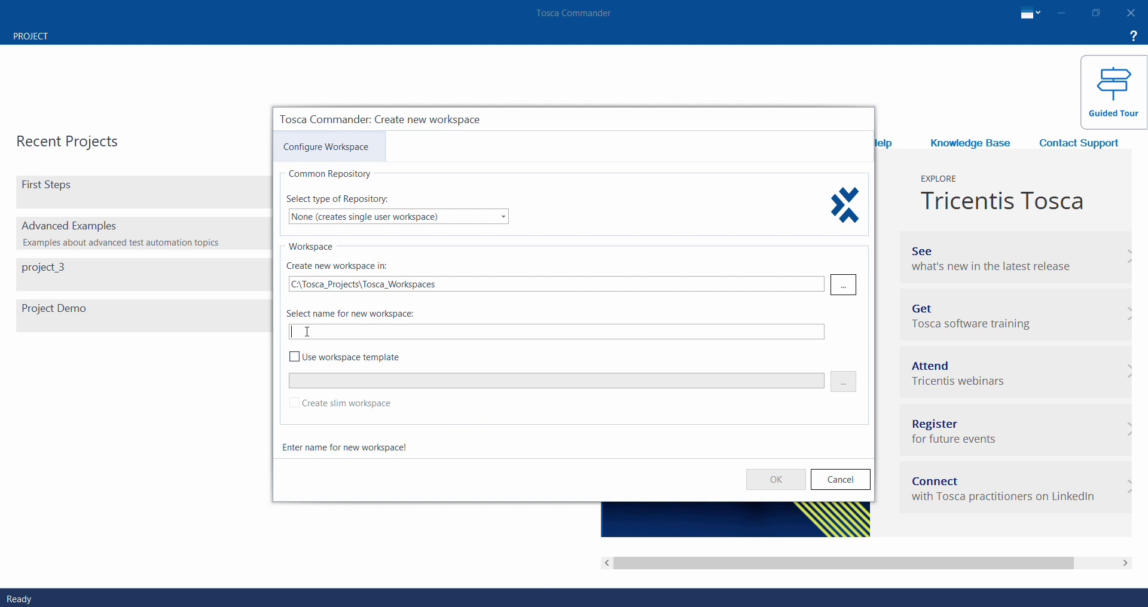
- Create a single-user workspace named "project" with the workspace template option enabled
{"action": "type", "text": "ro"}
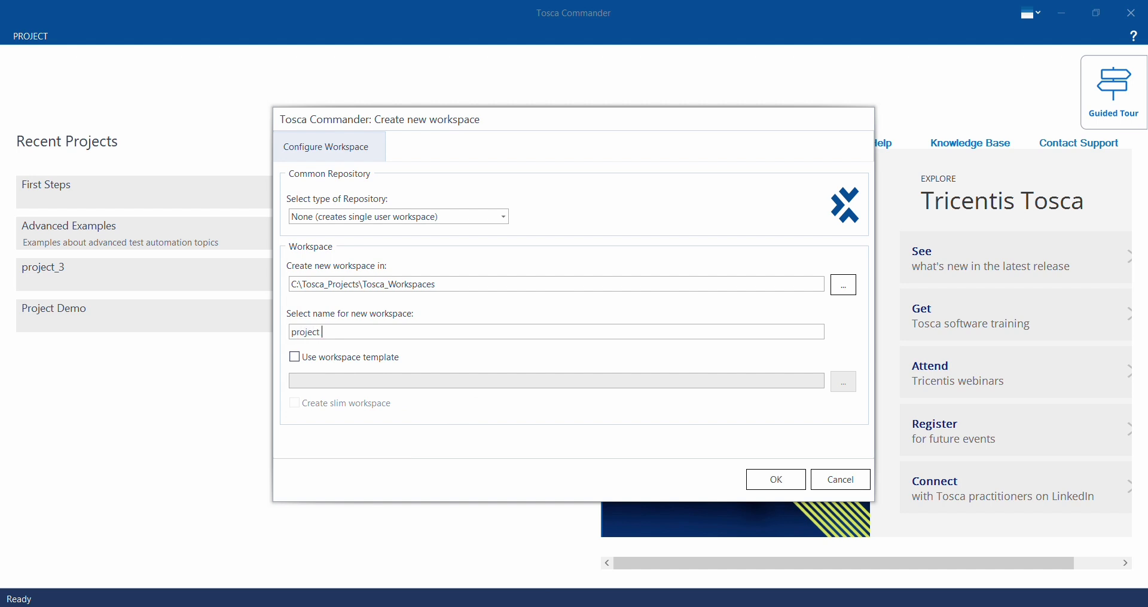
{"action": "type", "text": "ject"}
{"action": "left_click", "coordinate": [294, 357]}
{"action": "left_click", "coordinate": [777, 480]}
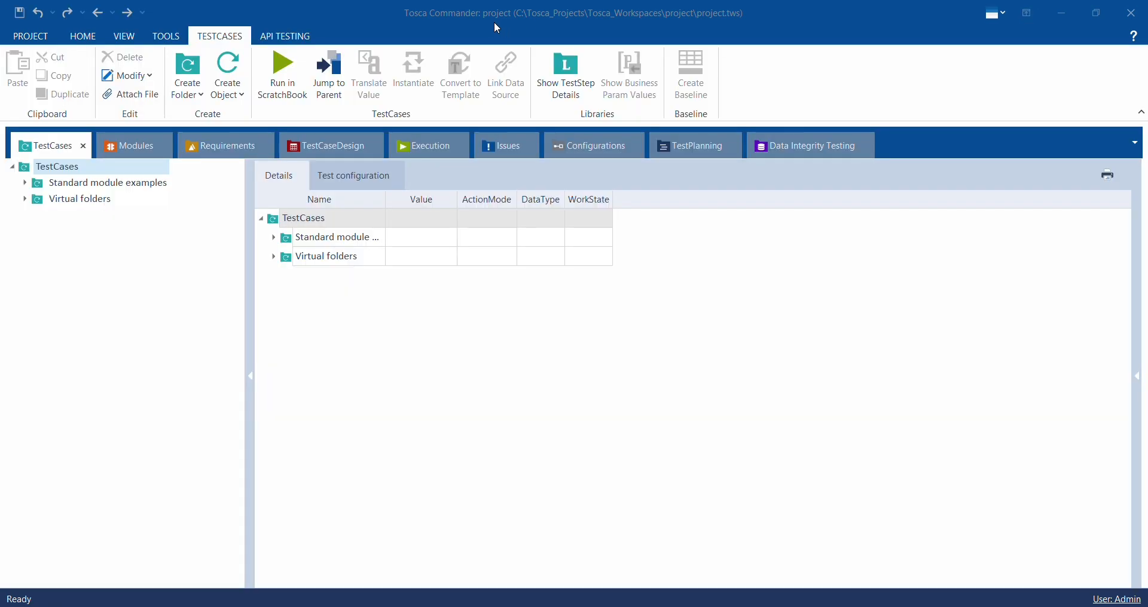
- Create a folder named "google" under Modules
{"action": "right_click", "coordinate": [311, 286]}
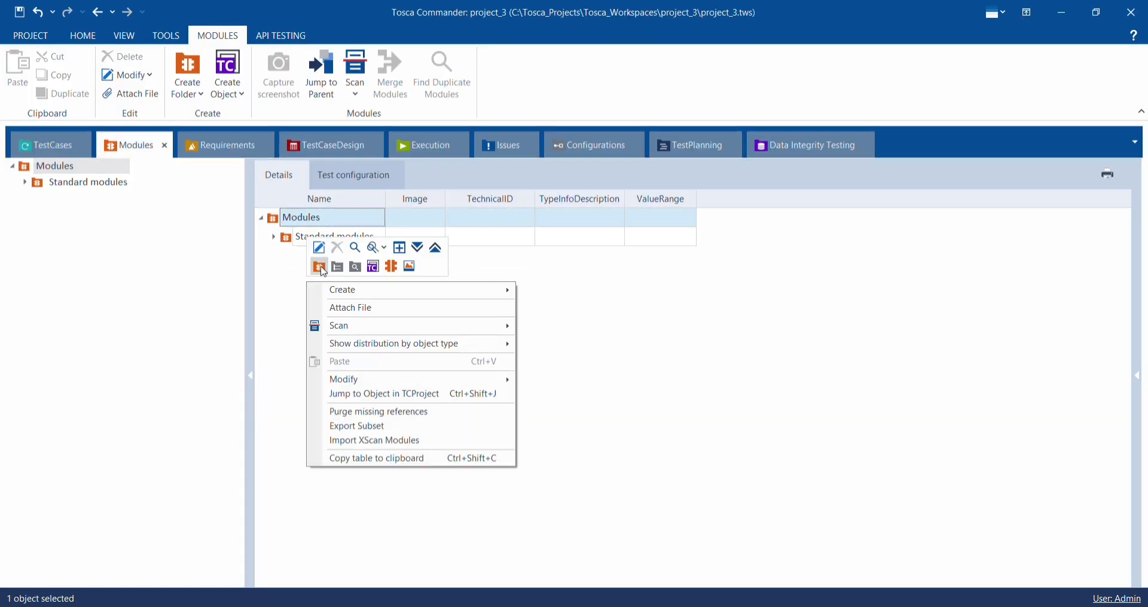
{"action": "left_click", "coordinate": [320, 267]}
{"action": "key", "text": "BackSpace"}
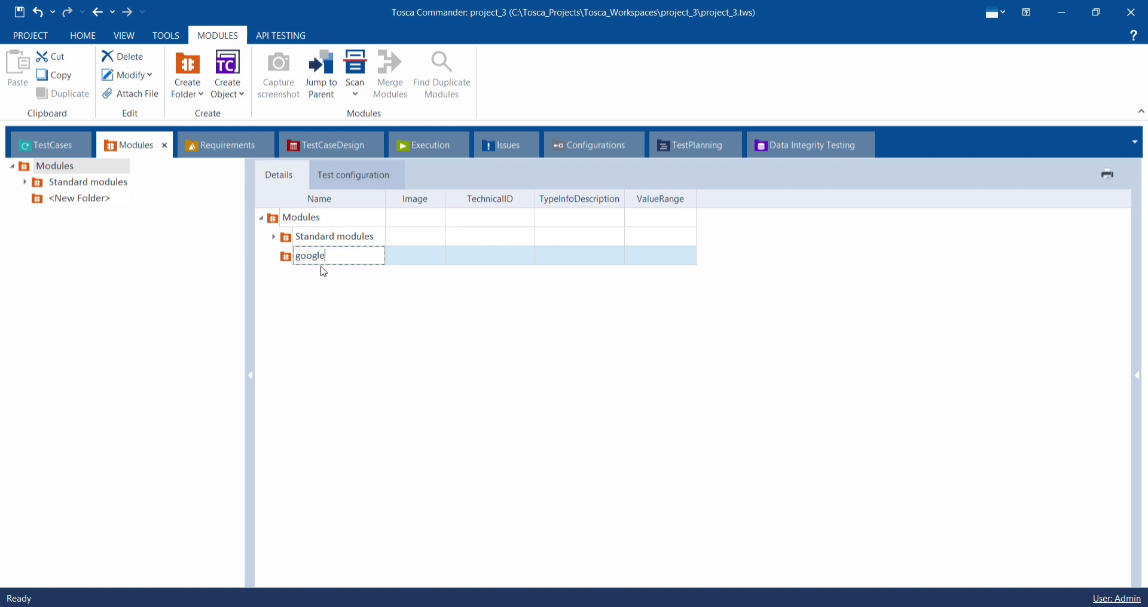
{"action": "key", "text": "Return"}
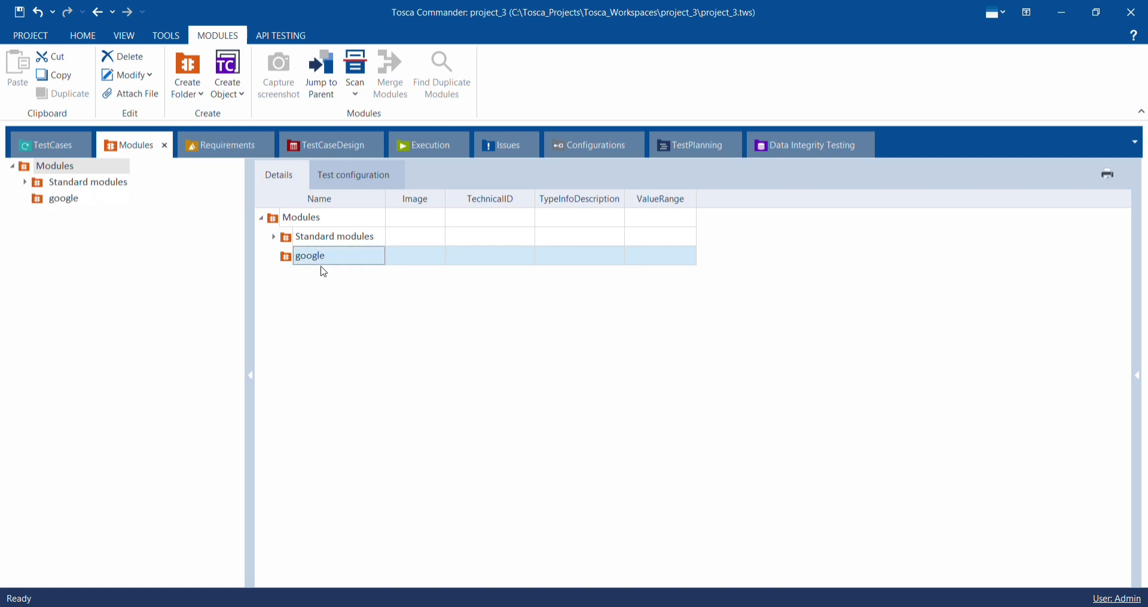
- Start an application scan for the google folder, choosing the "Google - Google Chrome" window as the application
{"action": "right_click", "coordinate": [380, 258]}
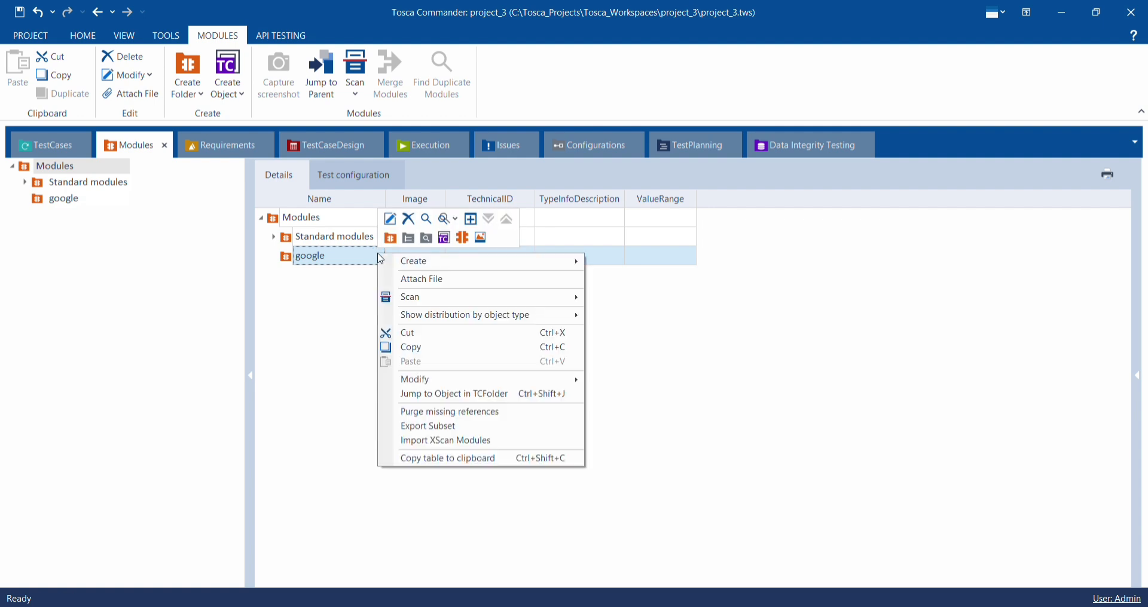
{"action": "mouse_move", "coordinate": [397, 302]}
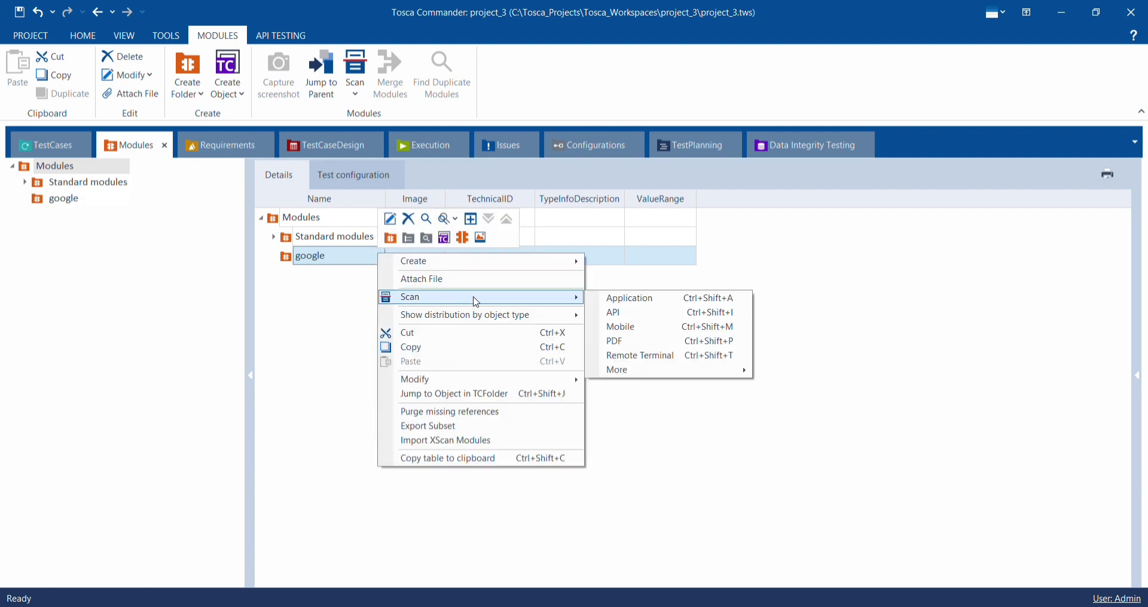
{"action": "left_click", "coordinate": [601, 300]}
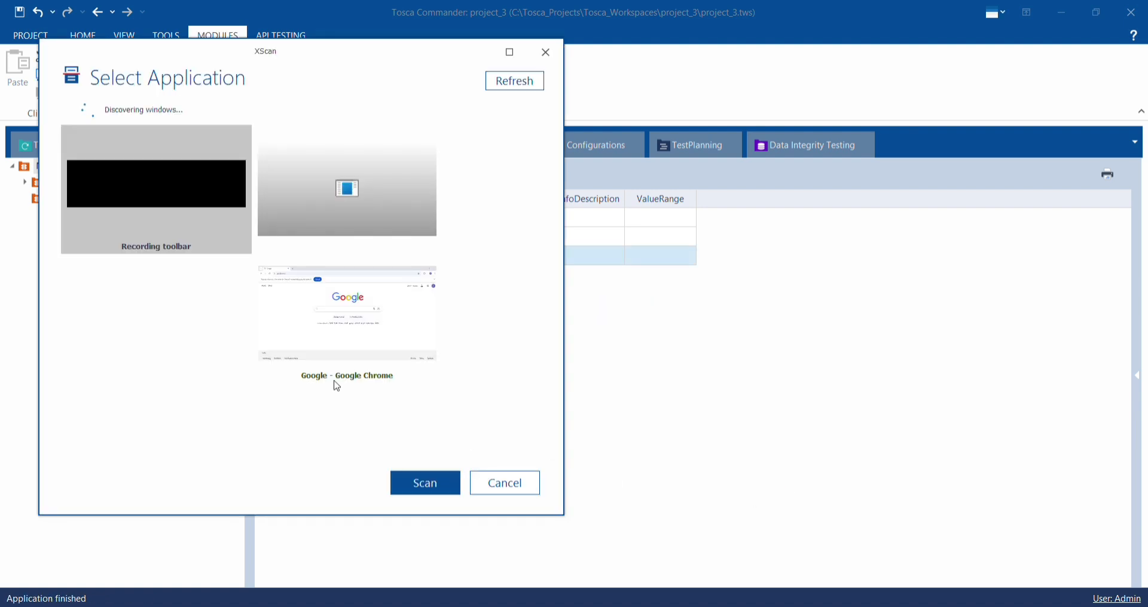
{"action": "left_click", "coordinate": [302, 339]}
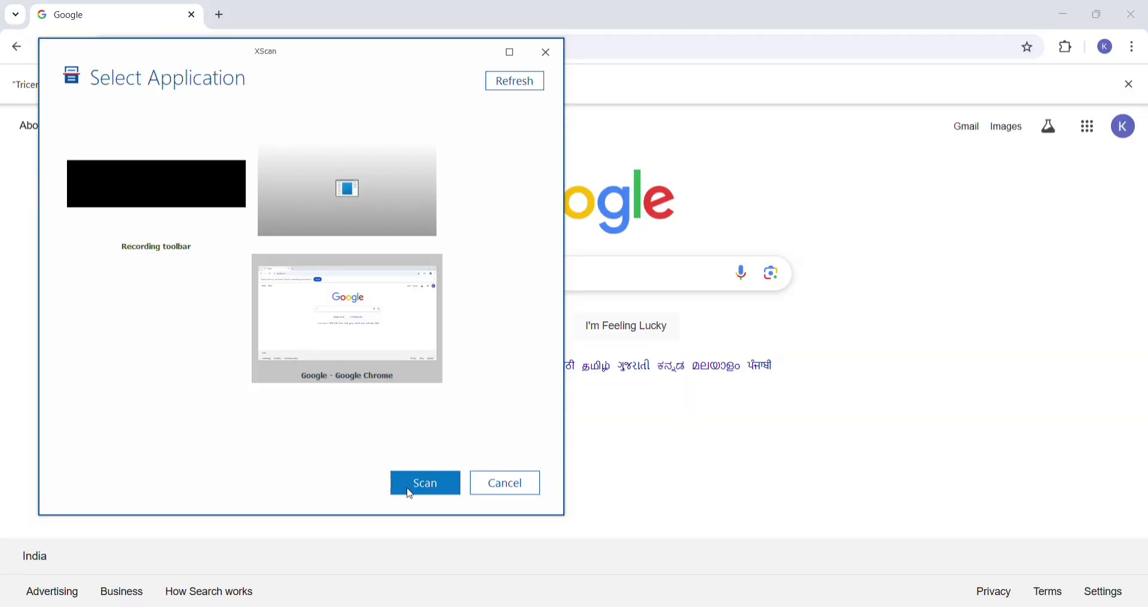
{"action": "left_click", "coordinate": [410, 493]}
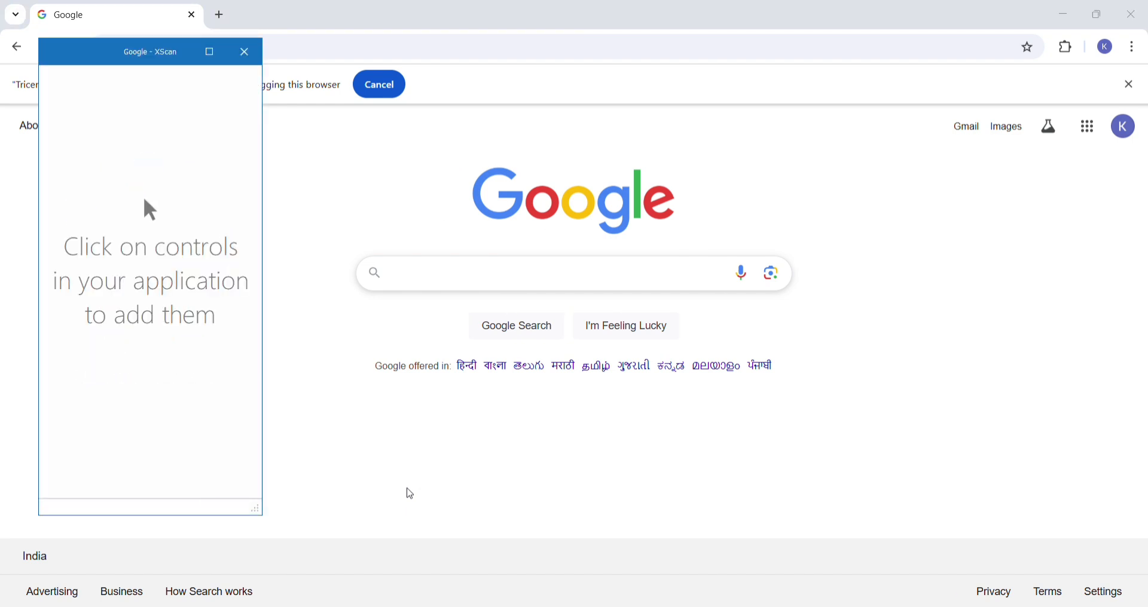
- Add the Google page's search field and Google Search button to the scan and switch it to the advanced view
{"action": "left_click", "coordinate": [435, 280]}
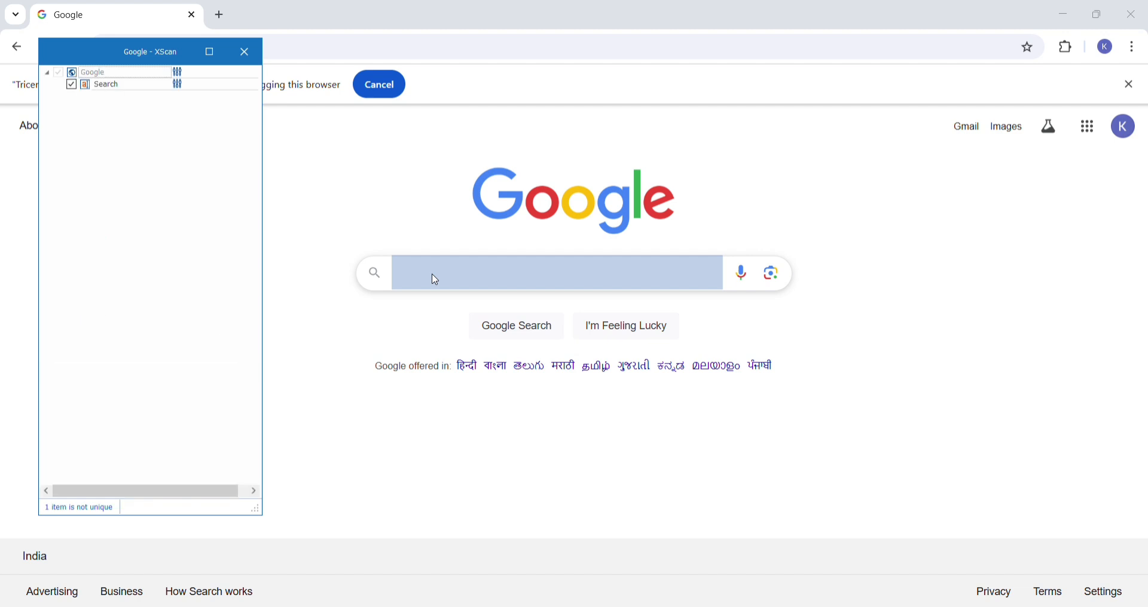
{"action": "left_click", "coordinate": [490, 341]}
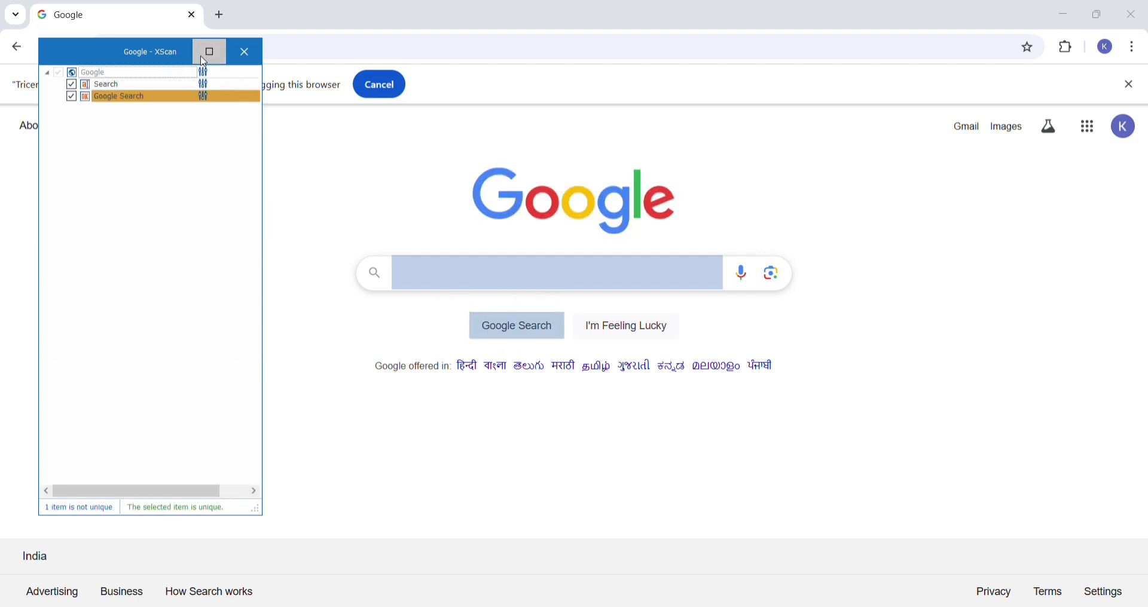
{"action": "left_click", "coordinate": [210, 52]}
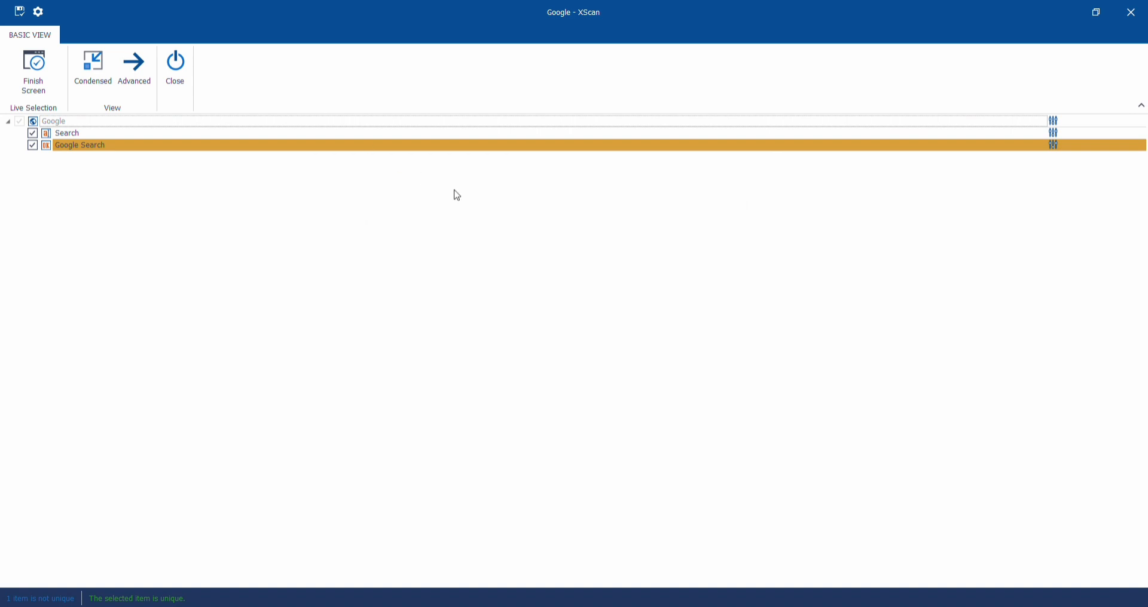
{"action": "left_click", "coordinate": [148, 64]}
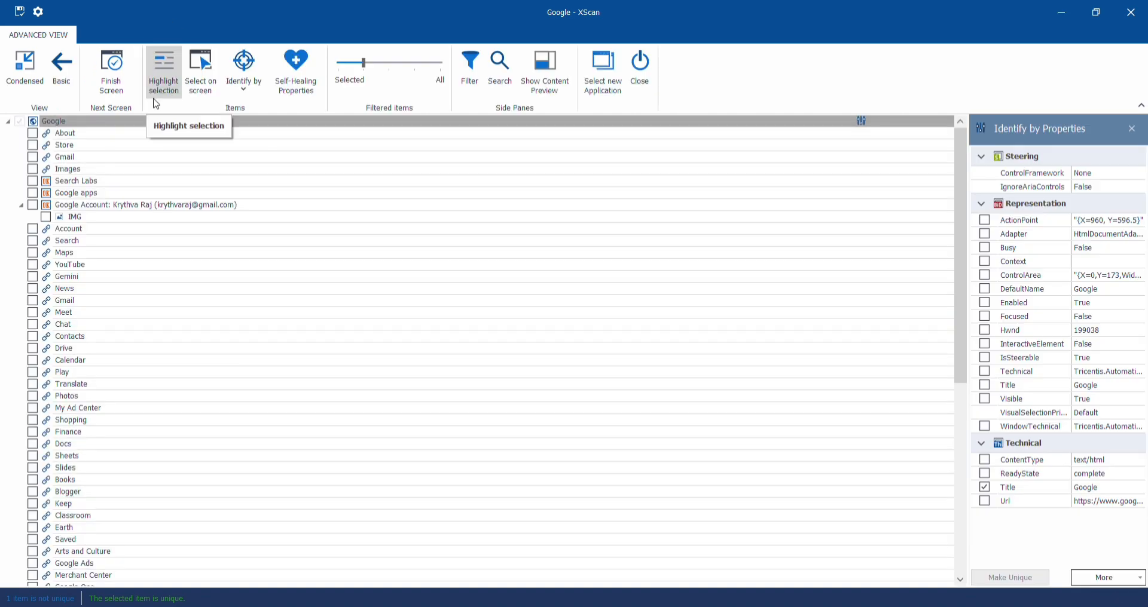
- Review the identification properties of the selected Search and Google Search controls in the full control list
{"action": "scroll", "coordinate": [153, 339], "scroll_direction": "down", "scroll_amount": 9}
{"action": "scroll", "coordinate": [154, 340], "scroll_direction": "down", "scroll_amount": 1}
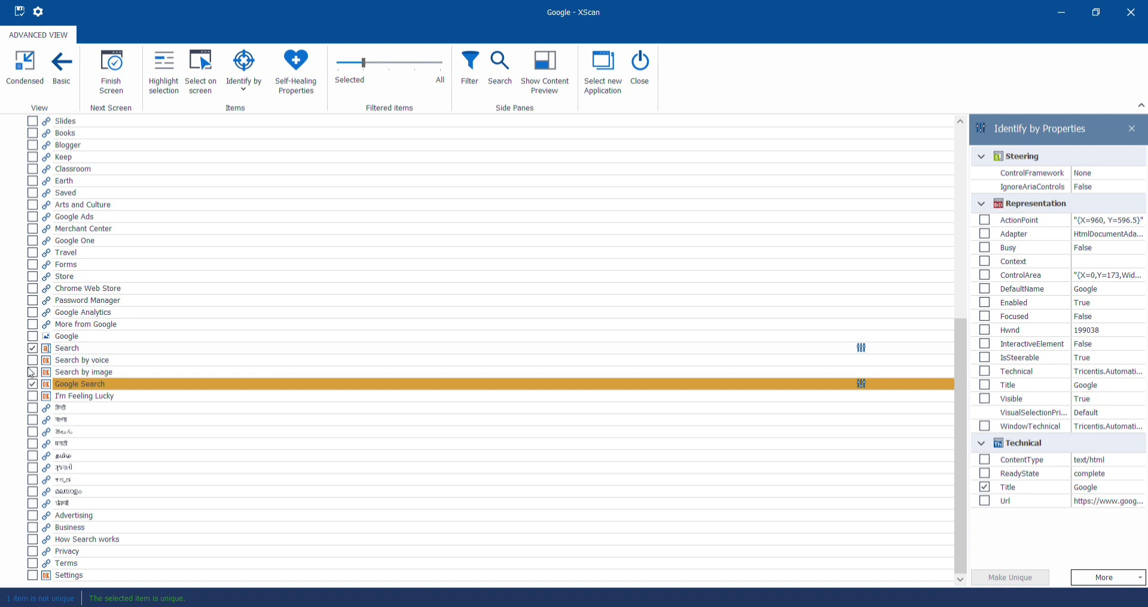
{"action": "left_click", "coordinate": [32, 349]}
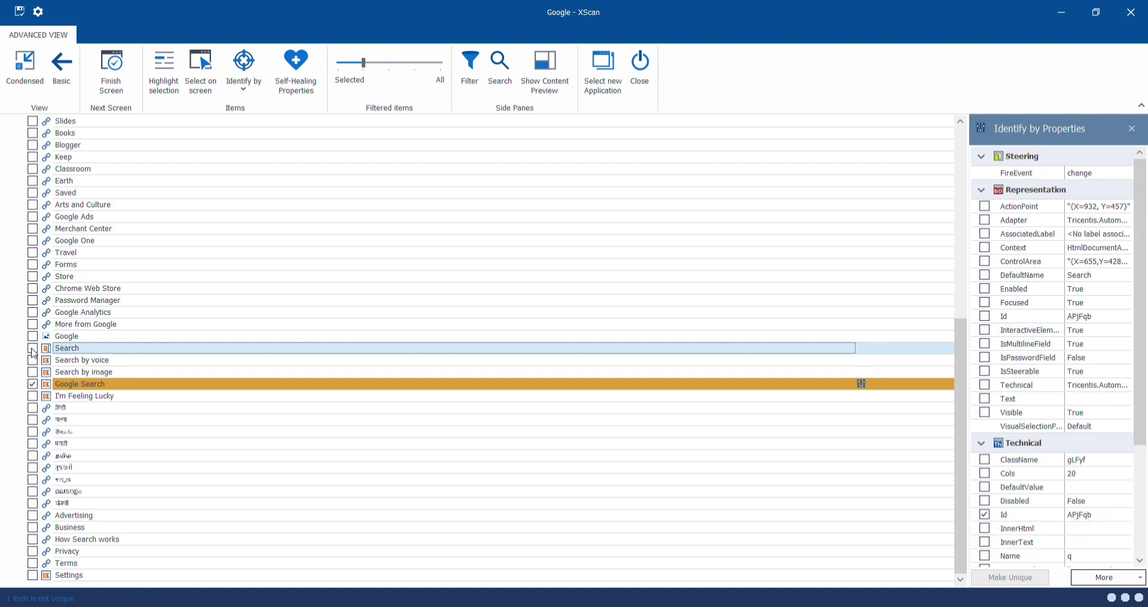
{"action": "left_click", "coordinate": [32, 349]}
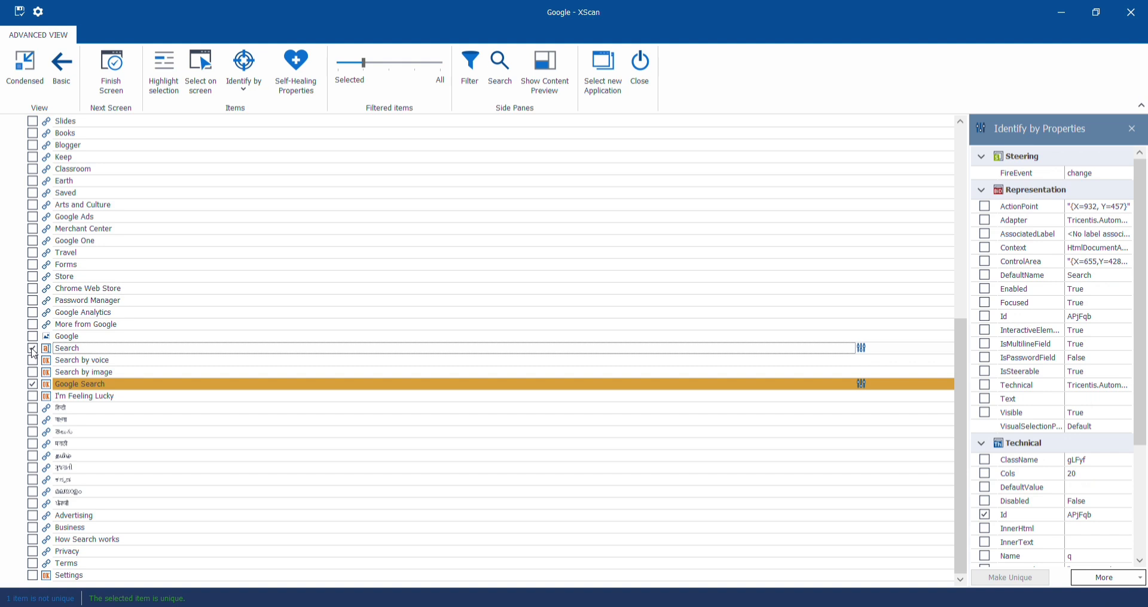
{"action": "left_click", "coordinate": [33, 384]}
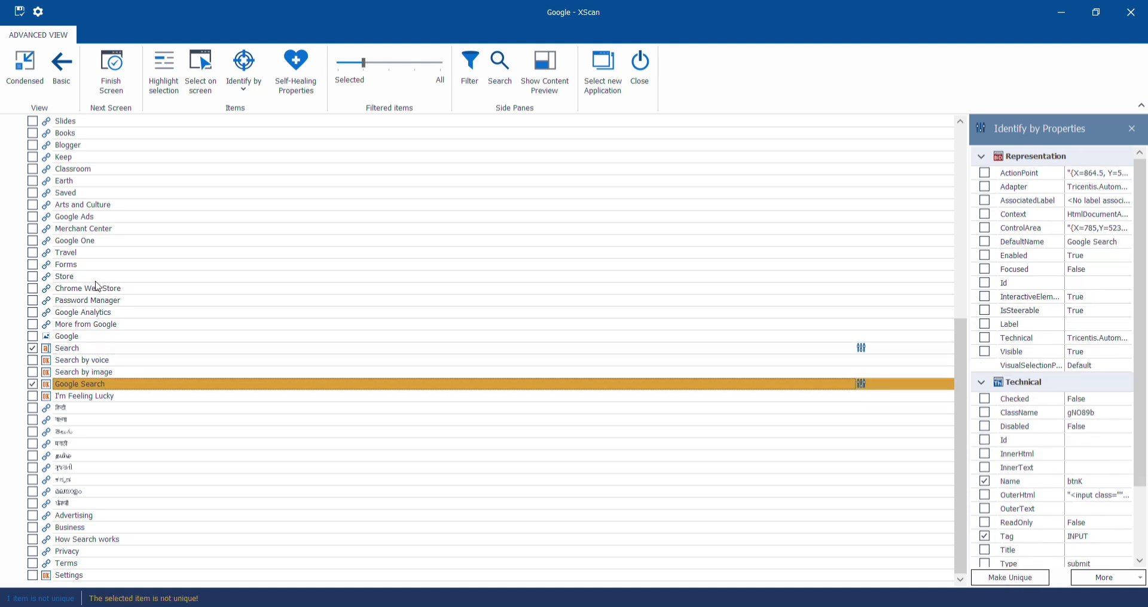
- Try to identify the Google Search button by anchor, using the button itself as the anchor control
{"action": "left_click", "coordinate": [243, 88]}
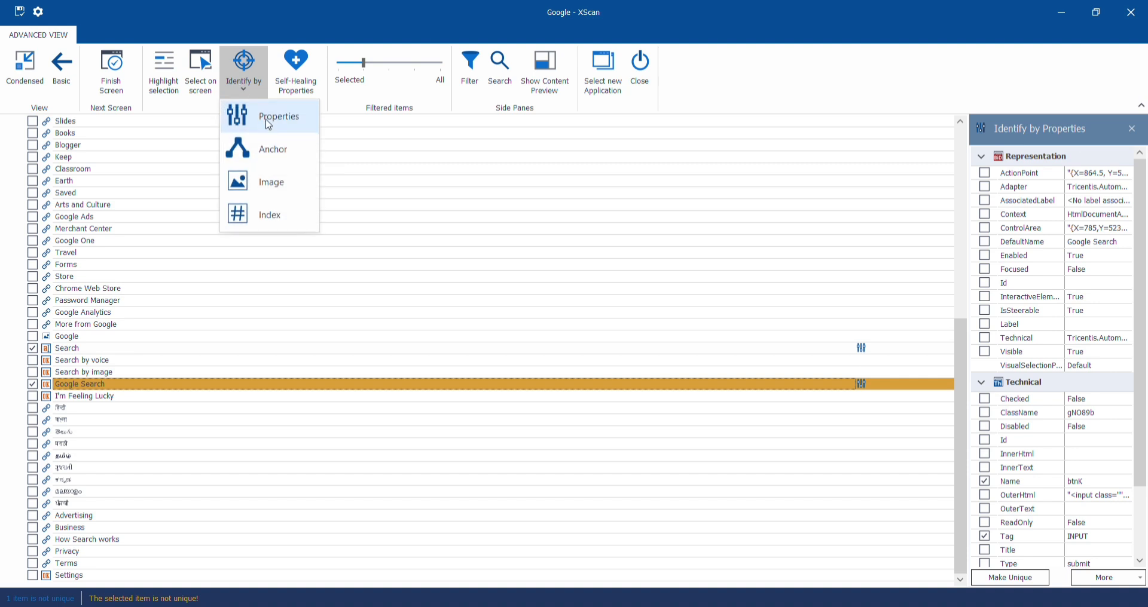
{"action": "left_click", "coordinate": [270, 152]}
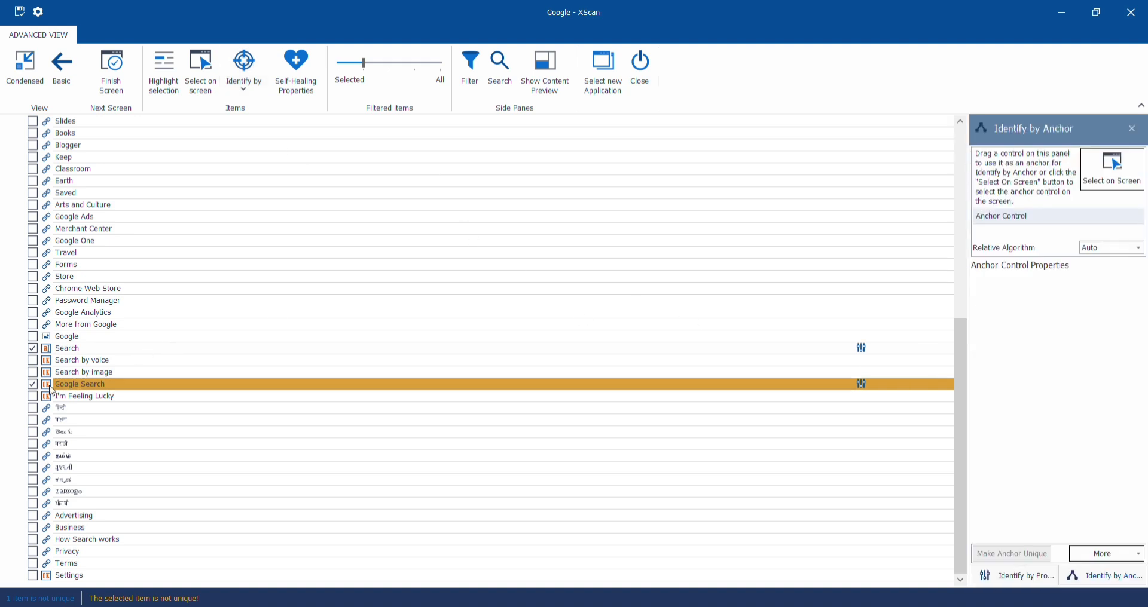
{"action": "left_click", "coordinate": [95, 386]}
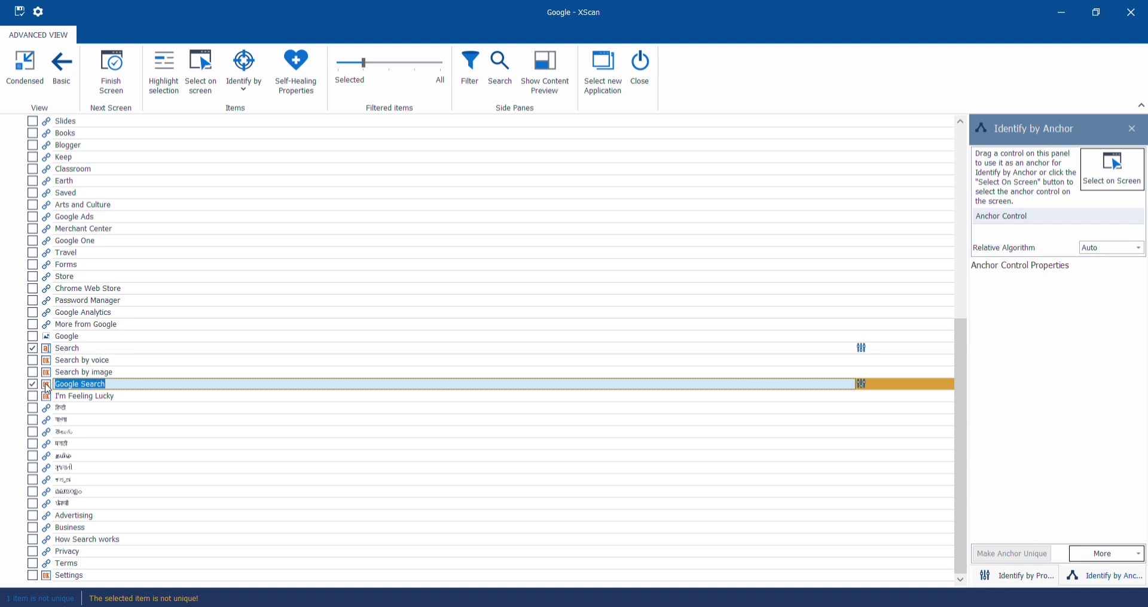
{"action": "left_click_drag", "start_coordinate": [48, 388], "coordinate": [1037, 219]}
{"action": "left_click", "coordinate": [576, 340]}
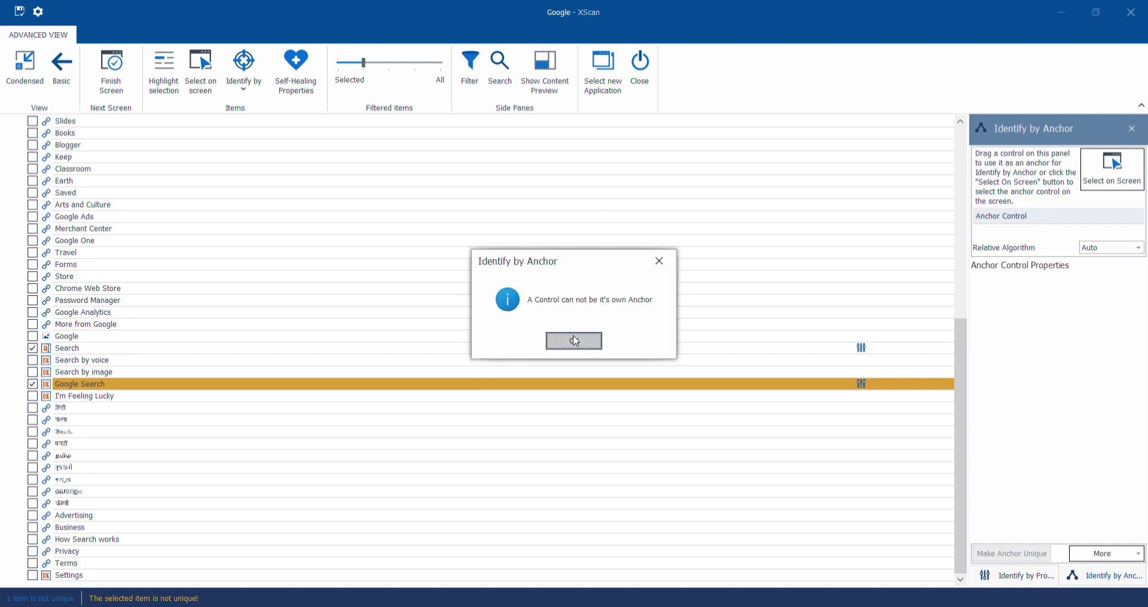
{"action": "left_click", "coordinate": [1113, 193]}
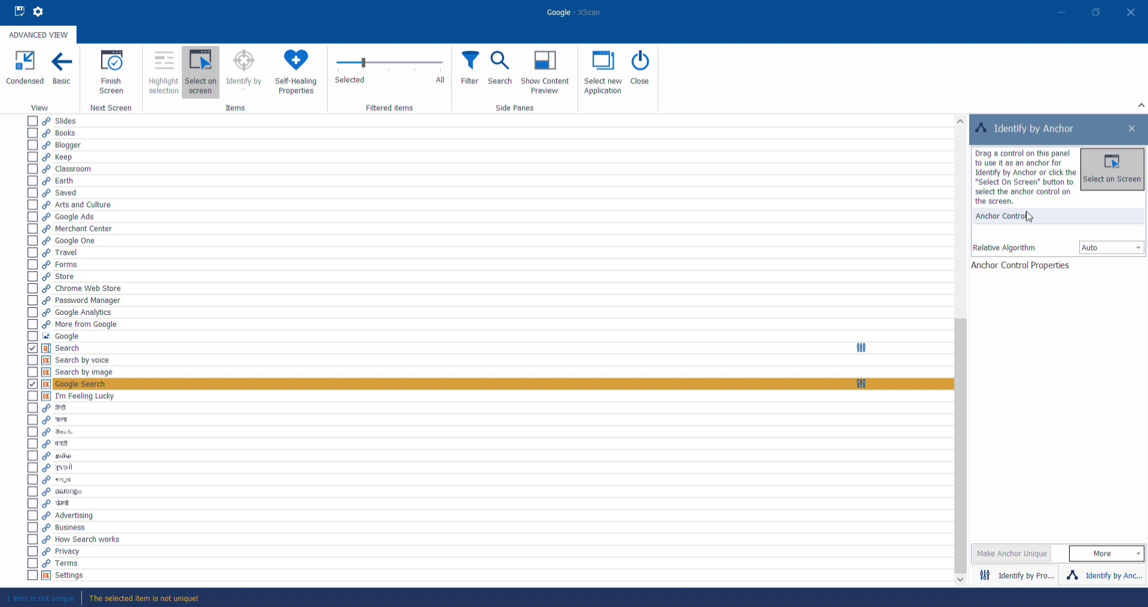
{"action": "left_click", "coordinate": [74, 385]}
- Set the Search control to be identified by anchor
{"action": "left_click", "coordinate": [80, 350]}
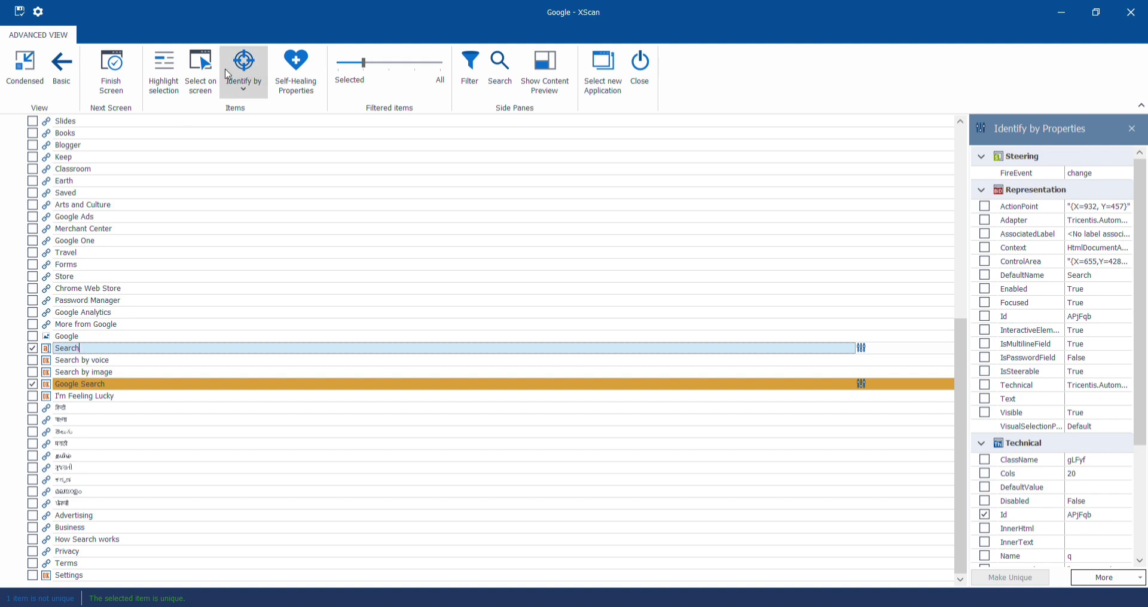
{"action": "left_click", "coordinate": [247, 78]}
{"action": "left_click", "coordinate": [260, 150]}
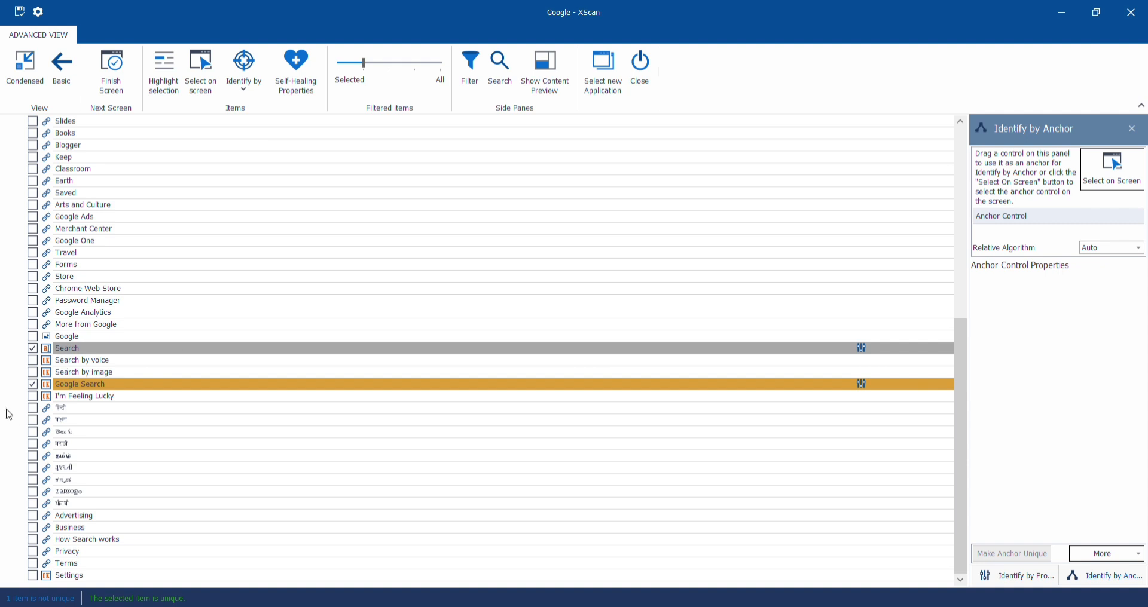
- Try to assign the Search control as its own anchor control
{"action": "left_click", "coordinate": [45, 346]}
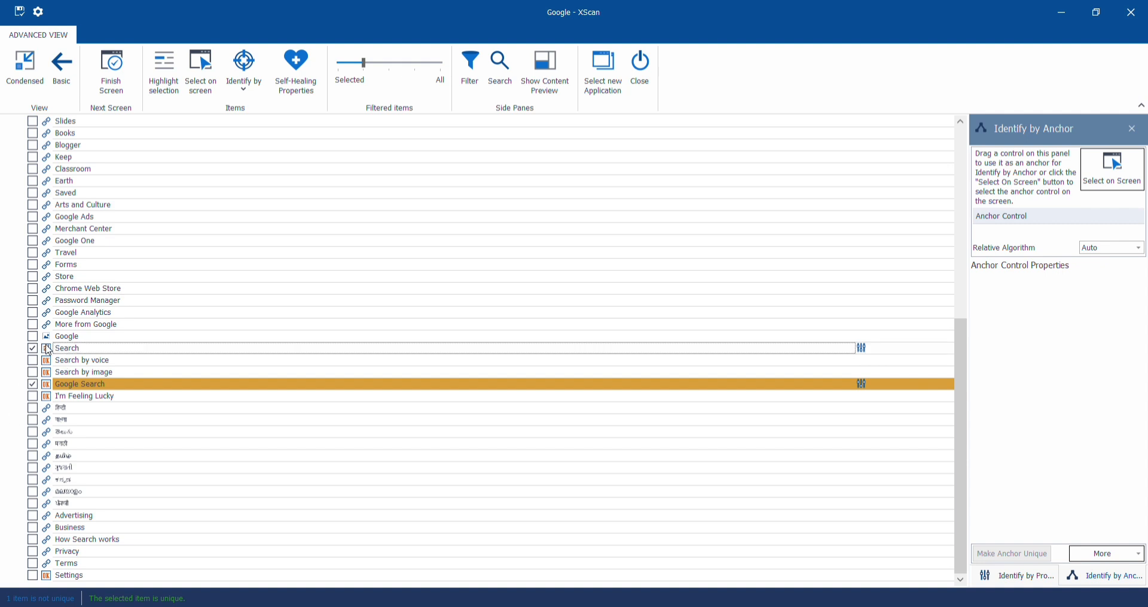
{"action": "left_click_drag", "start_coordinate": [49, 351], "coordinate": [1022, 220]}
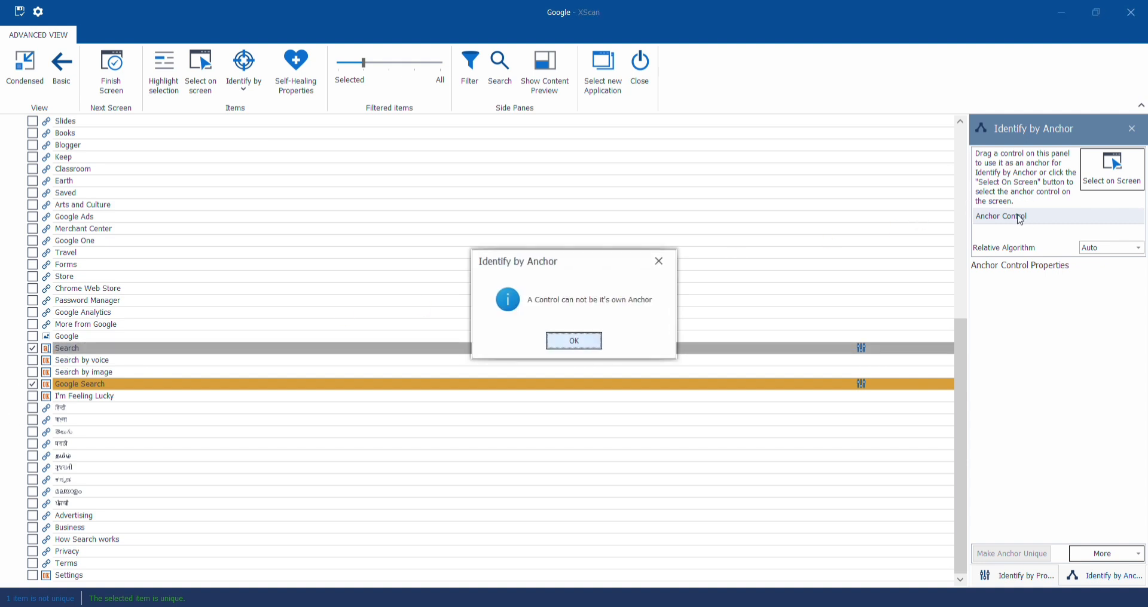
{"action": "left_click", "coordinate": [583, 345]}
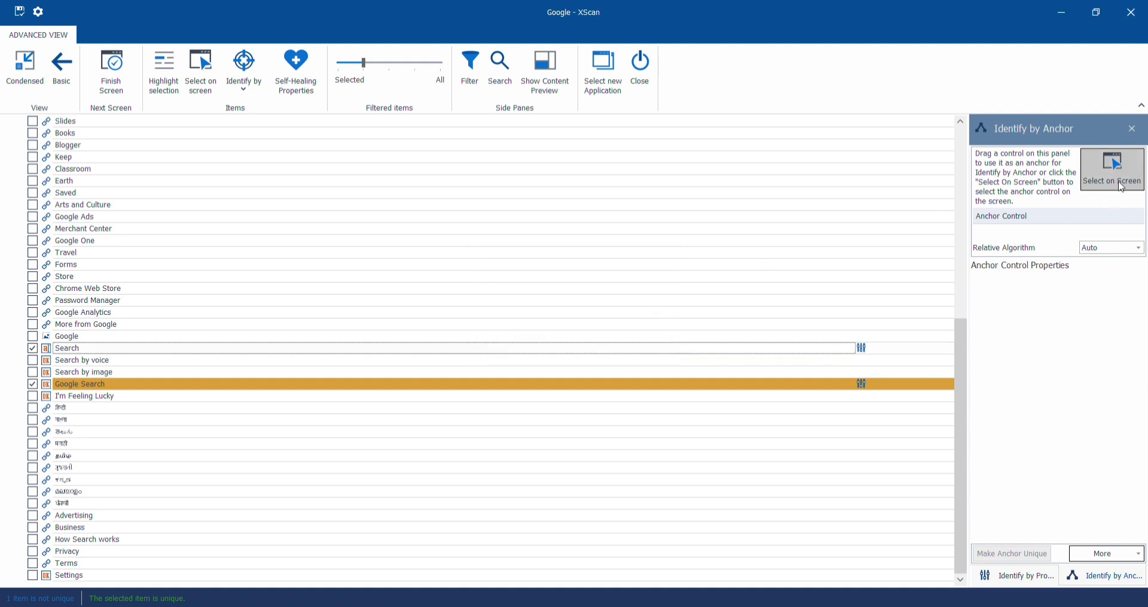
{"action": "left_click", "coordinate": [1122, 189]}
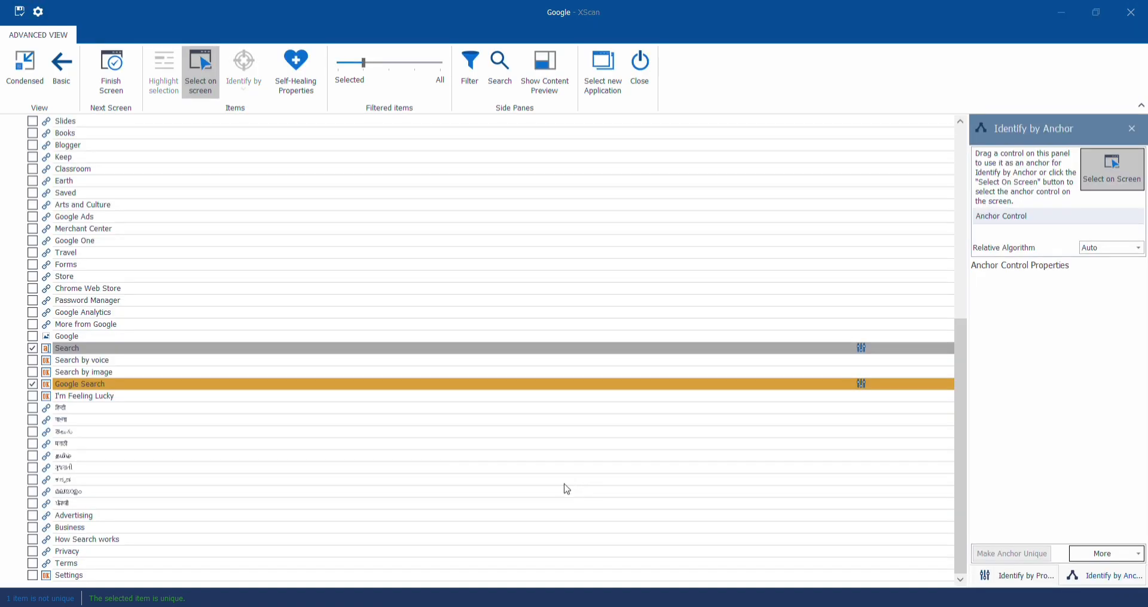
{"action": "left_click", "coordinate": [78, 349]}
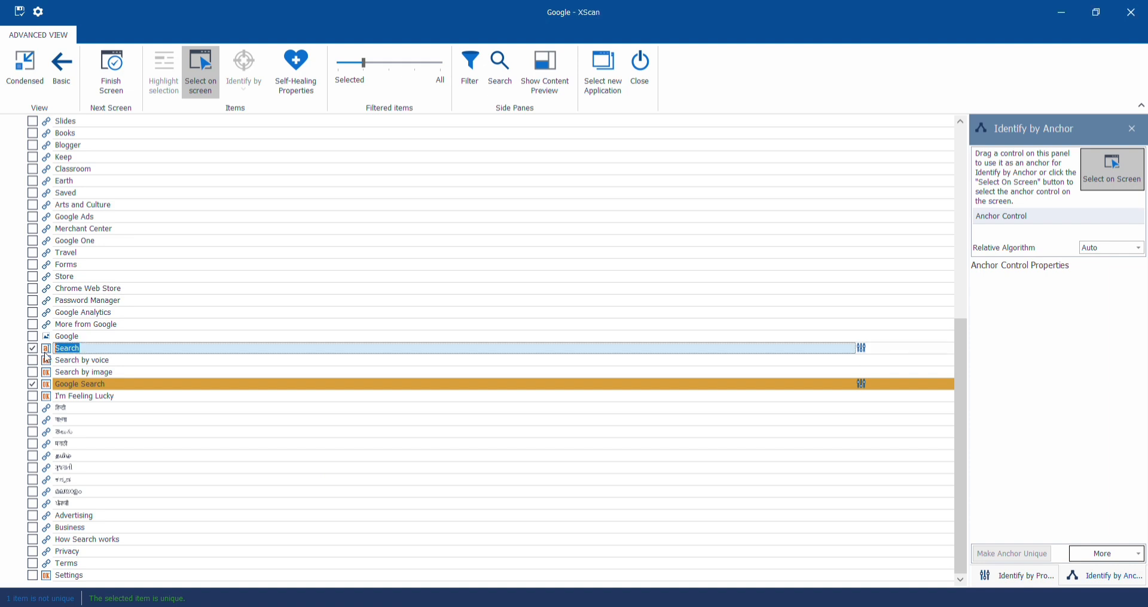
{"action": "left_click_drag", "start_coordinate": [49, 355], "coordinate": [993, 217]}
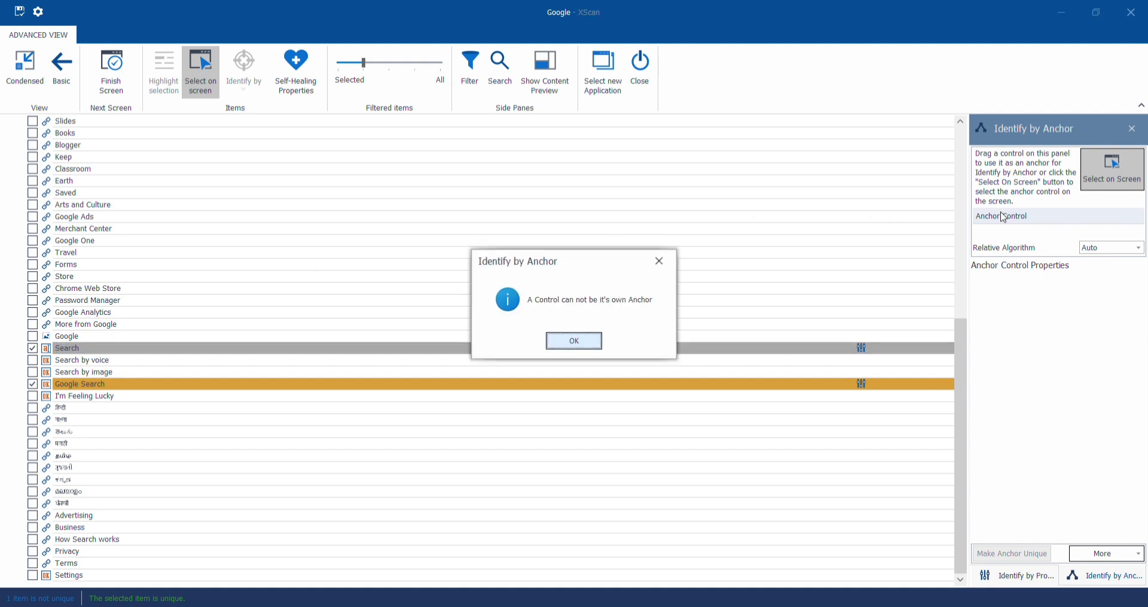
{"action": "left_click", "coordinate": [575, 341]}
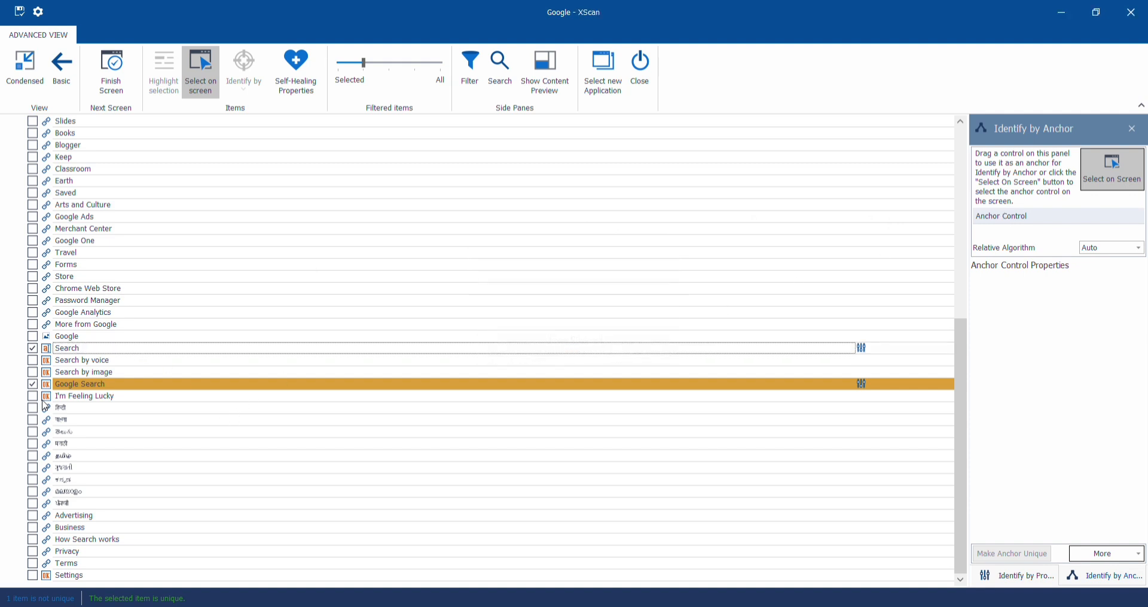
- Assign Google Search as the anchor control of the Search field, make the anchor unique, and restore the XScan window
{"action": "left_click_drag", "start_coordinate": [48, 387], "coordinate": [1008, 214]}
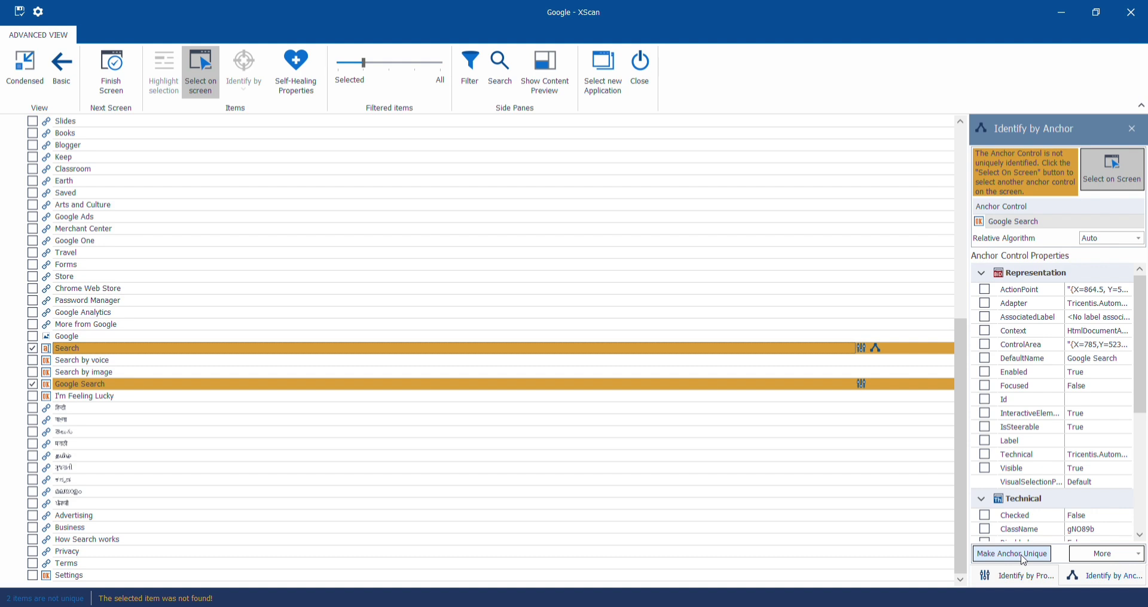
{"action": "left_click", "coordinate": [1026, 556]}
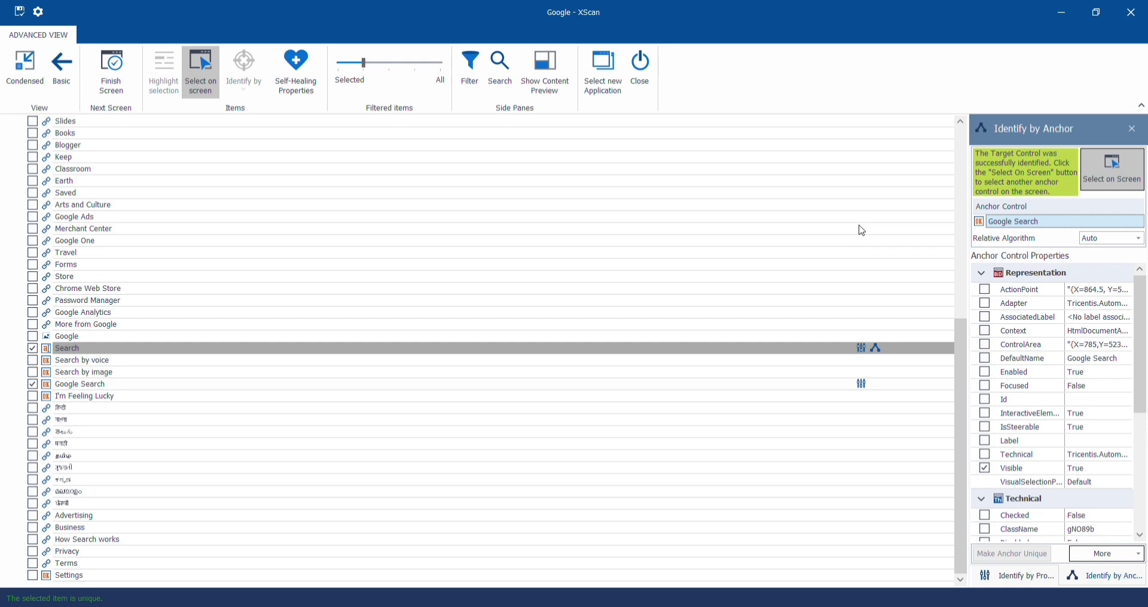
{"action": "left_click", "coordinate": [1106, 11]}
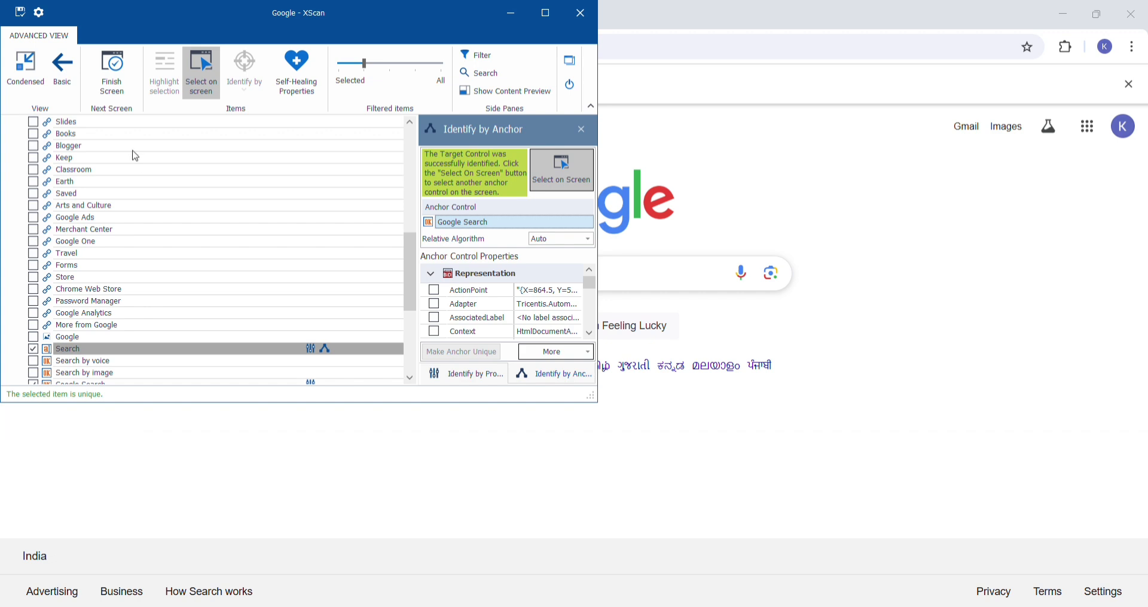
- Return XScan to the basic view, save the scanned Google module with its selected controls, and close the scan
{"action": "left_click", "coordinate": [66, 74]}
{"action": "left_click", "coordinate": [20, 12]}
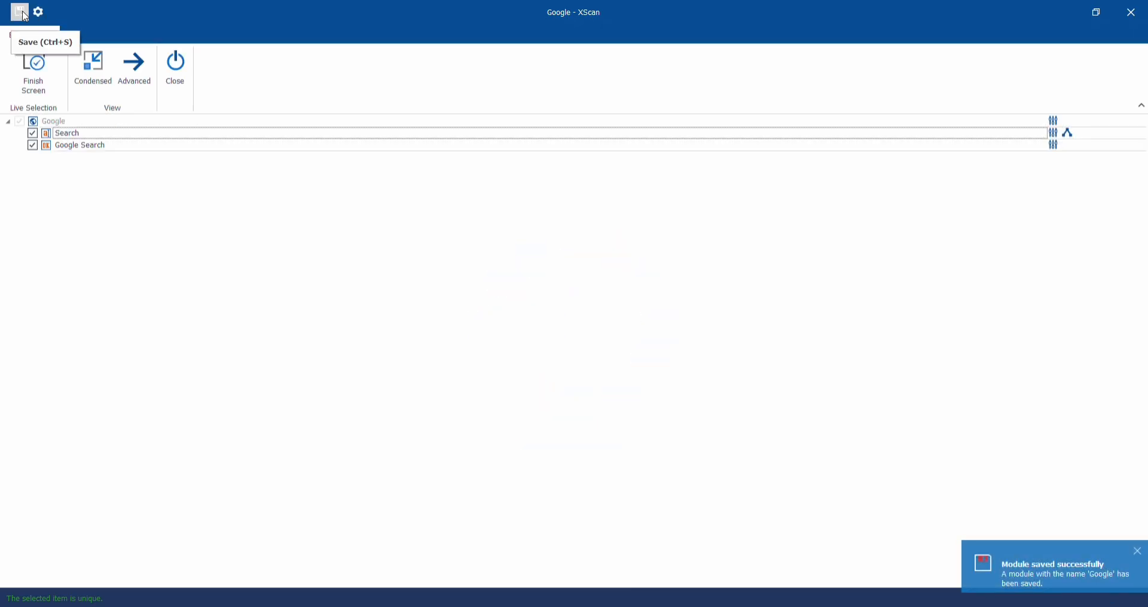
{"action": "left_click", "coordinate": [35, 66]}
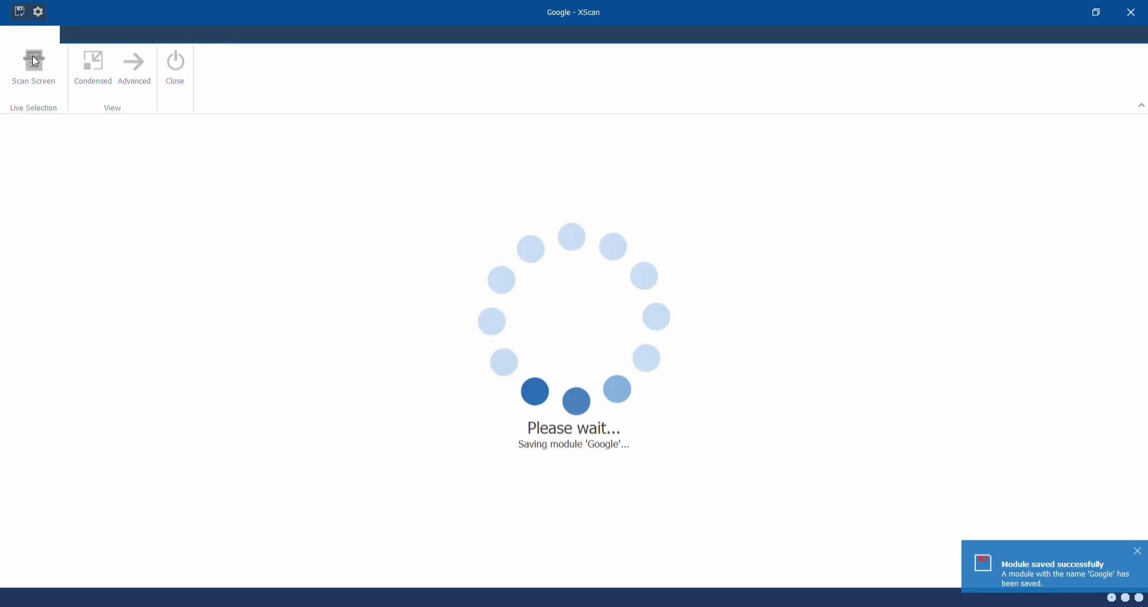
{"action": "left_click", "coordinate": [167, 77]}
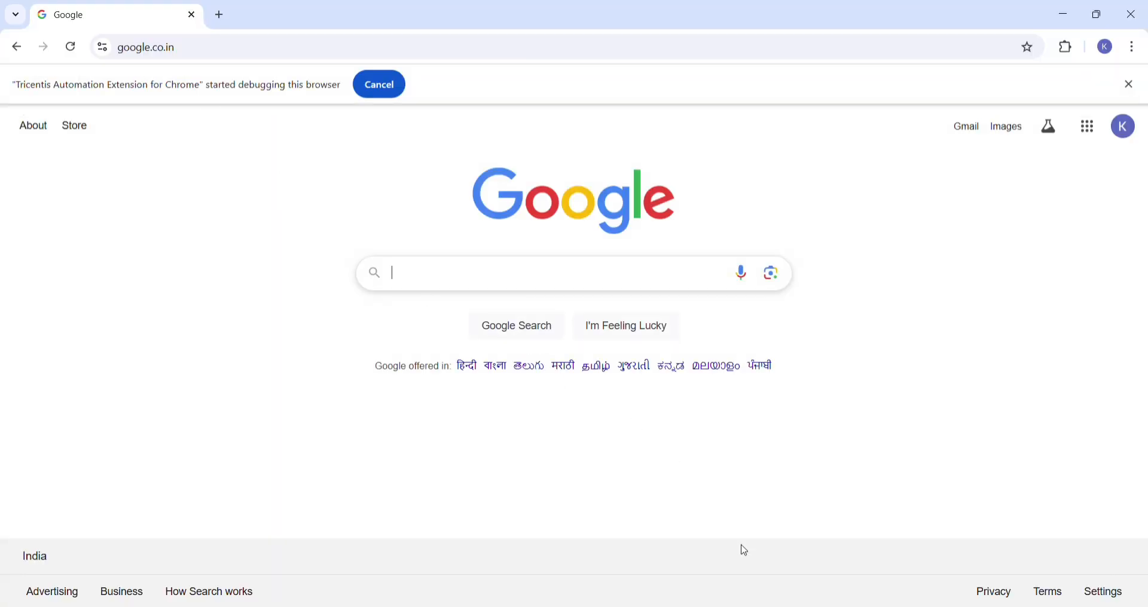
- Switch to Tosca Commander and expand the google module folder down to the controls of the Google module
{"action": "left_click", "coordinate": [758, 606]}
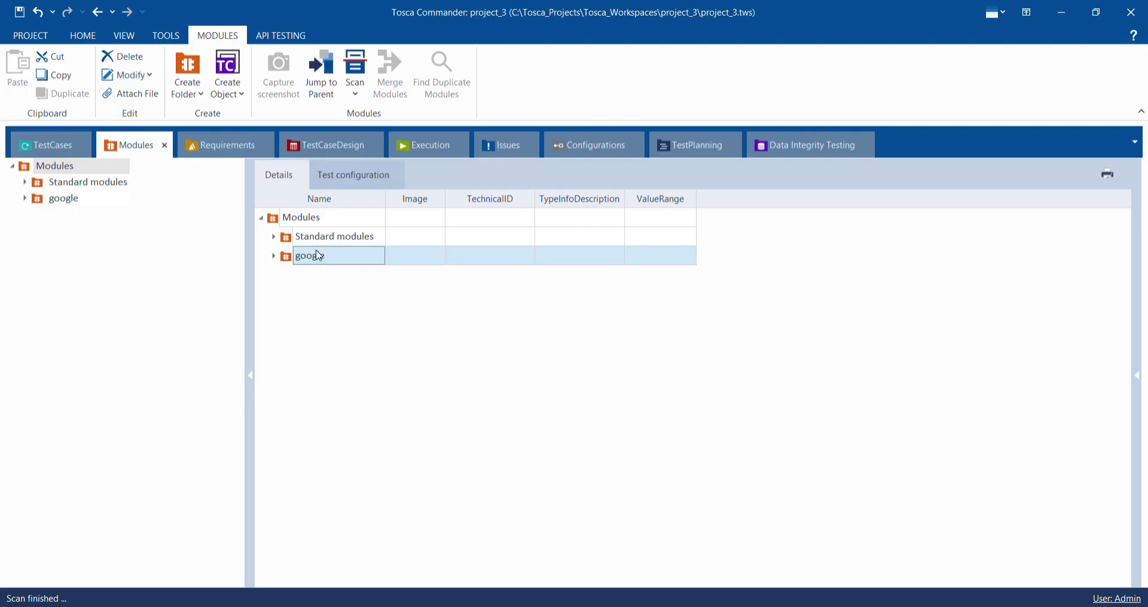
{"action": "left_click", "coordinate": [274, 256]}
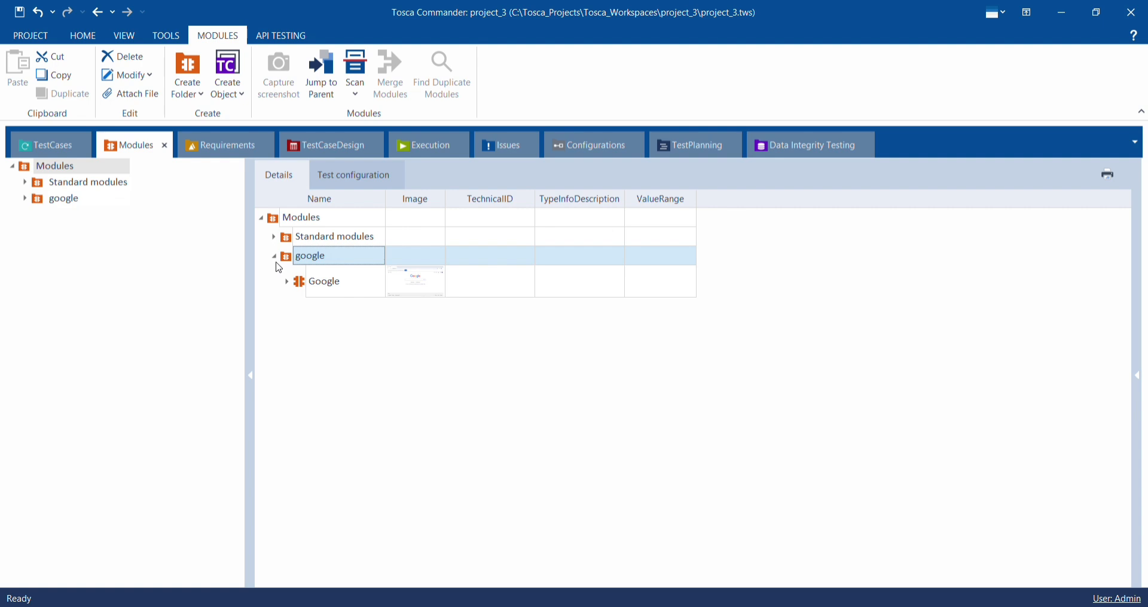
{"action": "left_click", "coordinate": [287, 280]}
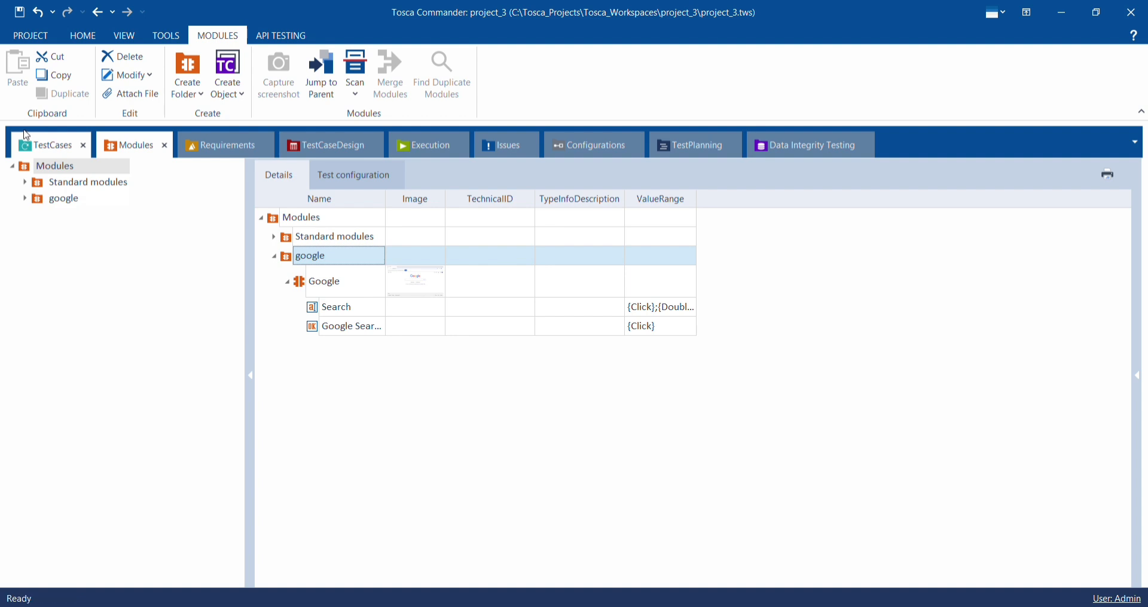
- Create a new test case folder named google under TestCases
{"action": "left_click", "coordinate": [26, 136]}
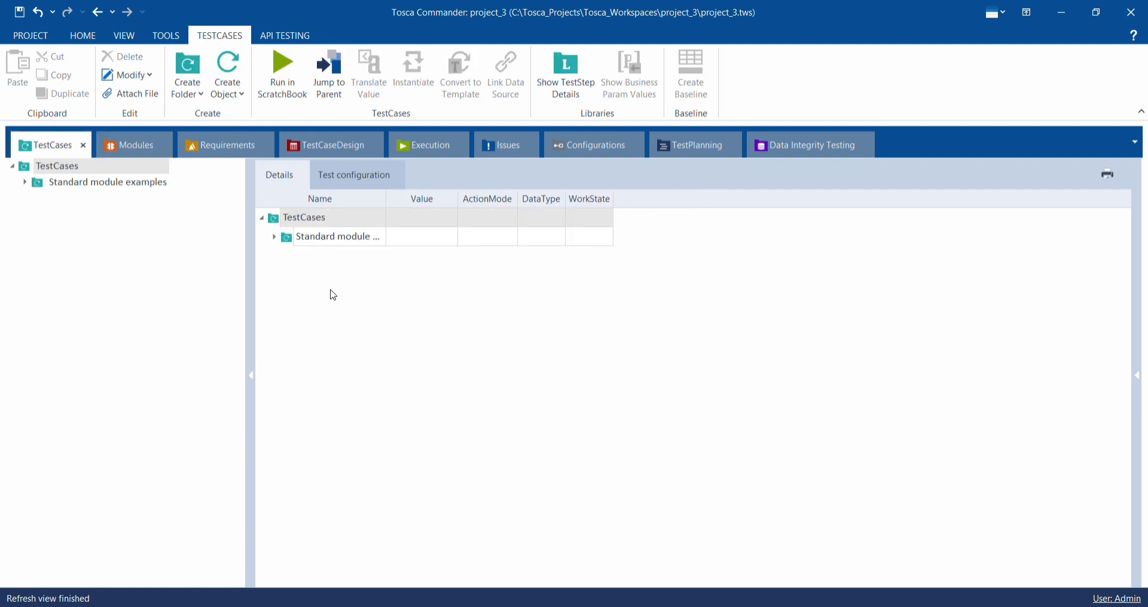
{"action": "left_click", "coordinate": [316, 252]}
{"action": "right_click", "coordinate": [316, 253]}
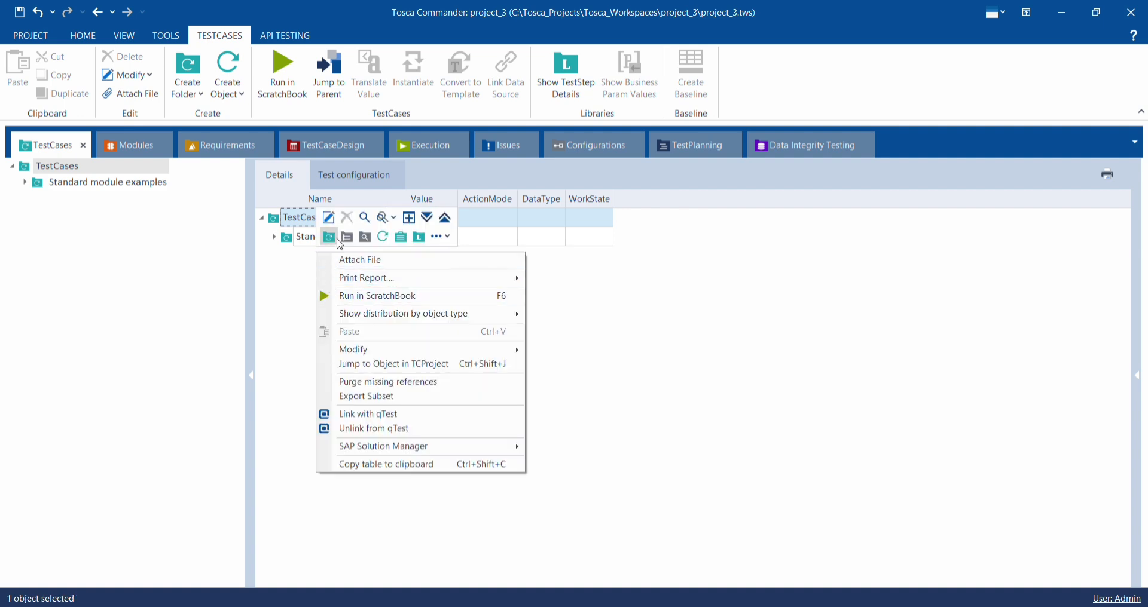
{"action": "left_click", "coordinate": [336, 239]}
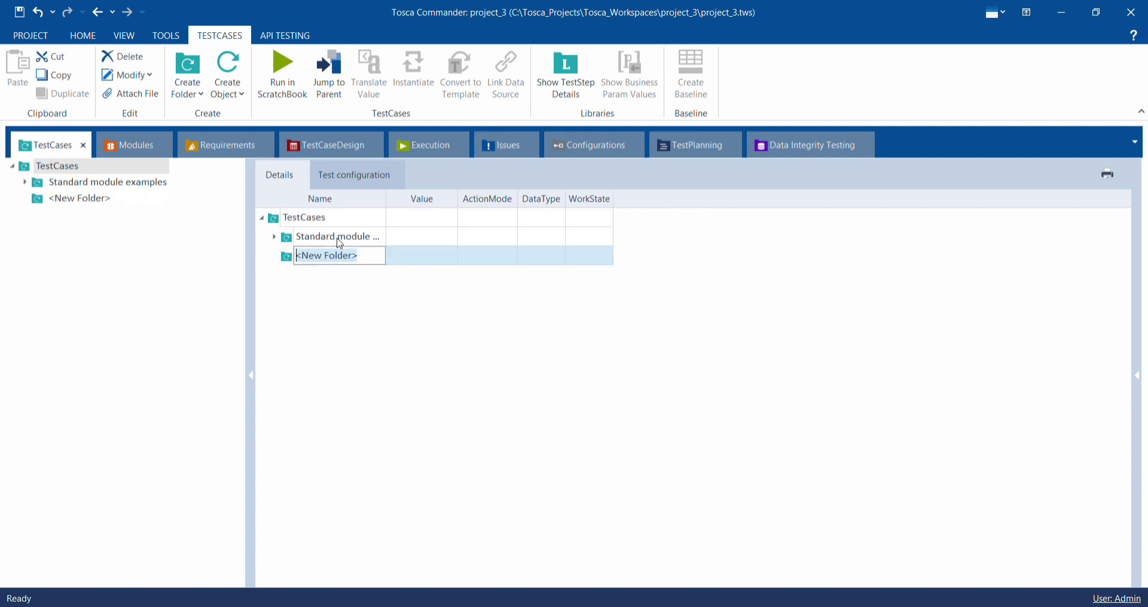
{"action": "key", "text": "BackSpace"}
{"action": "type", "text": "google"}
{"action": "key", "text": "Return"}
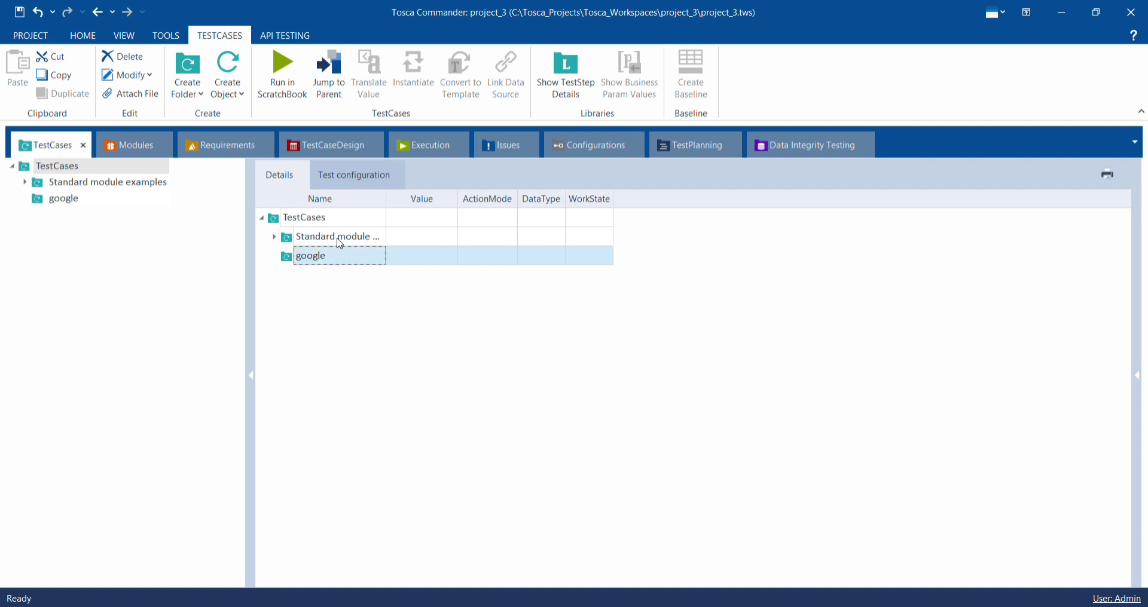
- Add the Google module to the google test case folder so that a new test case is created from it
{"action": "left_click", "coordinate": [131, 147]}
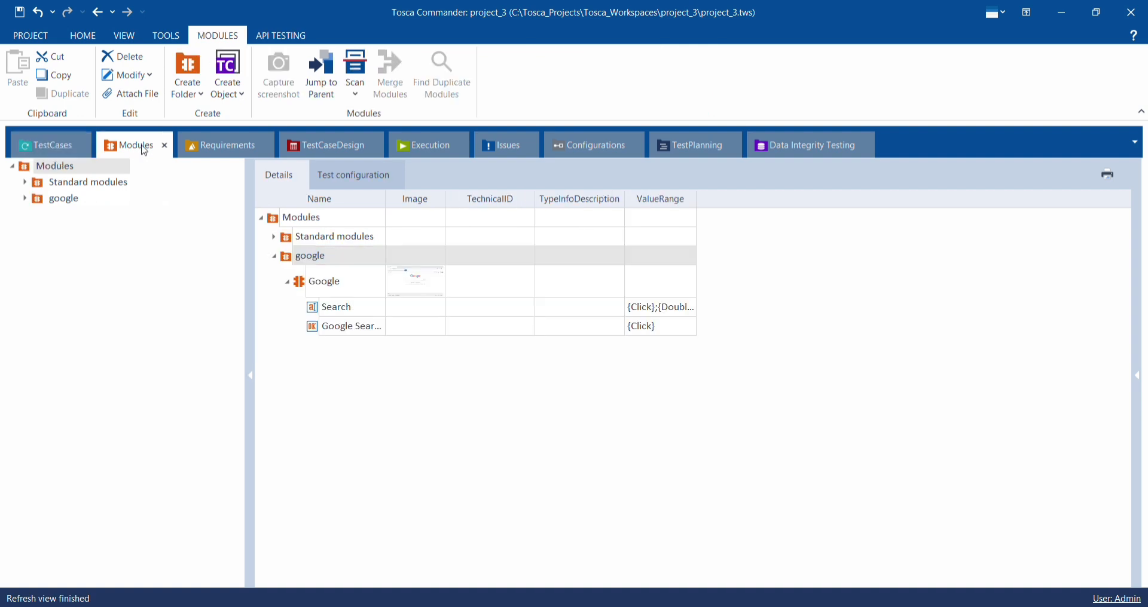
{"action": "left_click", "coordinate": [322, 284]}
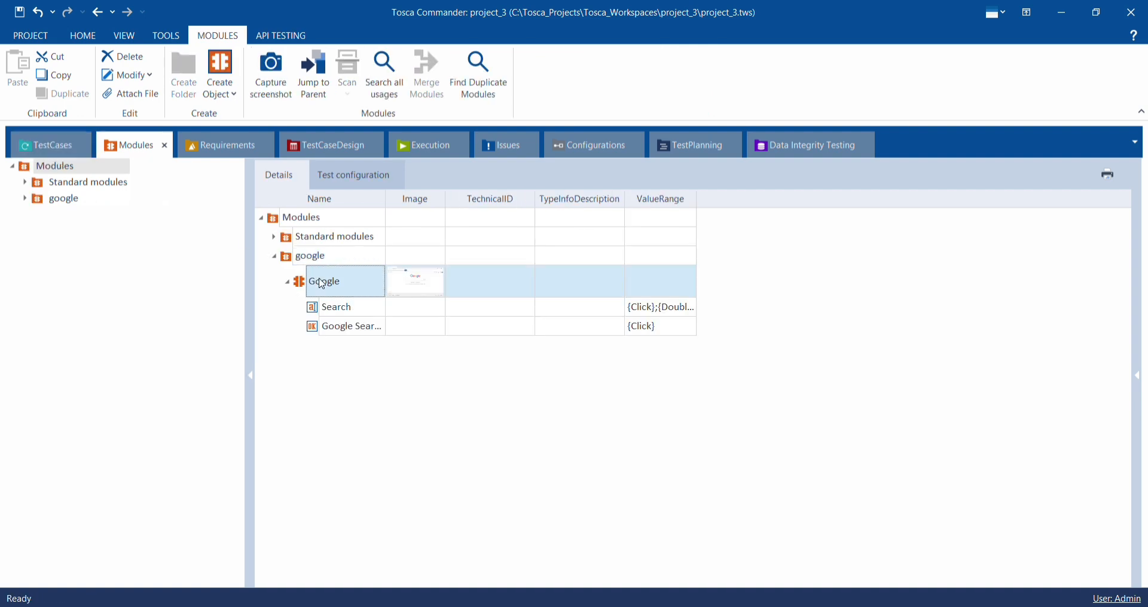
{"action": "left_click", "coordinate": [322, 284]}
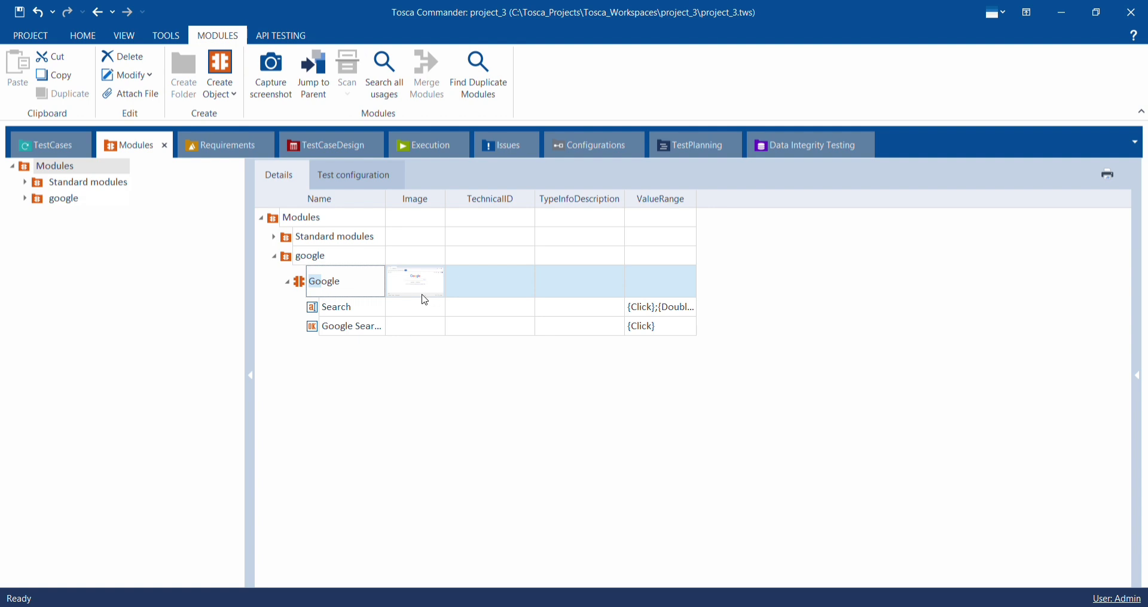
{"action": "left_click", "coordinate": [391, 294]}
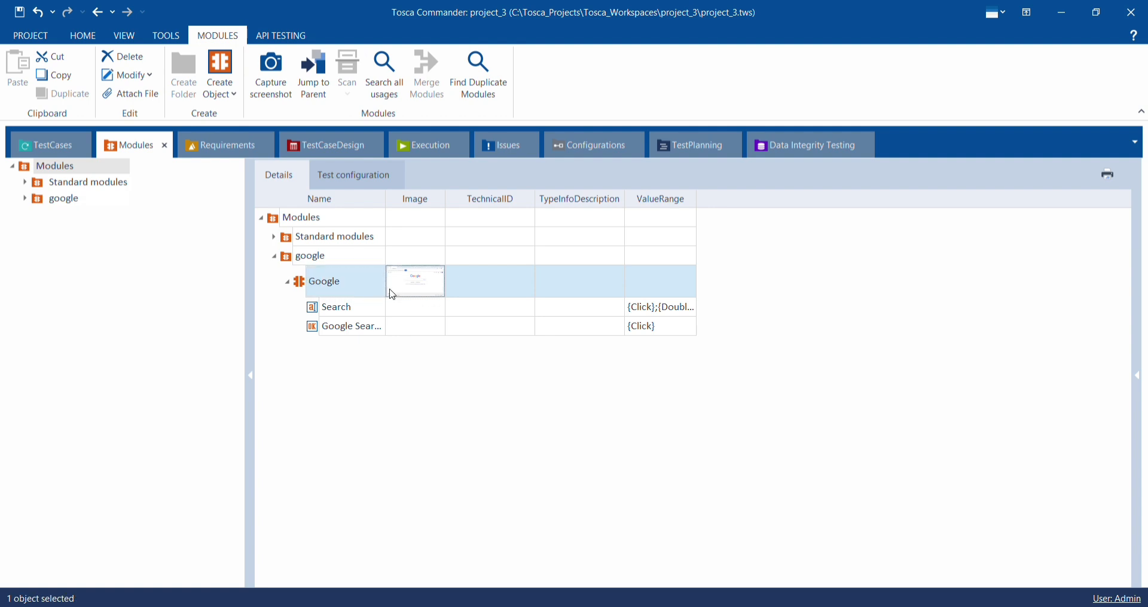
{"action": "left_click", "coordinate": [360, 287]}
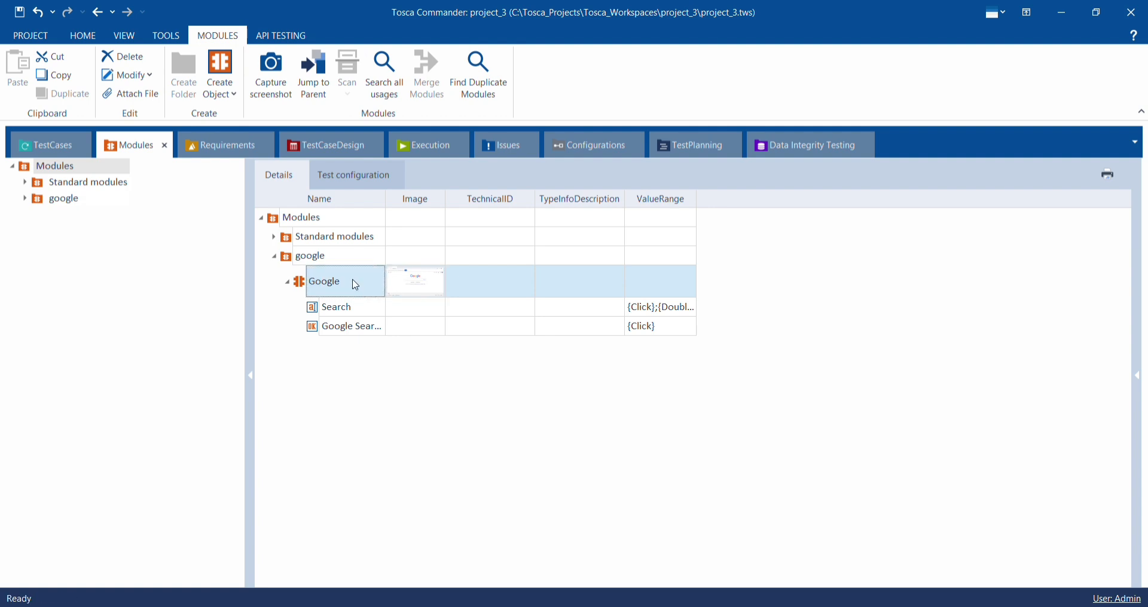
{"action": "left_click_drag", "start_coordinate": [355, 286], "coordinate": [287, 252]}
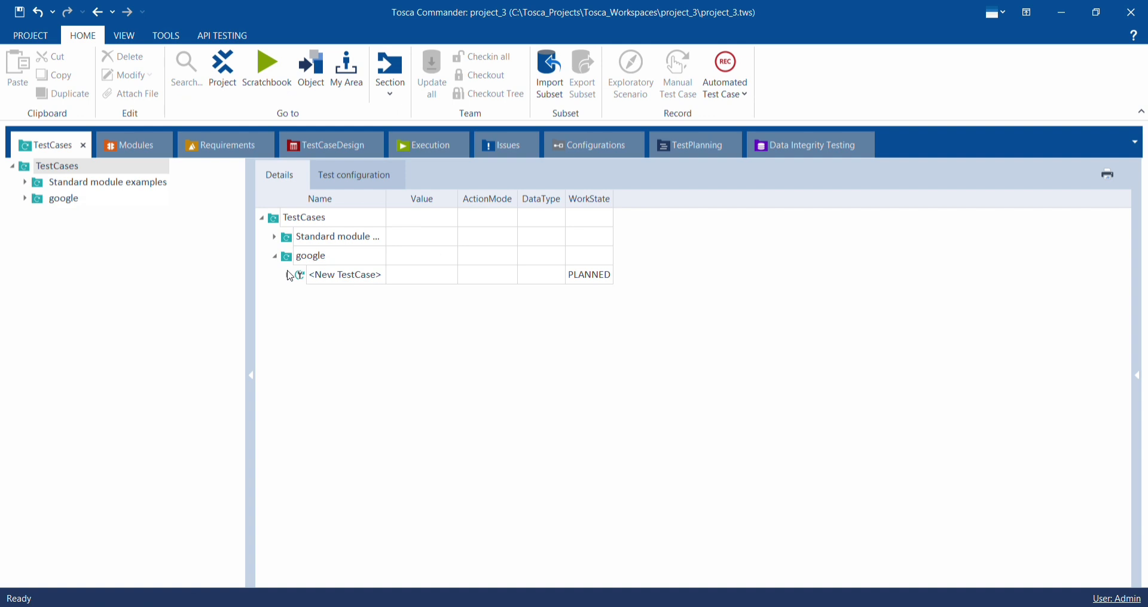
- In the new test case's Google test step, set the Search value to Tosca and the Google Search value to {Click}
{"action": "left_click", "coordinate": [287, 271]}
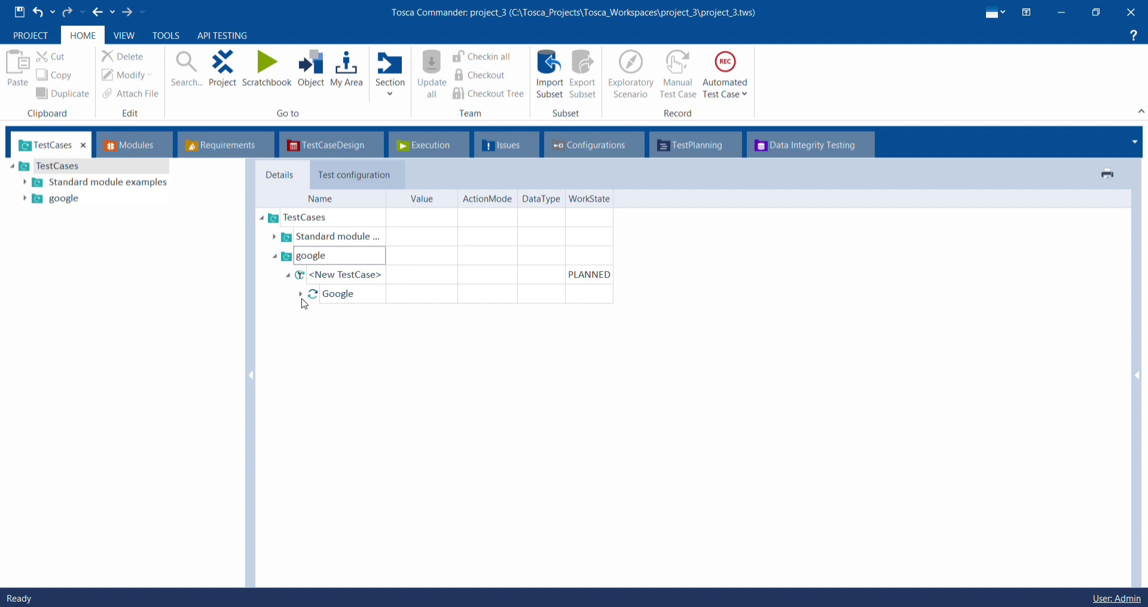
{"action": "left_click", "coordinate": [300, 294]}
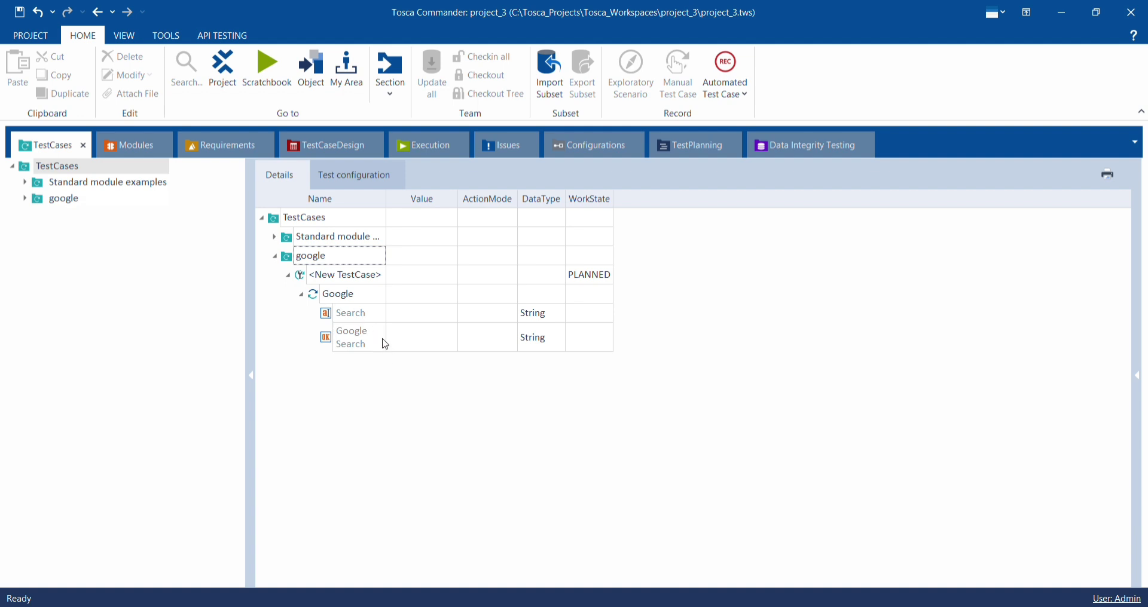
{"action": "left_click", "coordinate": [418, 312]}
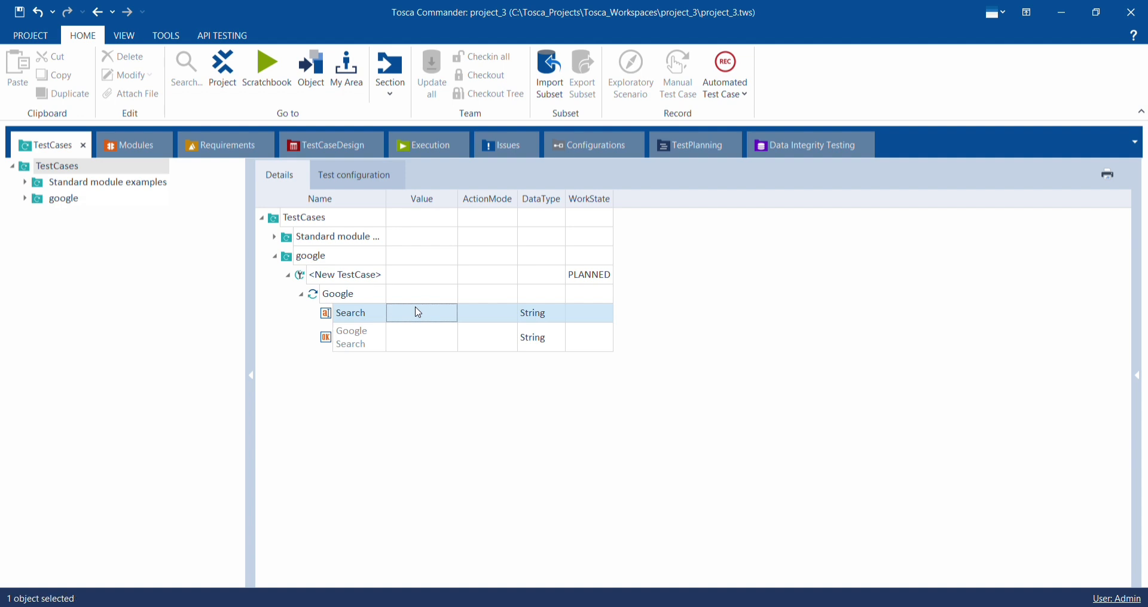
{"action": "left_click", "coordinate": [418, 312]}
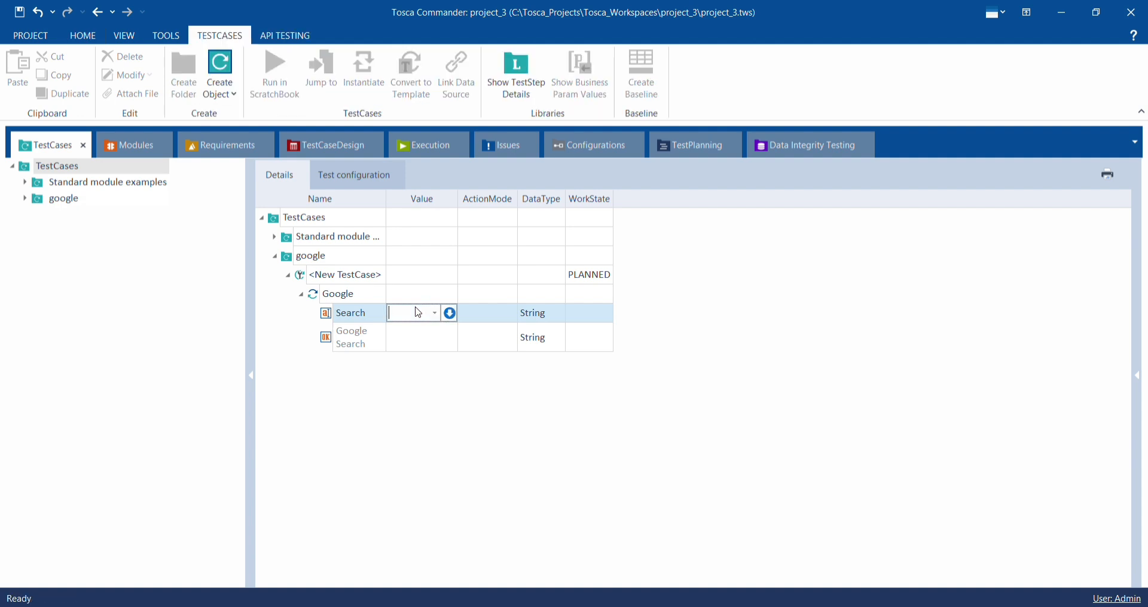
{"action": "type", "text": "Tosca"}
{"action": "left_click", "coordinate": [417, 345]}
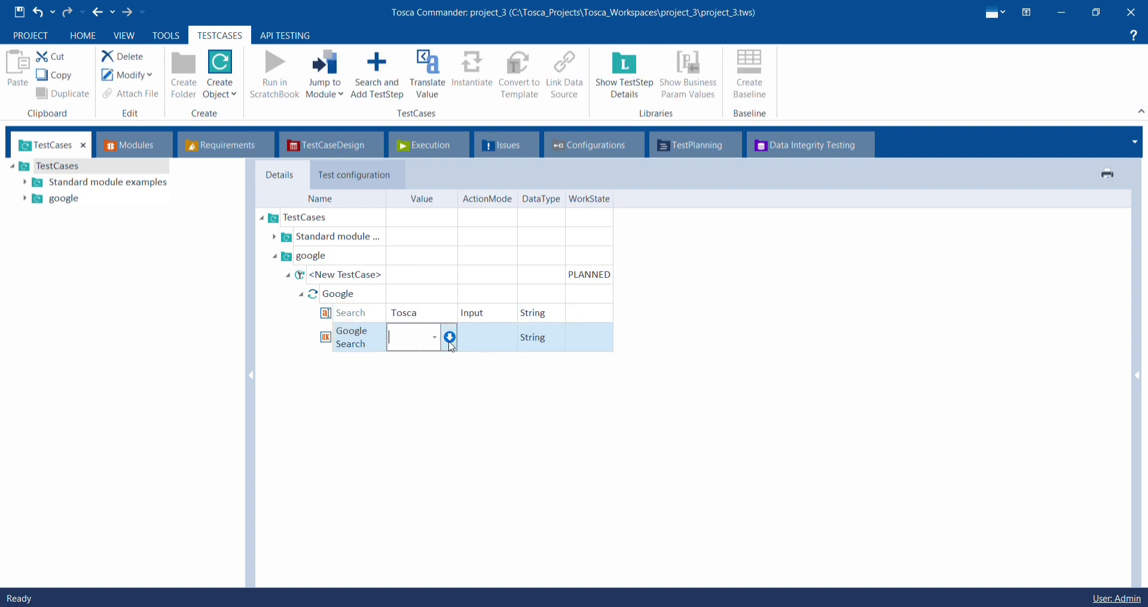
{"action": "left_click", "coordinate": [437, 345]}
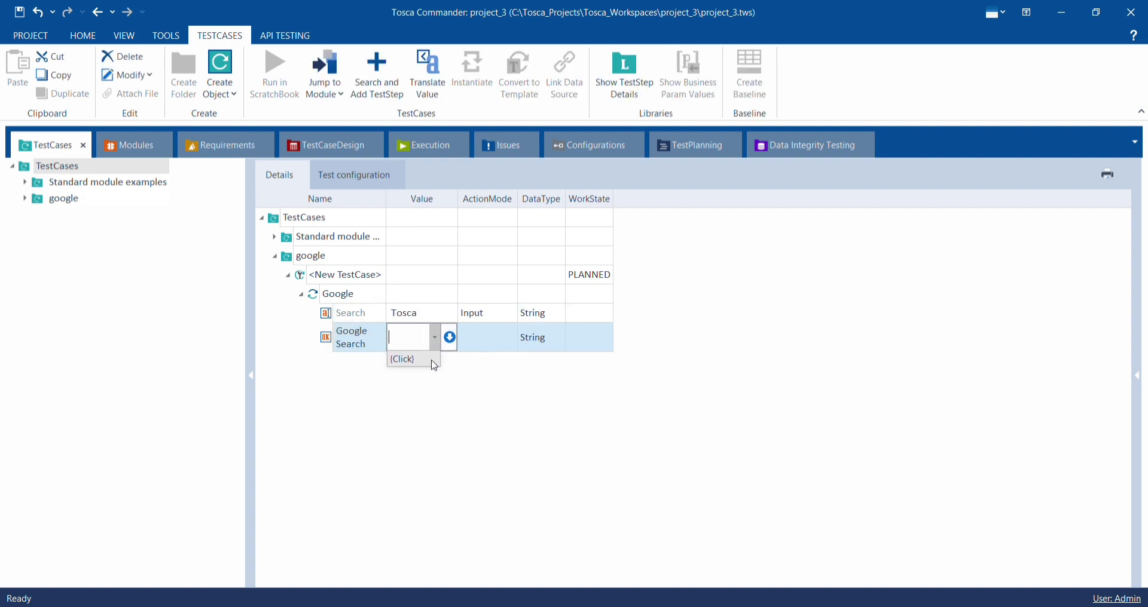
{"action": "left_click", "coordinate": [435, 360]}
{"action": "left_click", "coordinate": [434, 396]}
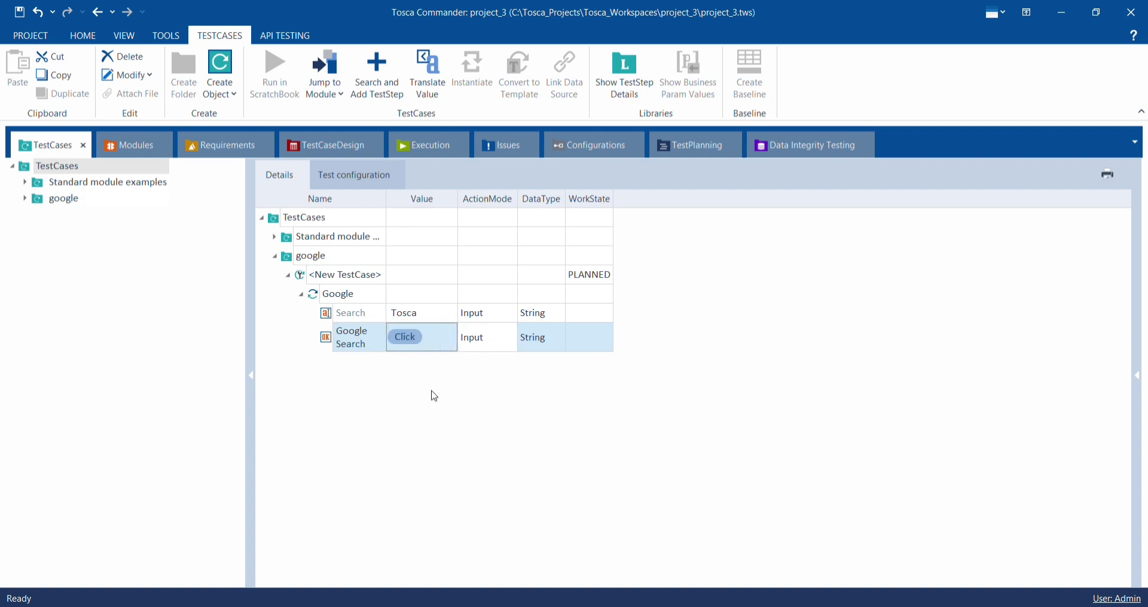
- Run the google test case folder in ScratchBook, letting it search Google for Tosca
{"action": "left_click", "coordinate": [383, 257]}
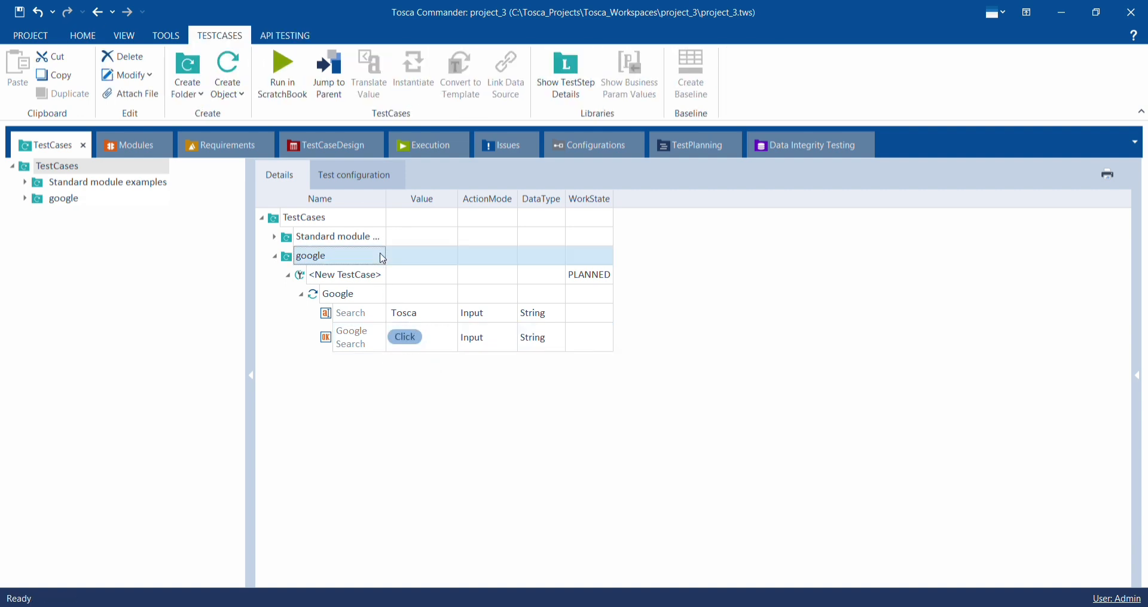
{"action": "right_click", "coordinate": [385, 262]}
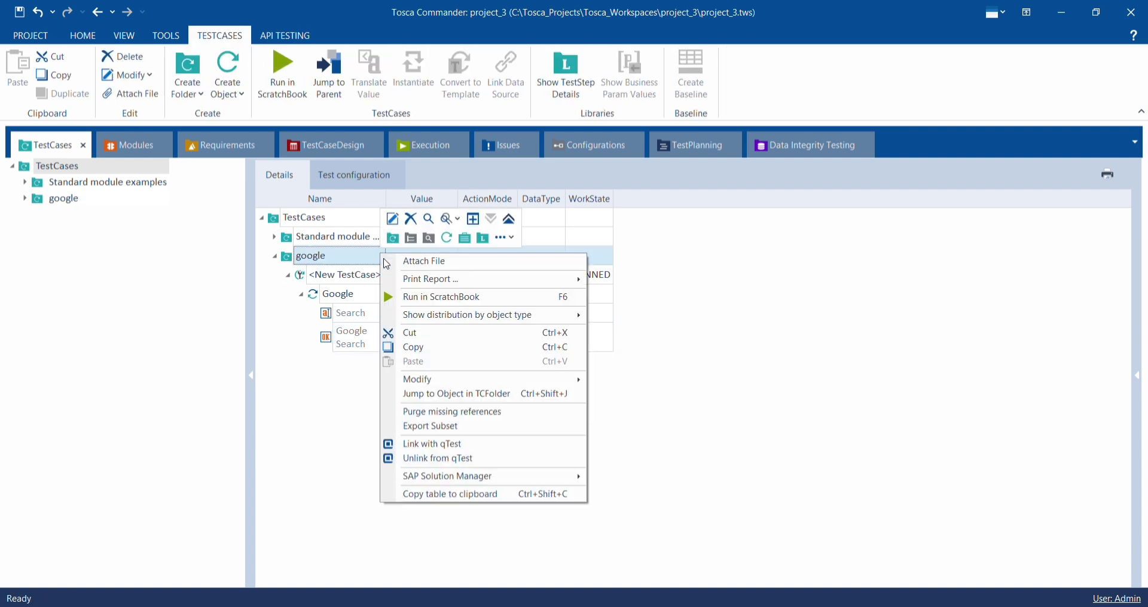
{"action": "left_click", "coordinate": [420, 297]}
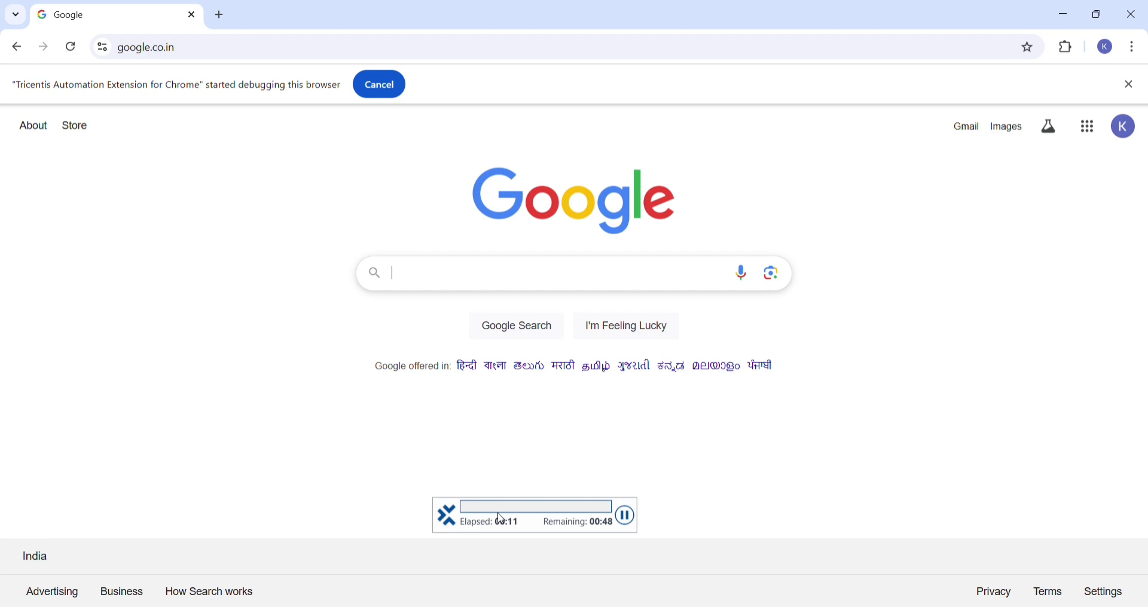
{"action": "type", "text": "Tosca"}
{"action": "left_click", "coordinate": [519, 332]}
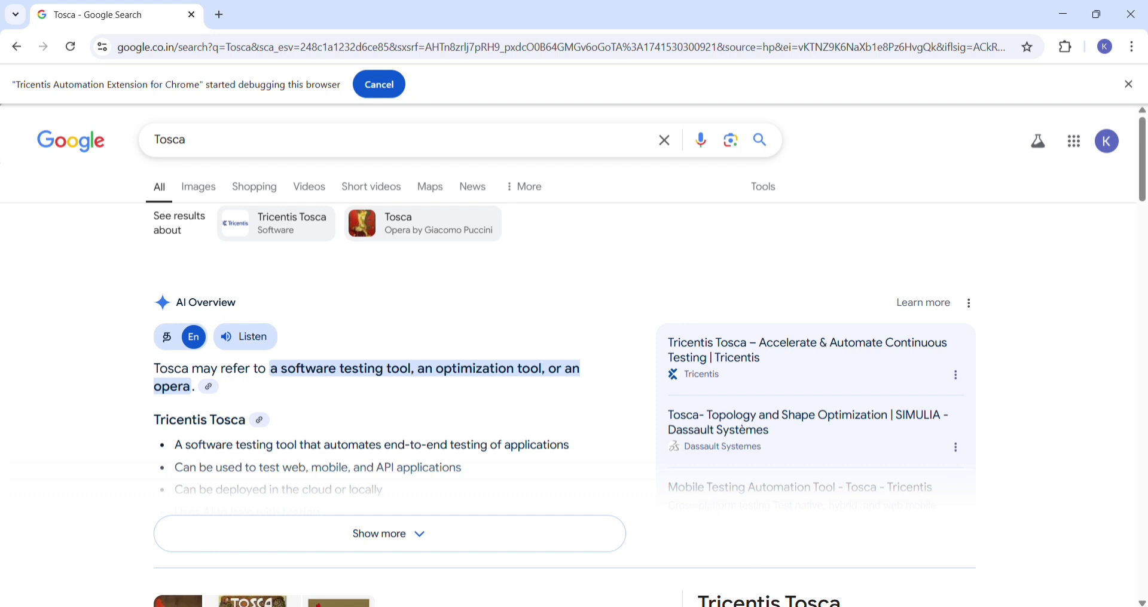
- Switch back to Tosca Commander to view the ScratchBook run result and close the ScratchBook window
{"action": "mouse_move", "coordinate": [789, 606]}
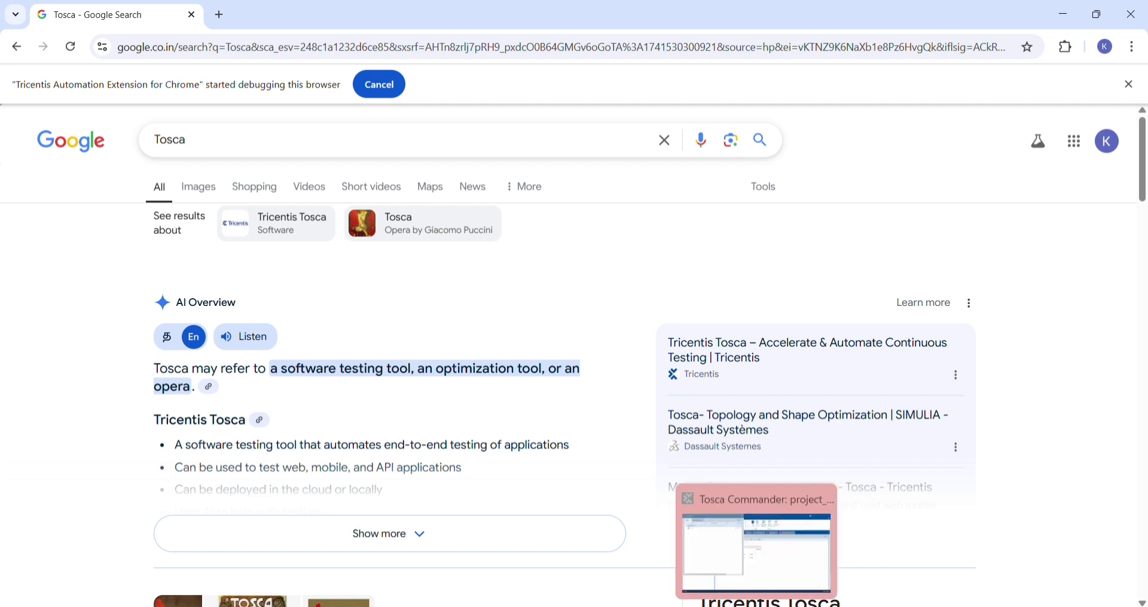
{"action": "left_click", "coordinate": [756, 606]}
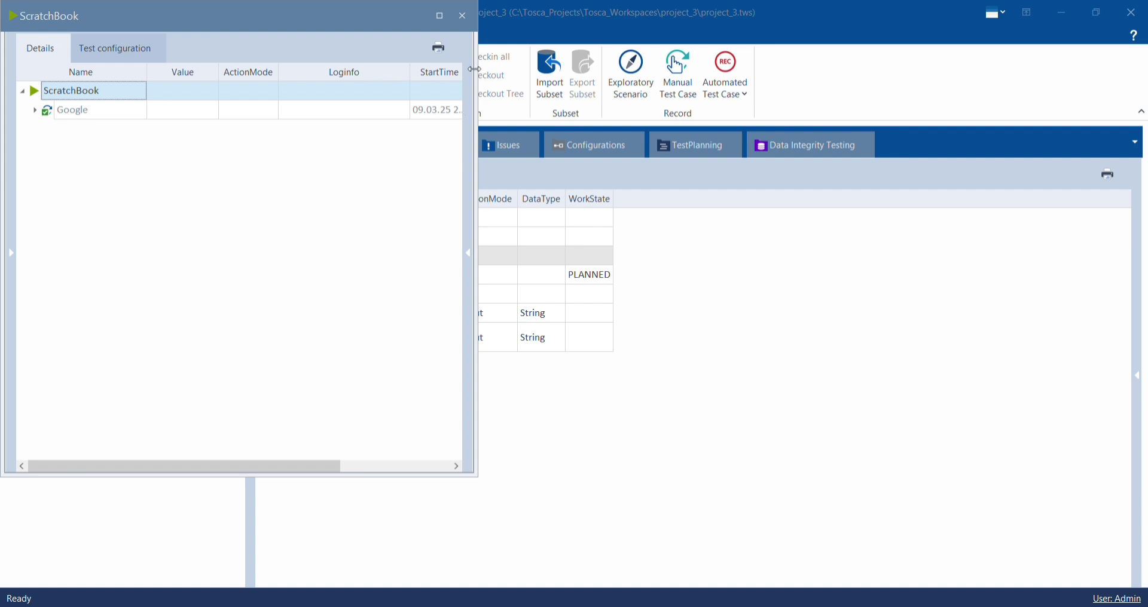
{"action": "left_click", "coordinate": [463, 15]}
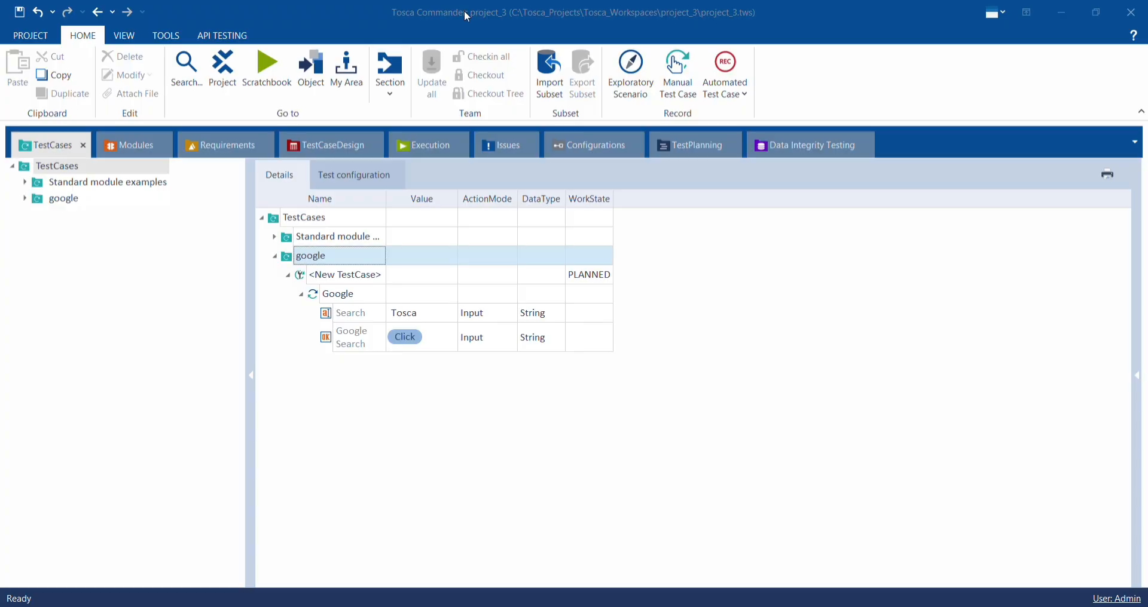
- Collapse the google folders in both the Modules and TestCases sections
{"action": "left_click", "coordinate": [329, 261]}
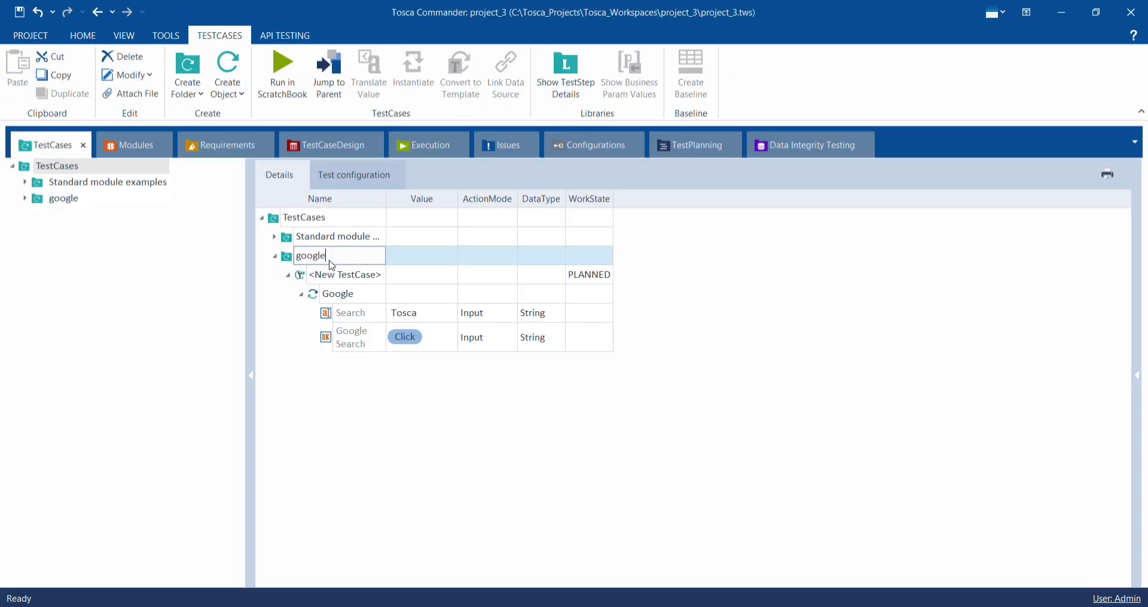
{"action": "left_click", "coordinate": [398, 251]}
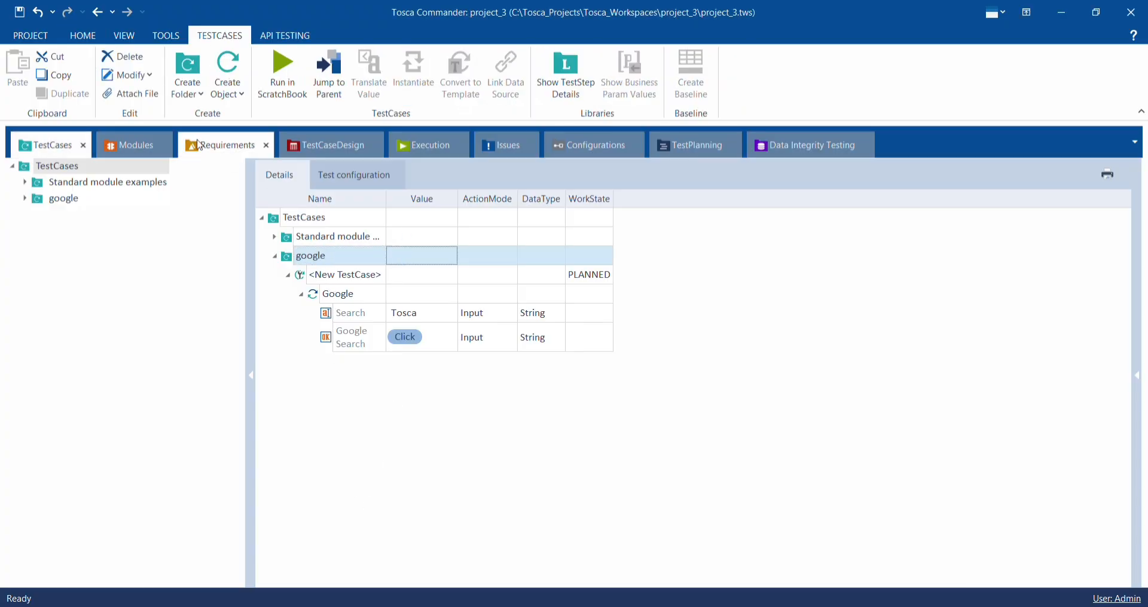
{"action": "left_click", "coordinate": [149, 155]}
{"action": "left_click", "coordinate": [275, 257]}
{"action": "left_click", "coordinate": [78, 152]}
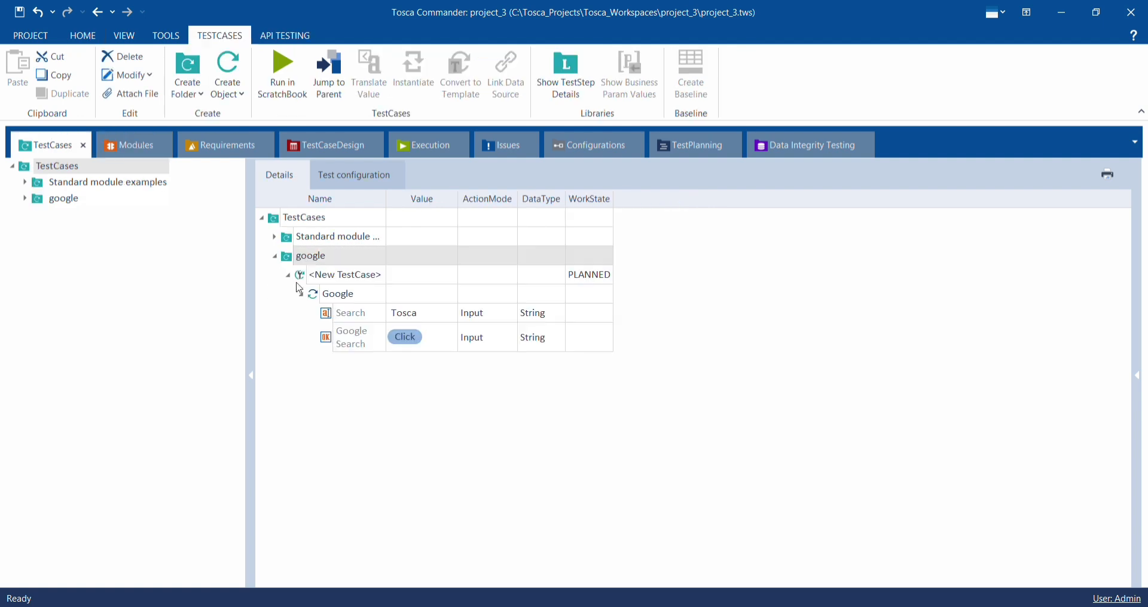
{"action": "left_click", "coordinate": [274, 258]}
{"action": "left_click", "coordinate": [135, 145]}
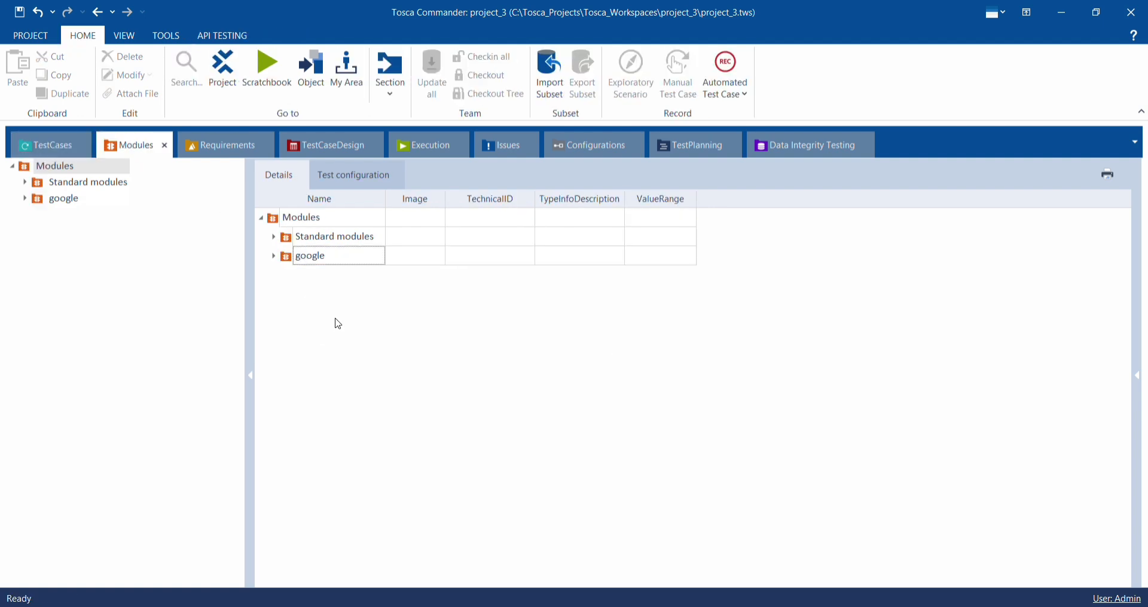
{"action": "left_click", "coordinate": [67, 147]}
{"action": "left_click", "coordinate": [128, 147]}
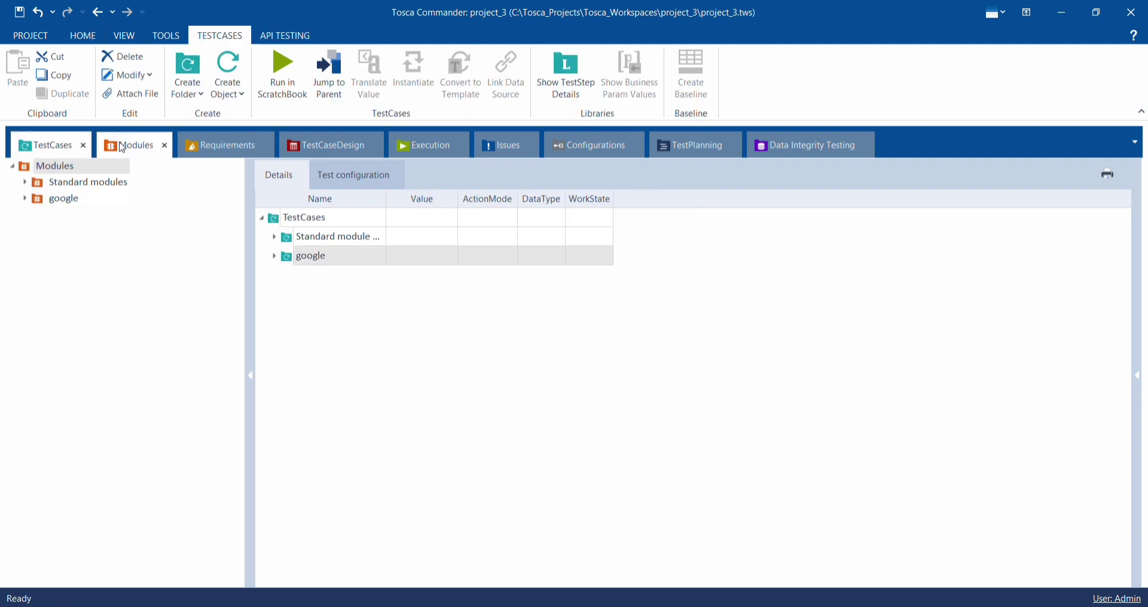
- Create a new folder under the Modules root
{"action": "right_click", "coordinate": [314, 292]}
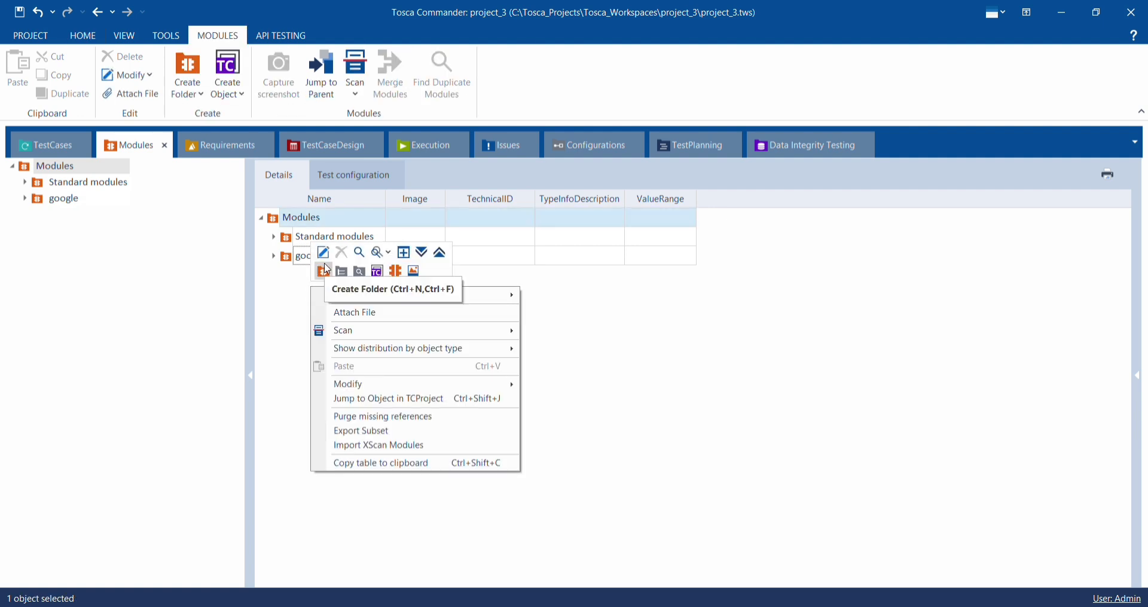
{"action": "left_click", "coordinate": [324, 267]}
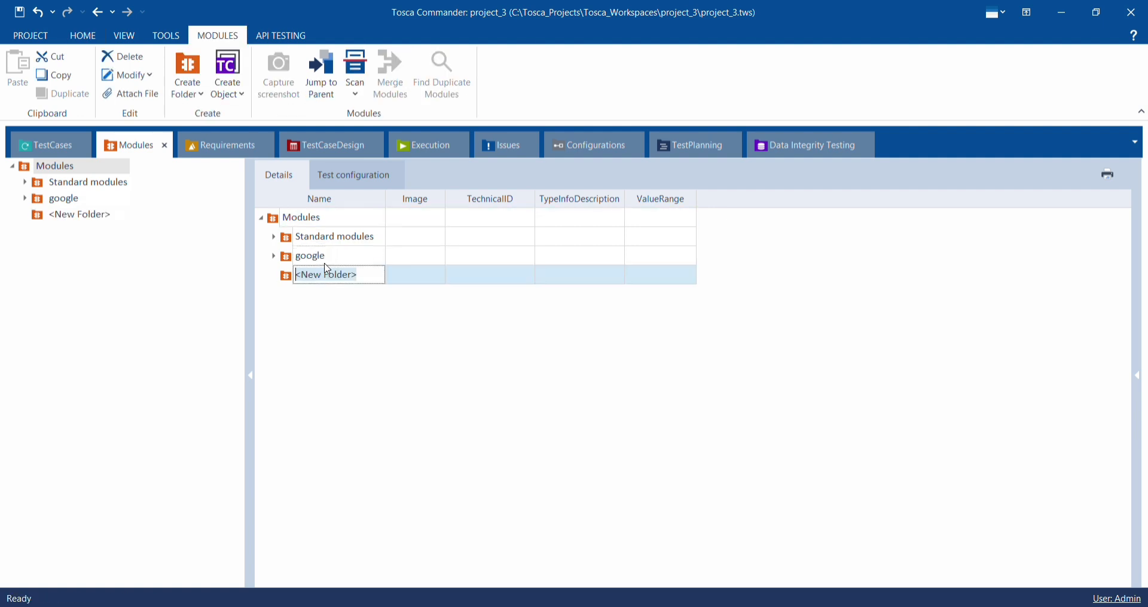
{"action": "key", "text": "BackSpace"}
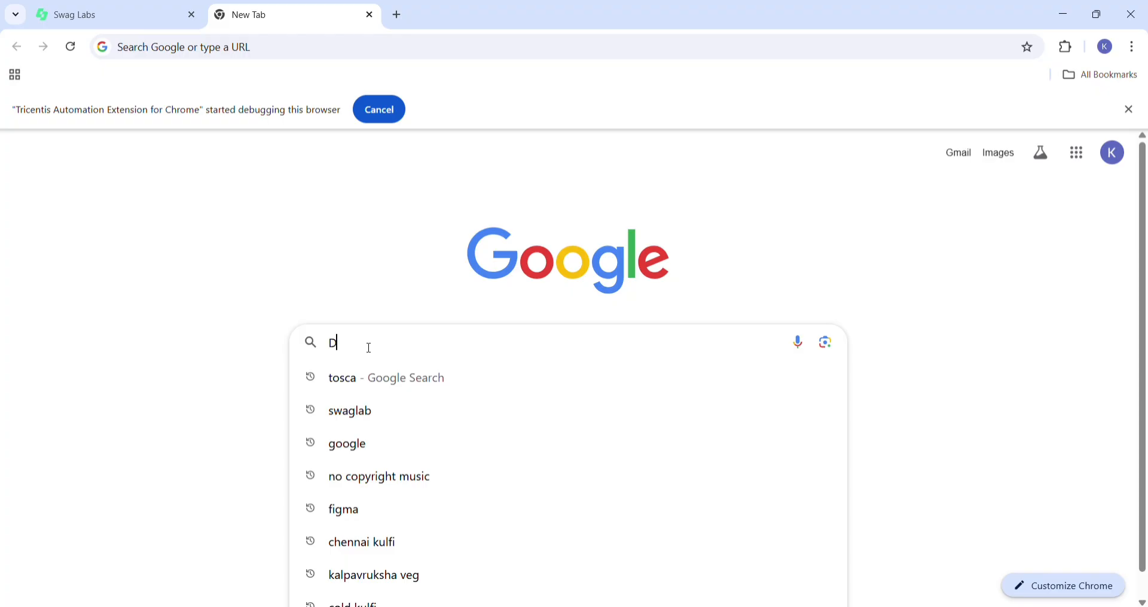
- In Chrome, search Google for demo web shop and open the Tricentis Demo Web Shop site
{"action": "type", "text": "emo"}
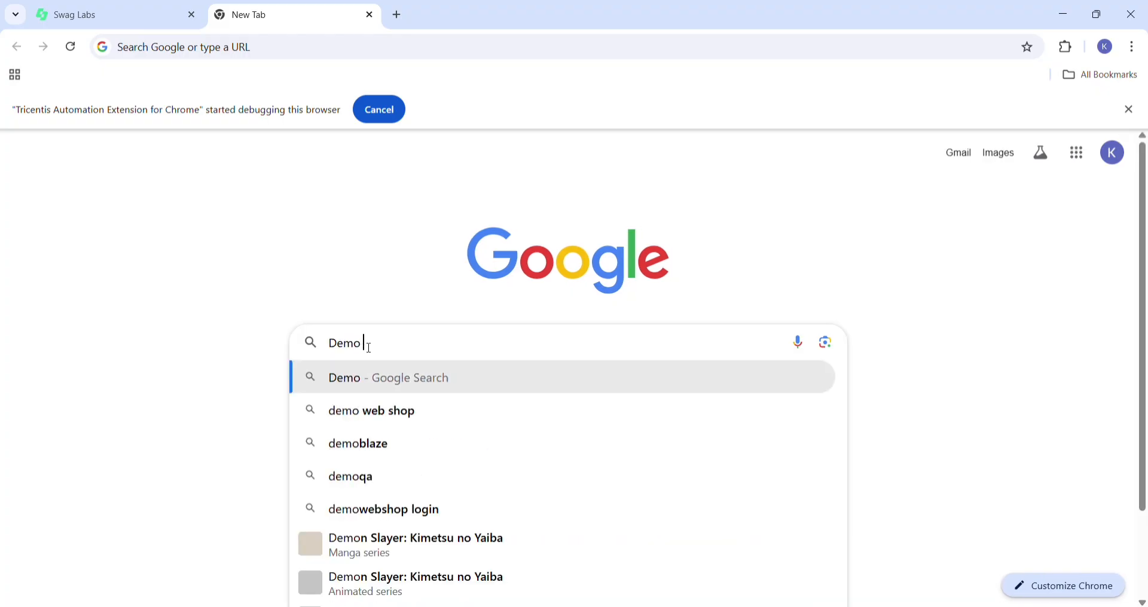
{"action": "type", "text": " web sh"}
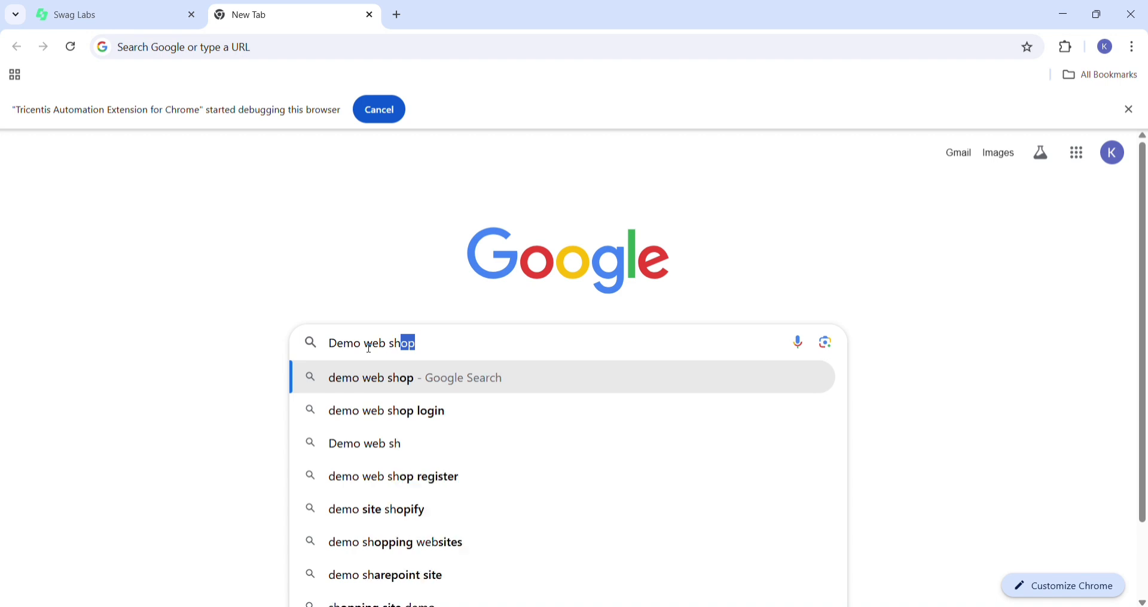
{"action": "type", "text": "op"}
{"action": "key", "text": "Return"}
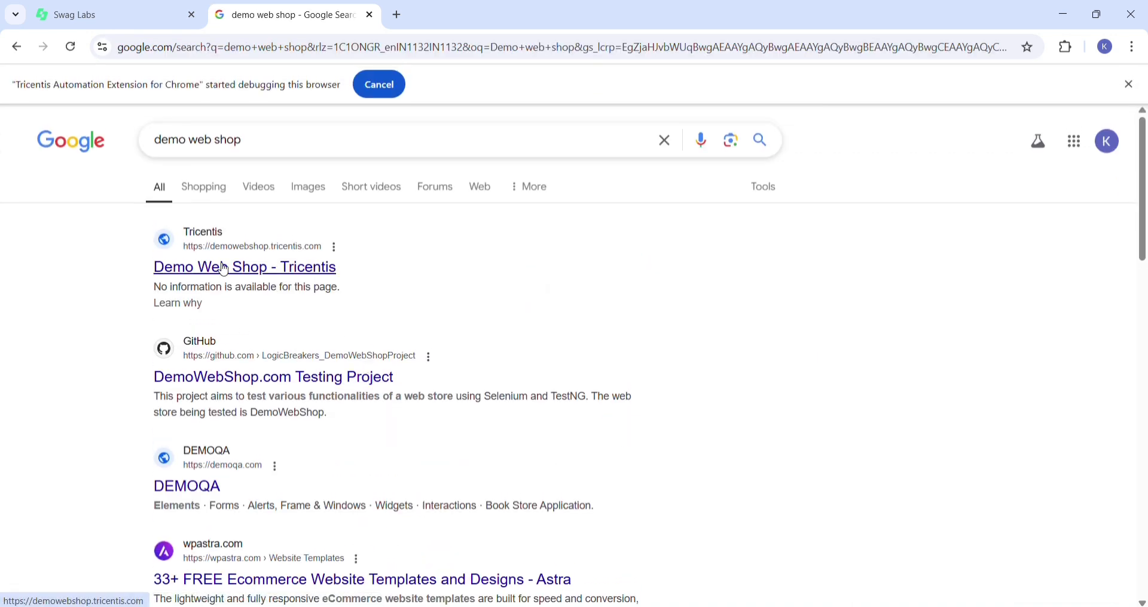
{"action": "left_click", "coordinate": [224, 269]}
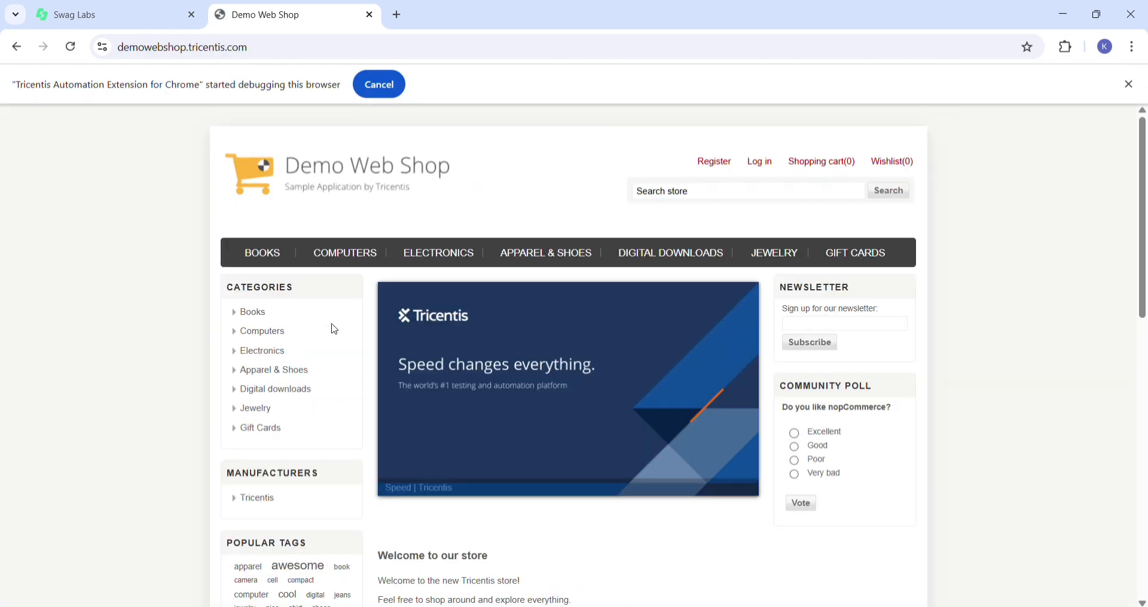
- Look through the Demo Web Shop home page, including its categories and featured products
{"action": "scroll", "coordinate": [479, 475], "scroll_direction": "down", "scroll_amount": 5}
{"action": "scroll", "coordinate": [480, 476], "scroll_direction": "down", "scroll_amount": 3}
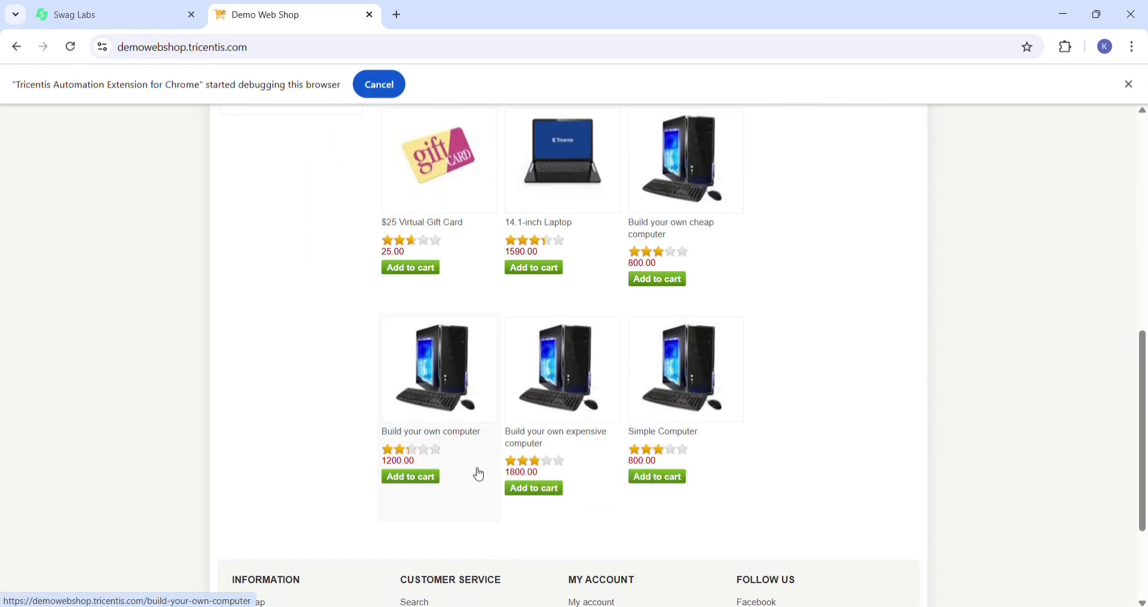
{"action": "scroll", "coordinate": [480, 475], "scroll_direction": "up", "scroll_amount": 1}
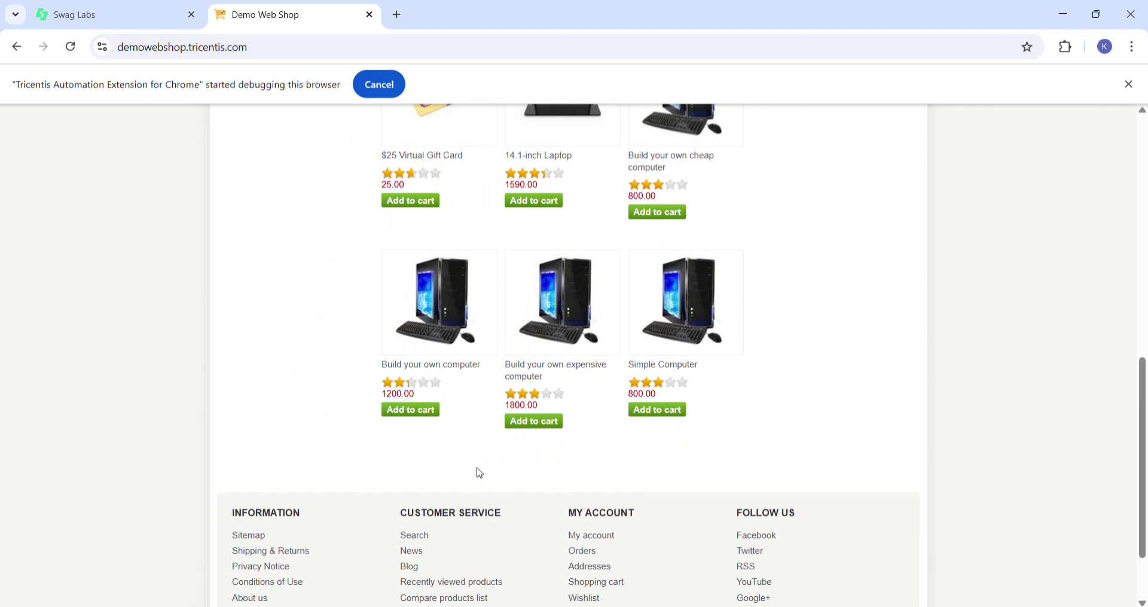
{"action": "scroll", "coordinate": [480, 475], "scroll_direction": "up", "scroll_amount": 10}
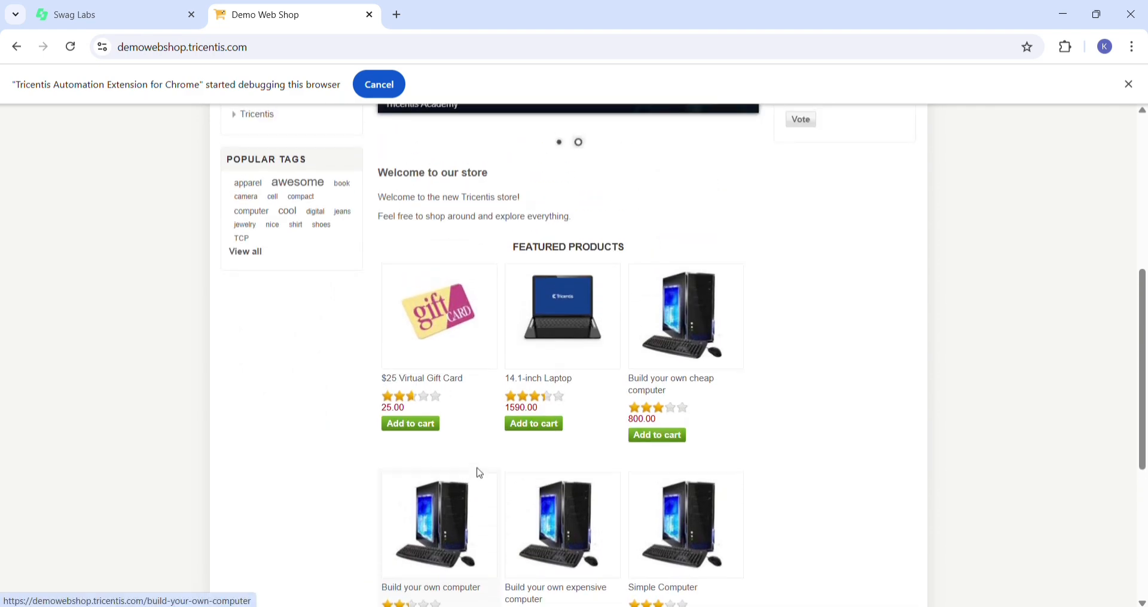
{"action": "scroll", "coordinate": [480, 476], "scroll_direction": "down", "scroll_amount": 1}
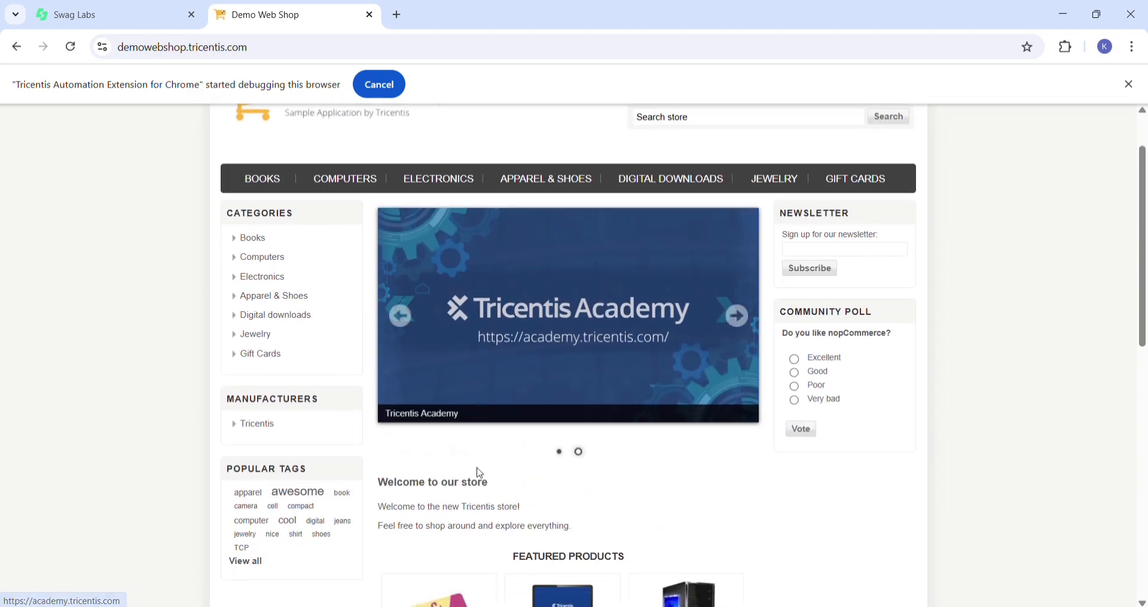
{"action": "scroll", "coordinate": [480, 475], "scroll_direction": "down", "scroll_amount": 4}
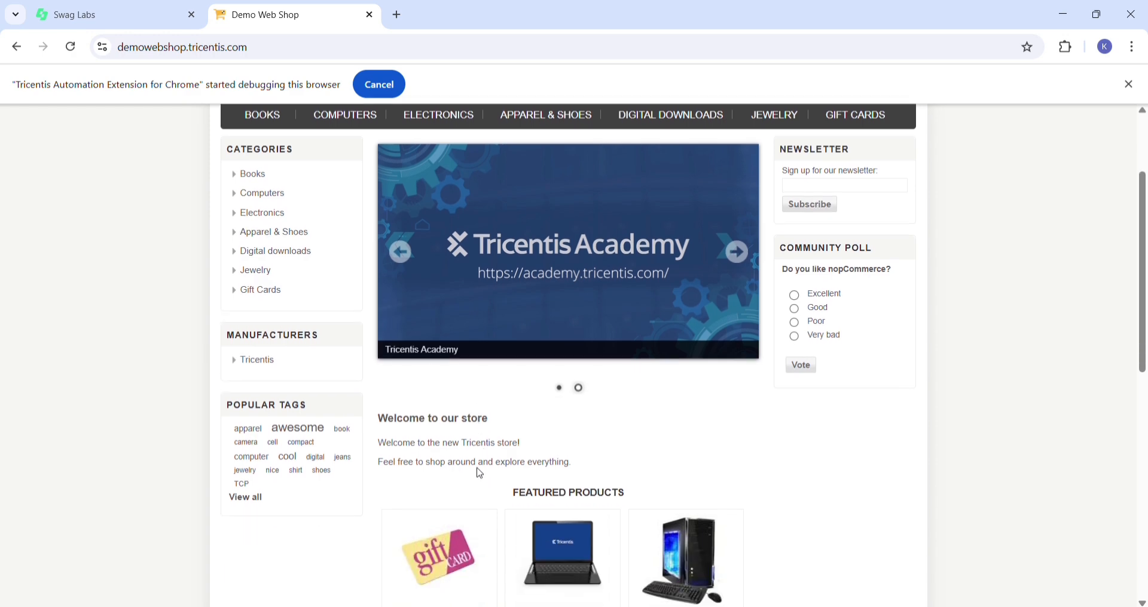
{"action": "scroll", "coordinate": [480, 476], "scroll_direction": "down", "scroll_amount": 1}
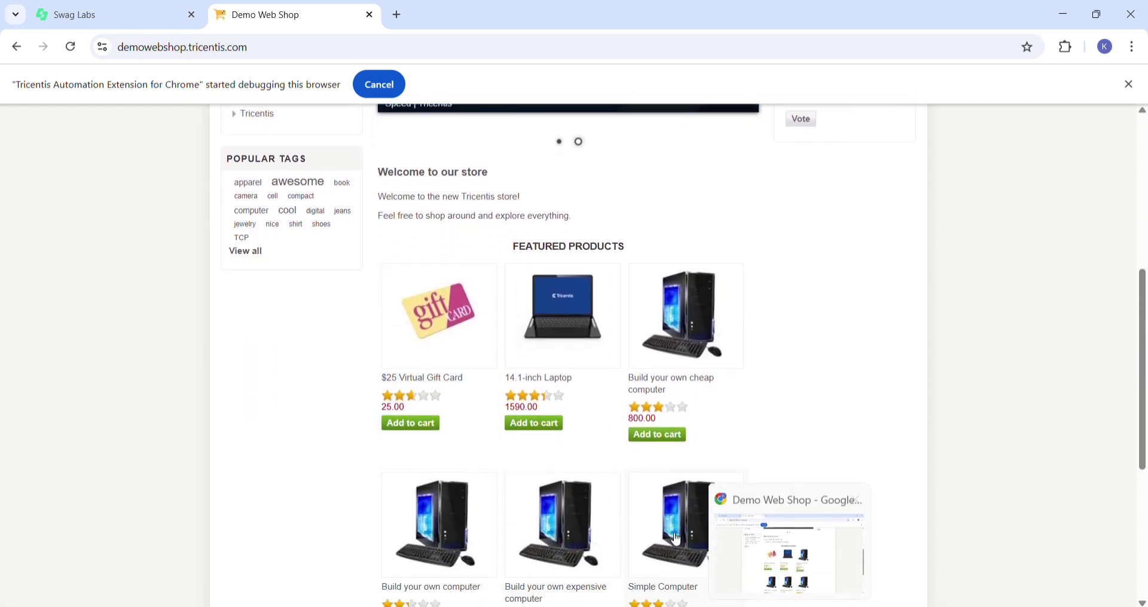
{"action": "scroll", "coordinate": [644, 526], "scroll_direction": "down", "scroll_amount": 2}
{"action": "scroll", "coordinate": [644, 526], "scroll_direction": "up", "scroll_amount": 1}
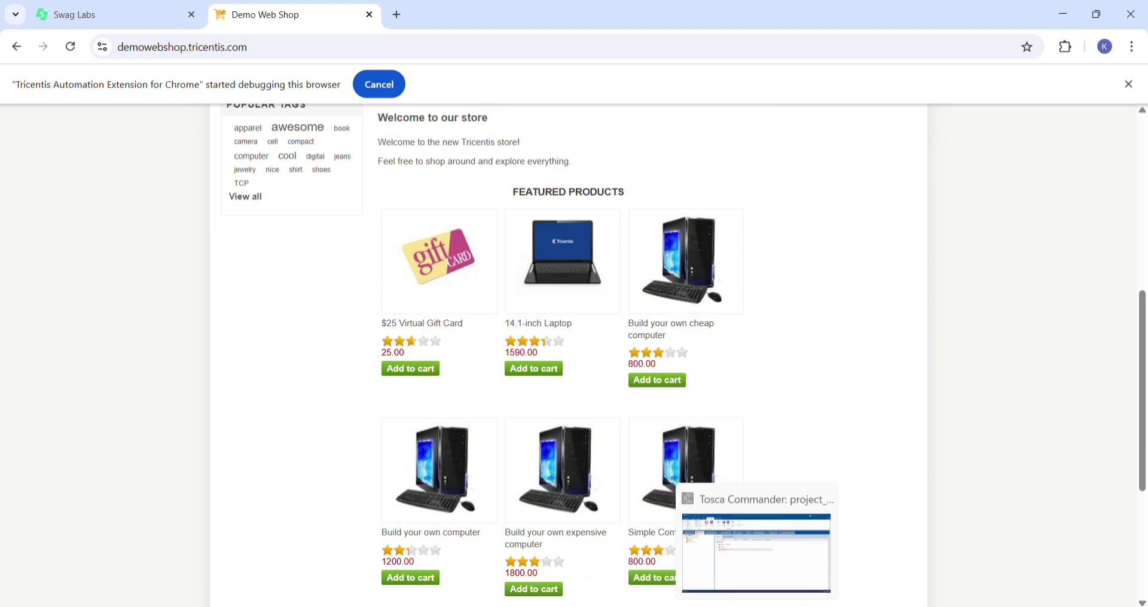
- Switch back to Tosca Commander and name the new Modules folder registration
{"action": "left_click", "coordinate": [756, 606]}
{"action": "key", "text": "F2"}
{"action": "type", "text": "registration"}
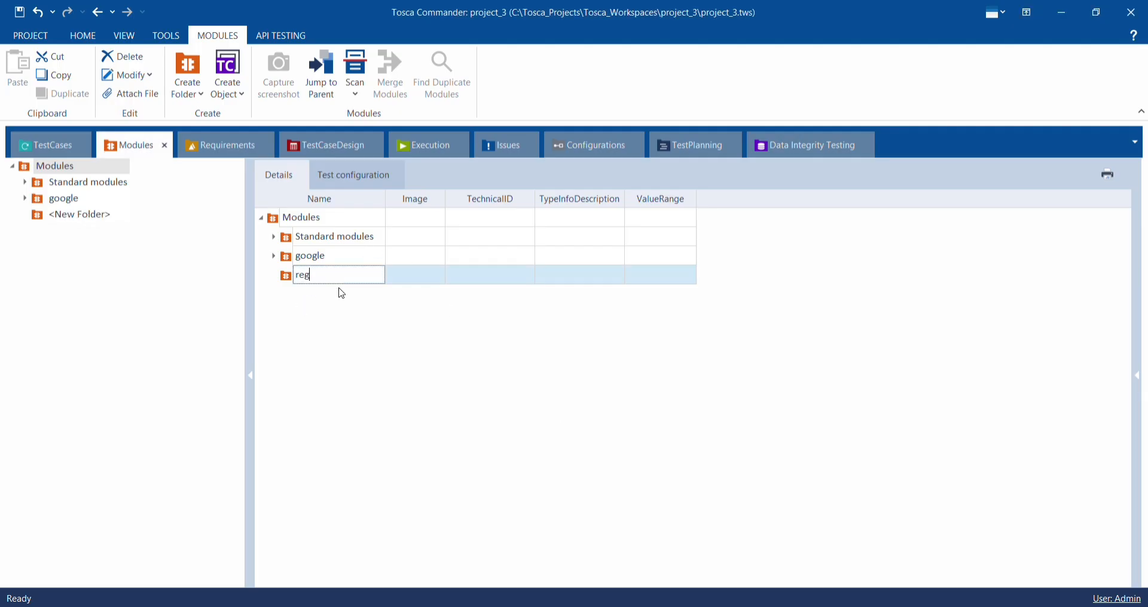
{"action": "key", "text": "Return"}
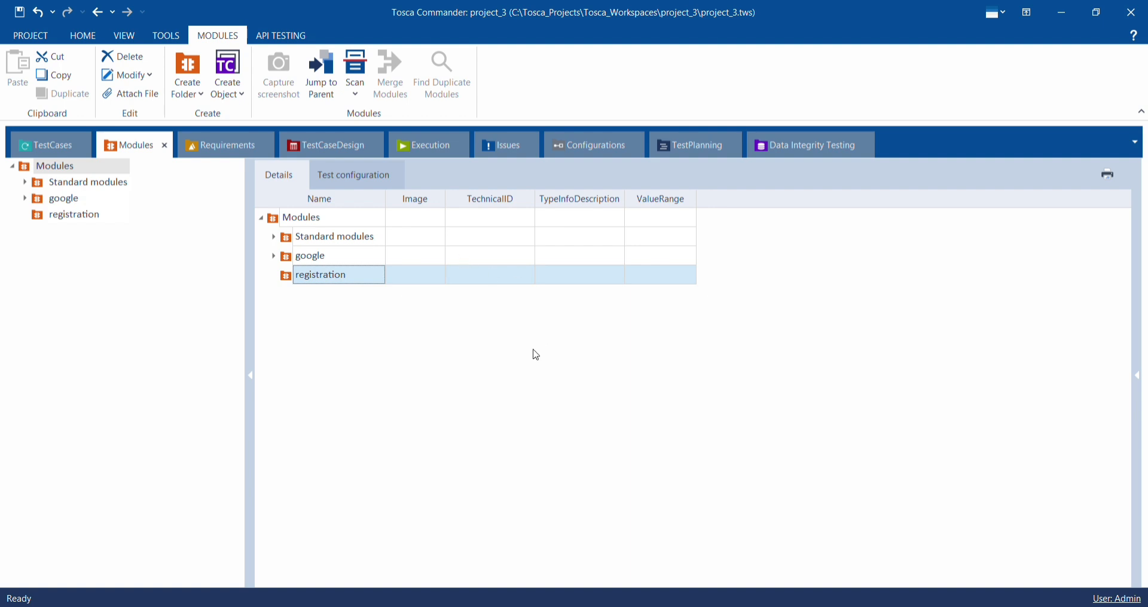
{"action": "right_click", "coordinate": [339, 273]}
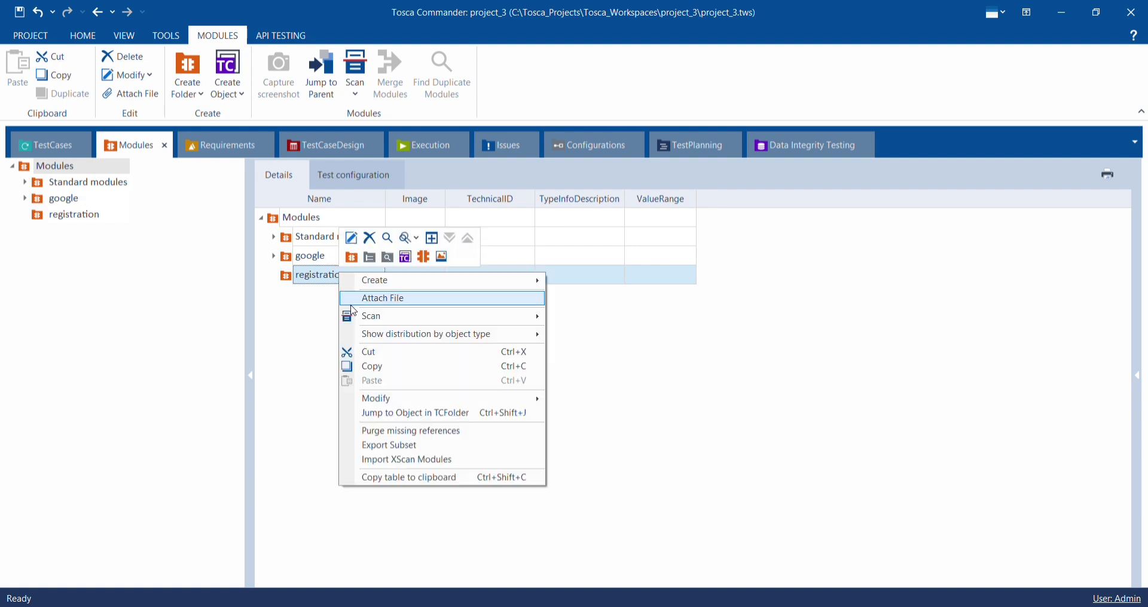
{"action": "mouse_move", "coordinate": [366, 317]}
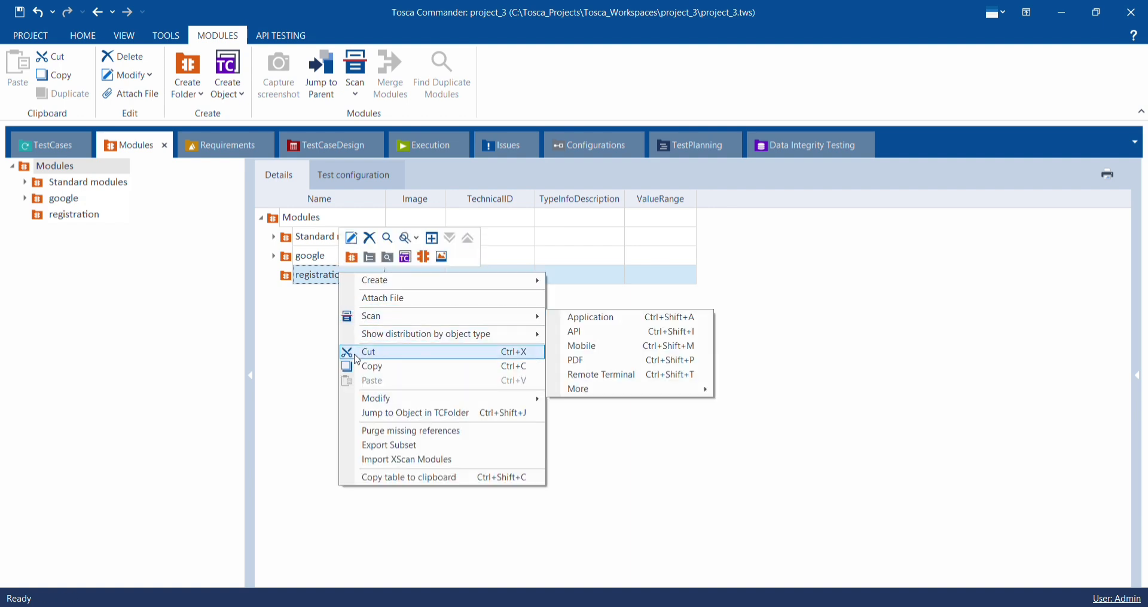
{"action": "left_click", "coordinate": [292, 369]}
- Switch to Chrome, open Demo Web Shop's Register page and look over the registration form
{"action": "left_click", "coordinate": [592, 460]}
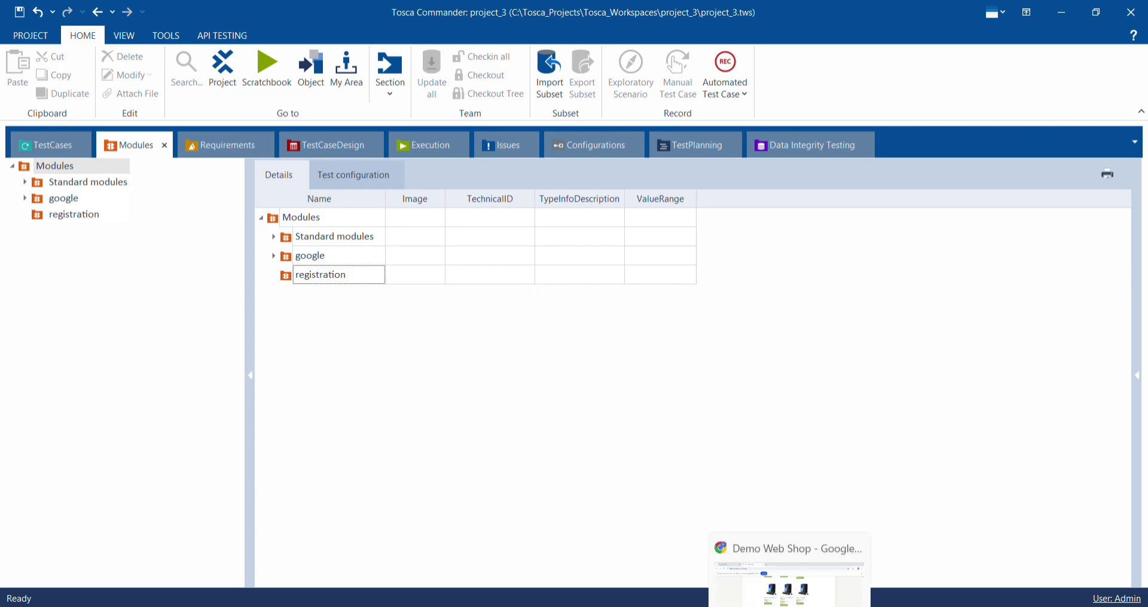
{"action": "scroll", "coordinate": [616, 351], "scroll_direction": "up", "scroll_amount": 15}
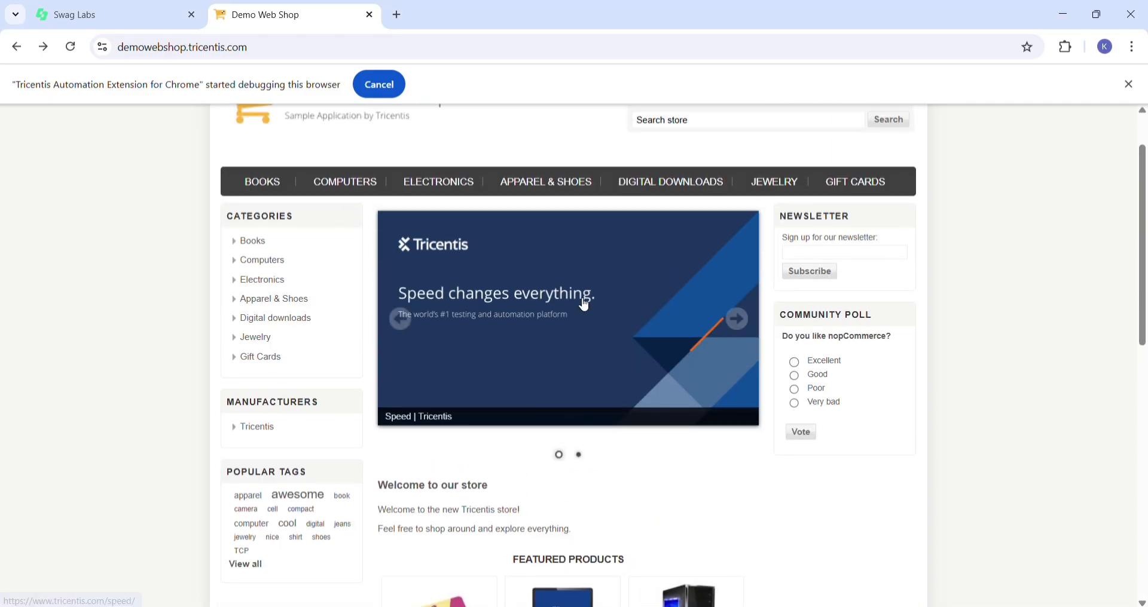
{"action": "mouse_move", "coordinate": [801, 141]}
{"action": "scroll", "coordinate": [759, 141], "scroll_direction": "up", "scroll_amount": 2}
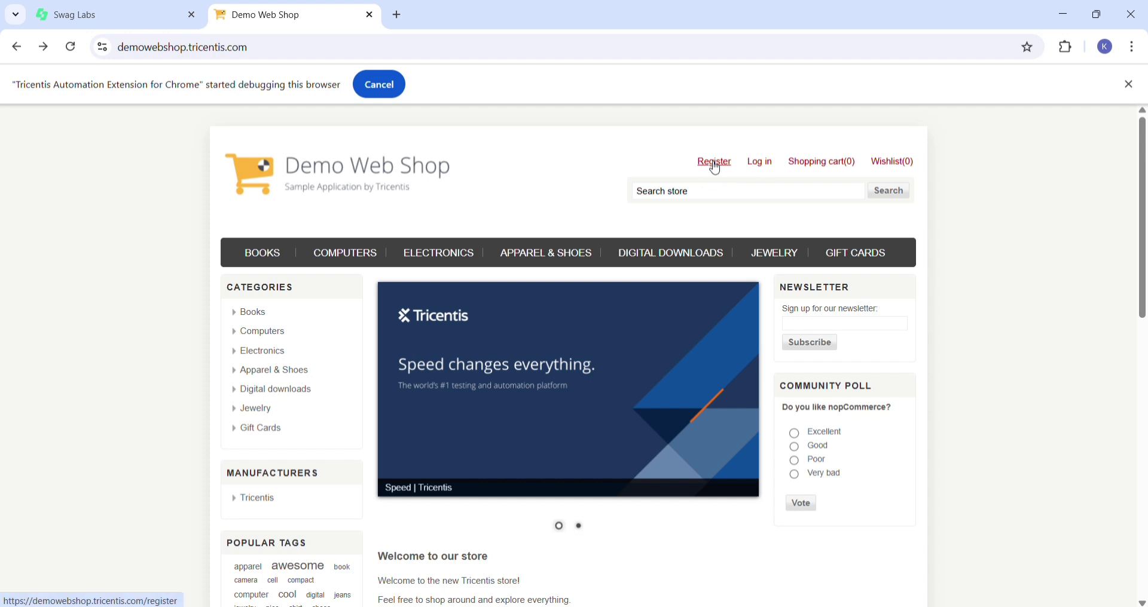
{"action": "left_click", "coordinate": [715, 168]}
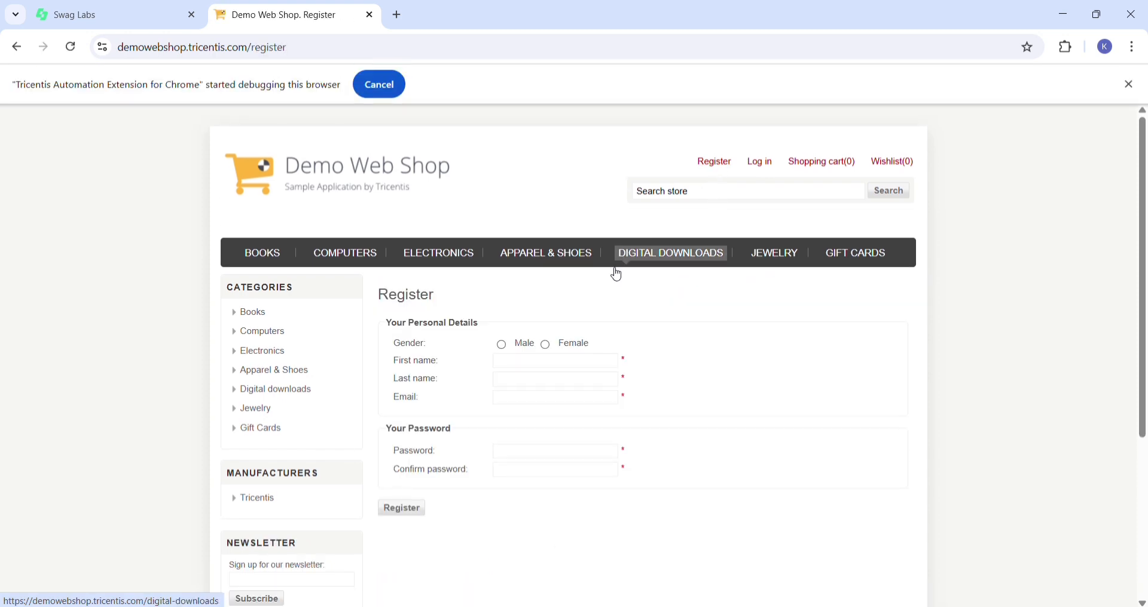
{"action": "scroll", "coordinate": [504, 442], "scroll_direction": "down", "scroll_amount": 2}
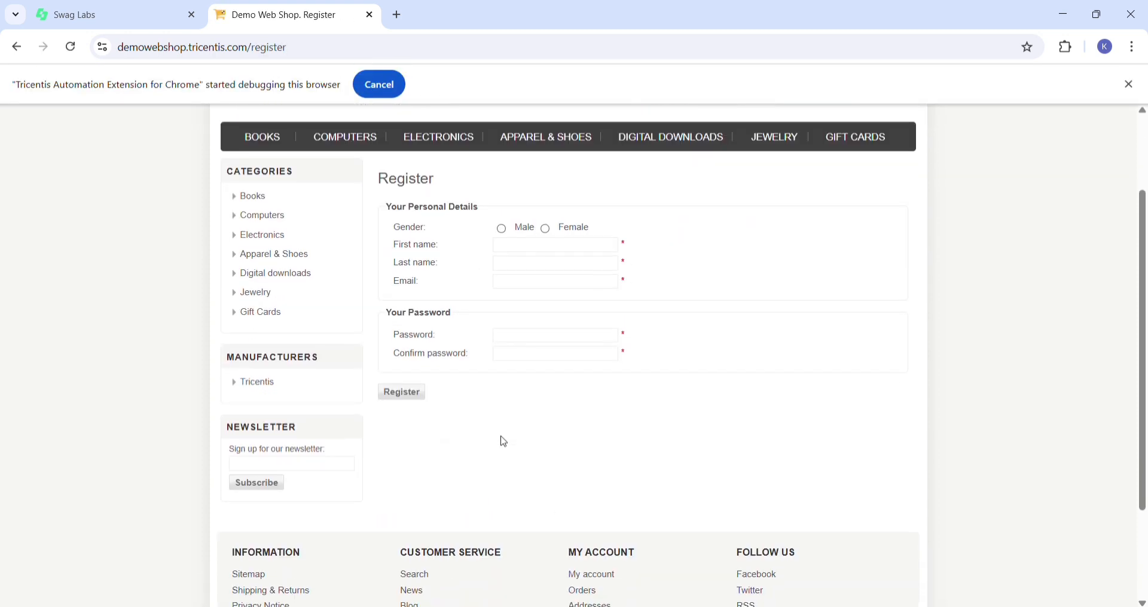
{"action": "scroll", "coordinate": [504, 442], "scroll_direction": "down", "scroll_amount": 2}
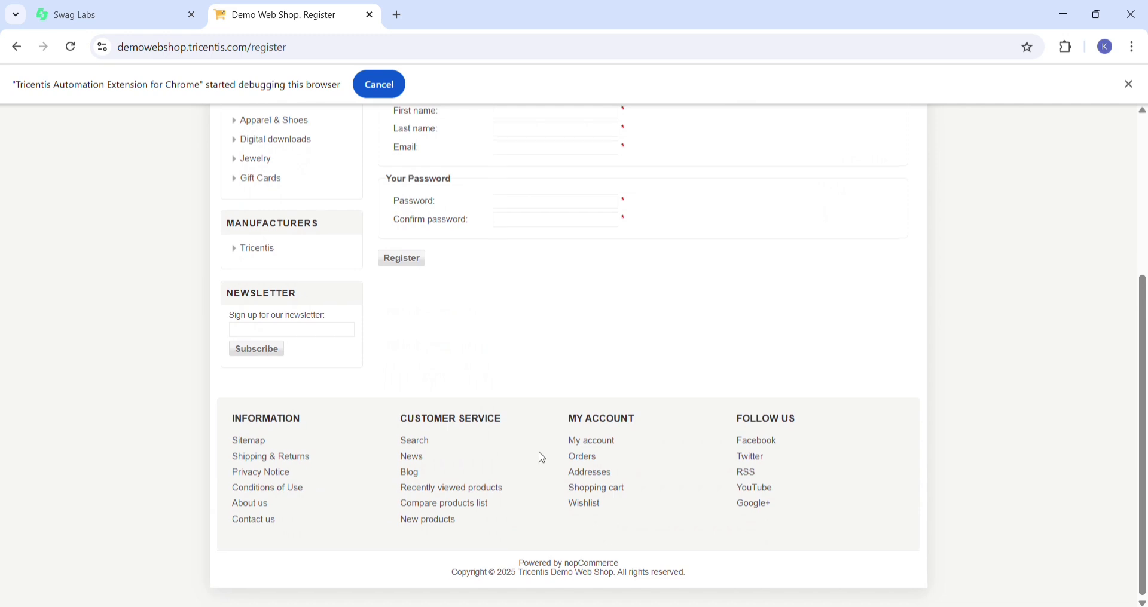
- Switch back to Tosca Commander and start an application scan of the Demo Web Shop Register window for the registration folder
{"action": "left_click", "coordinate": [746, 598]}
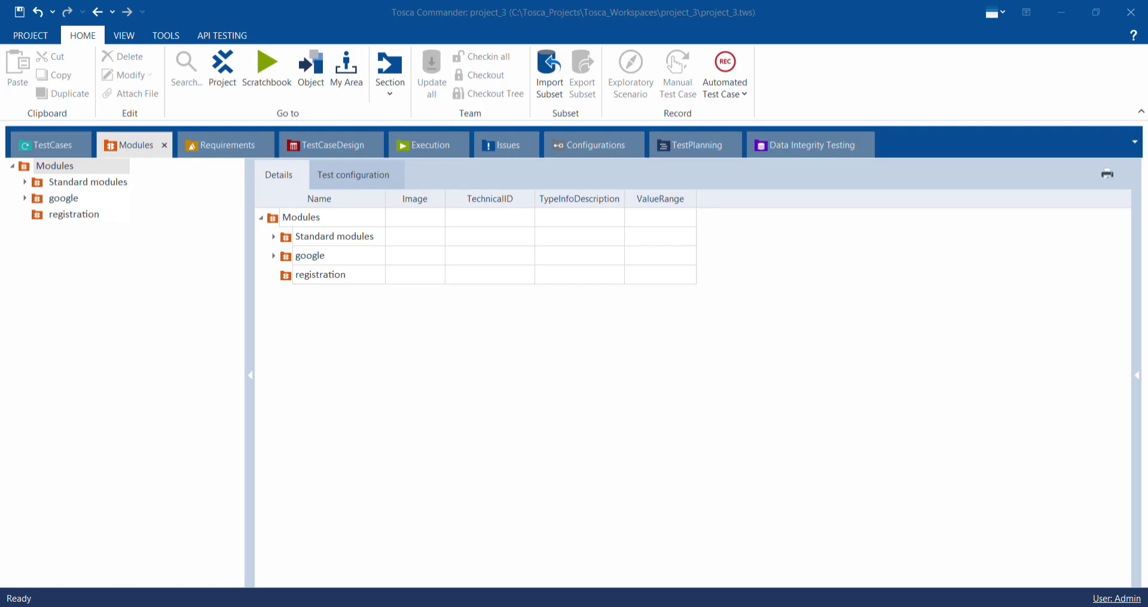
{"action": "left_click", "coordinate": [342, 281]}
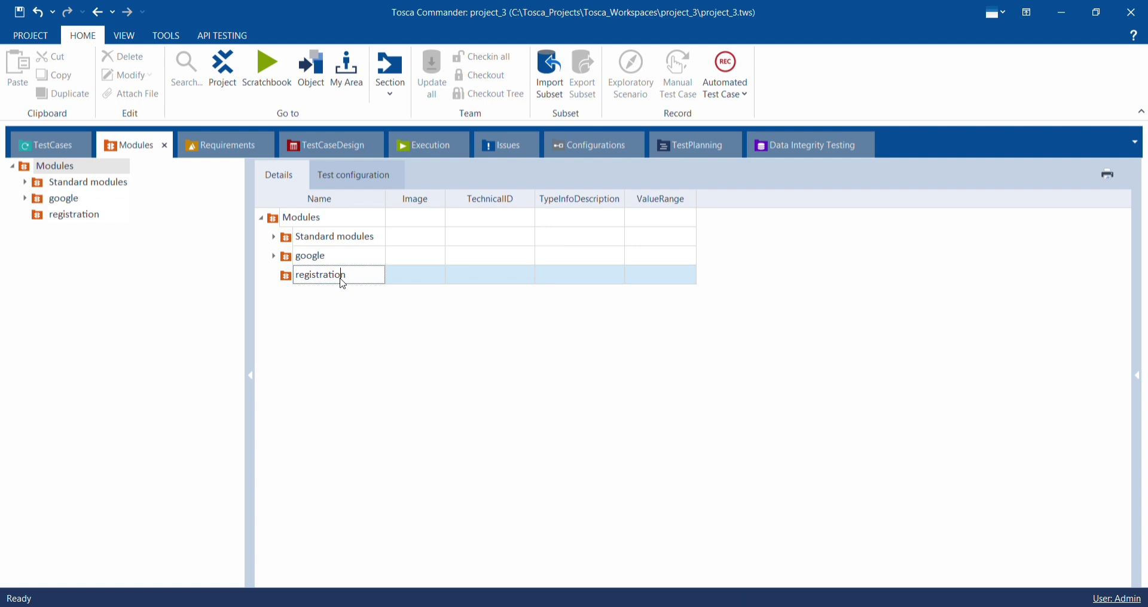
{"action": "left_click", "coordinate": [402, 282]}
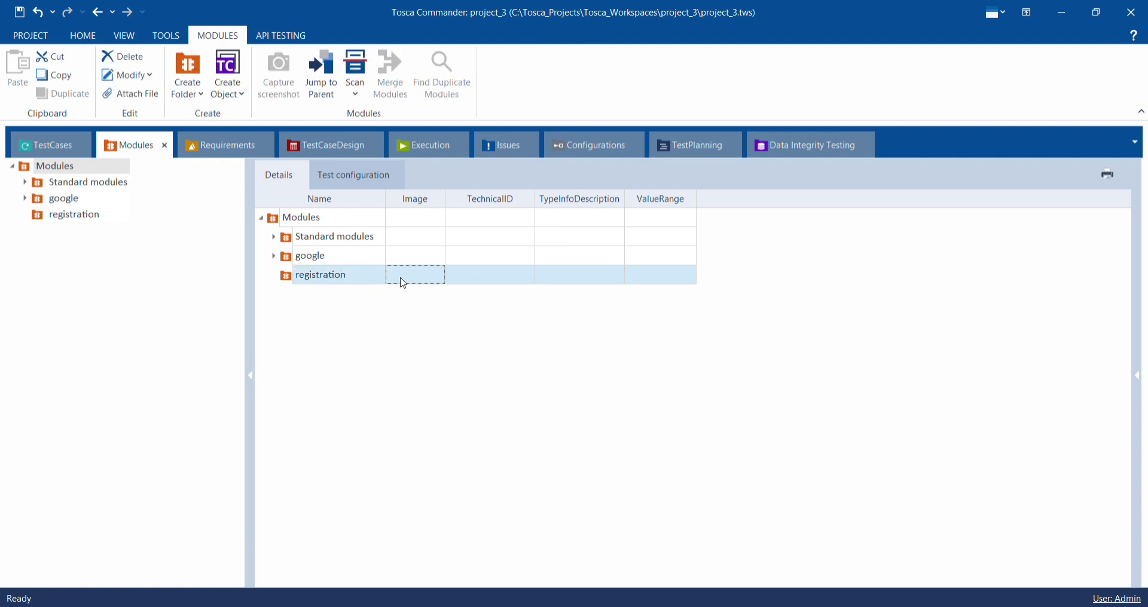
{"action": "right_click", "coordinate": [404, 283]}
{"action": "left_click", "coordinate": [635, 322]}
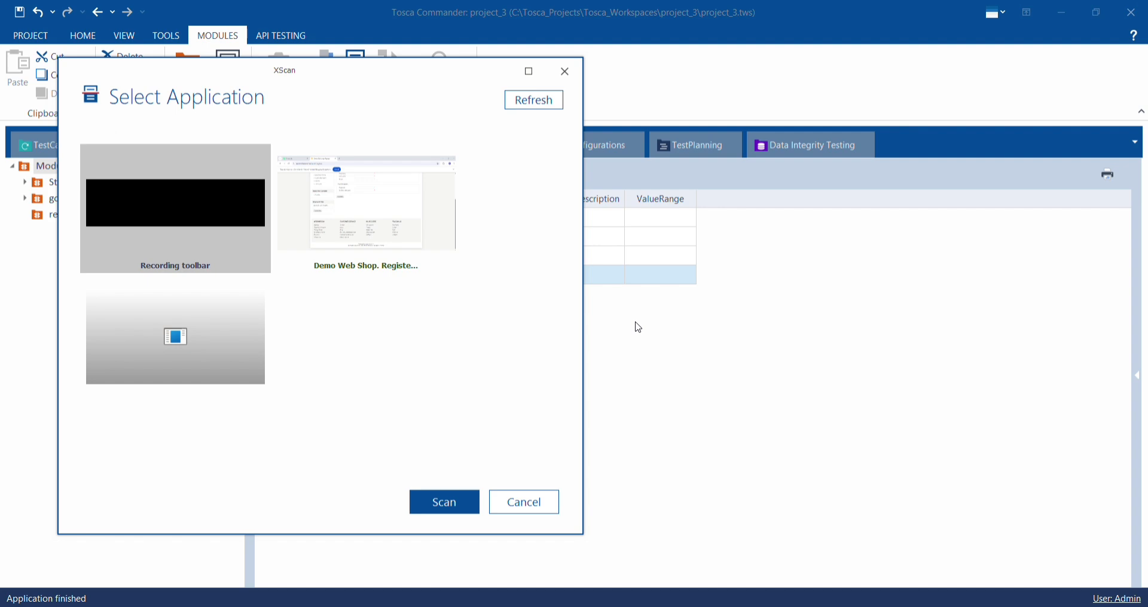
{"action": "left_click", "coordinate": [425, 208]}
{"action": "left_click", "coordinate": [443, 501]}
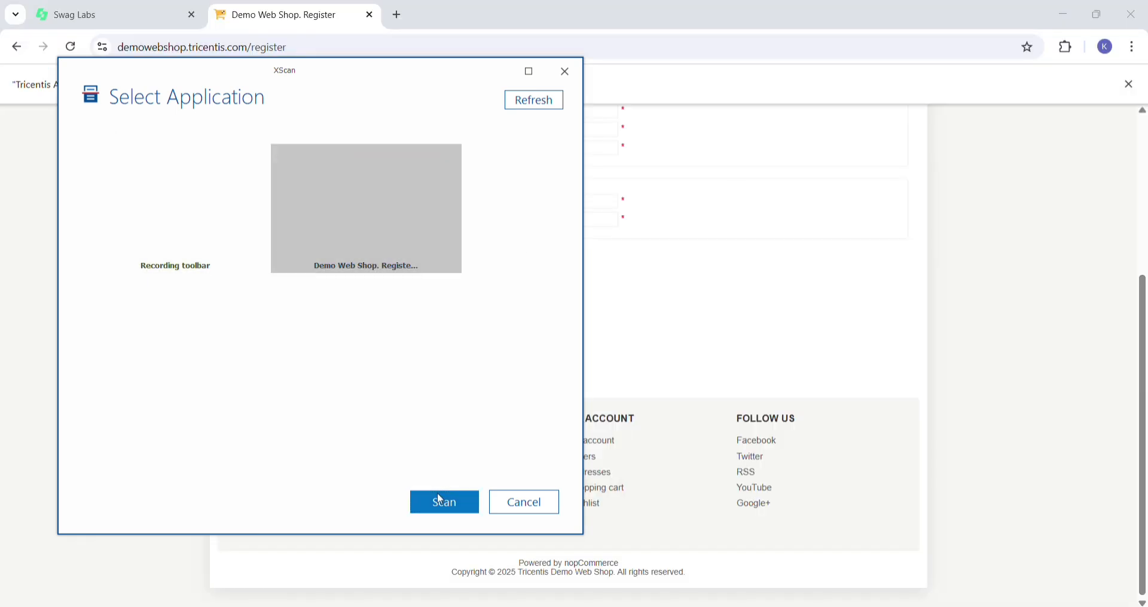
- Add the Female option, First name, Last name, Email, Password and Confirm password fields, and the form's Register button to the scan
{"action": "scroll", "coordinate": [390, 316], "scroll_direction": "up", "scroll_amount": 4}
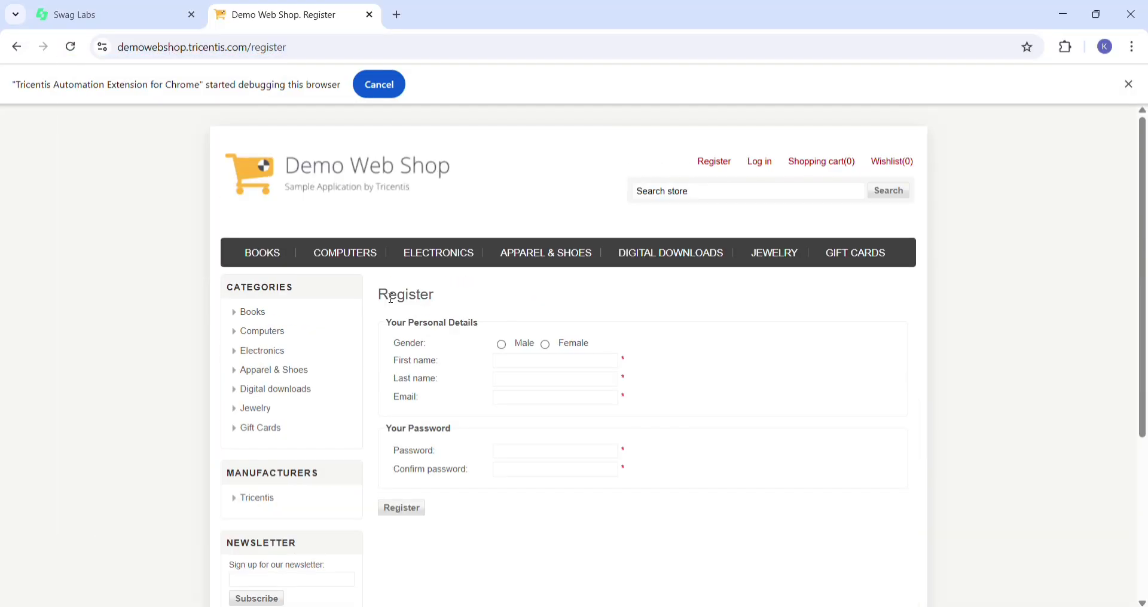
{"action": "left_click", "coordinate": [547, 346]}
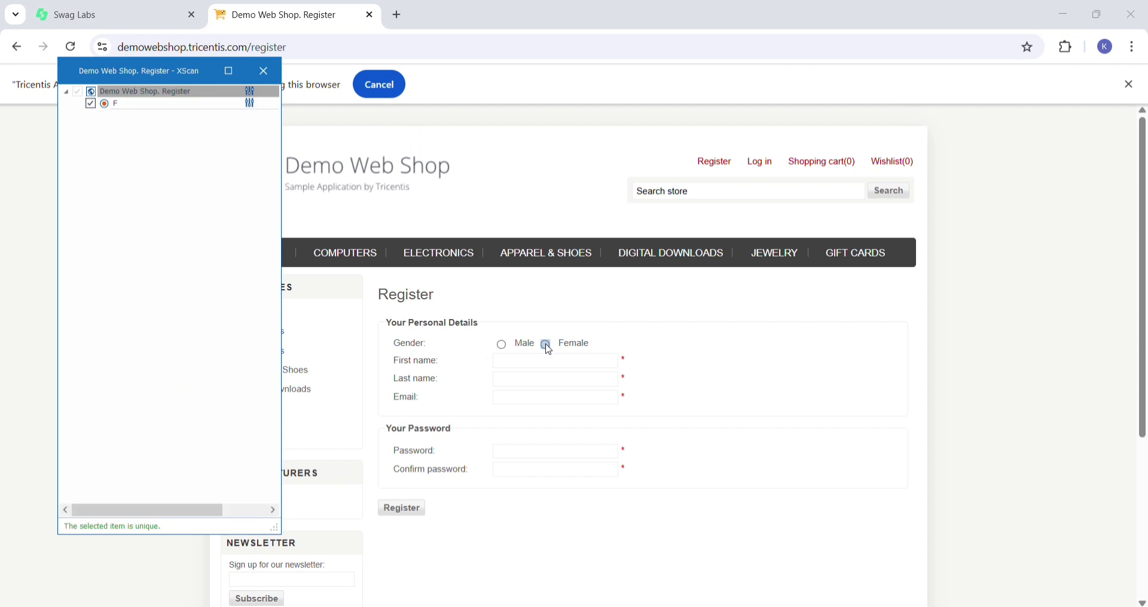
{"action": "left_click", "coordinate": [544, 366]}
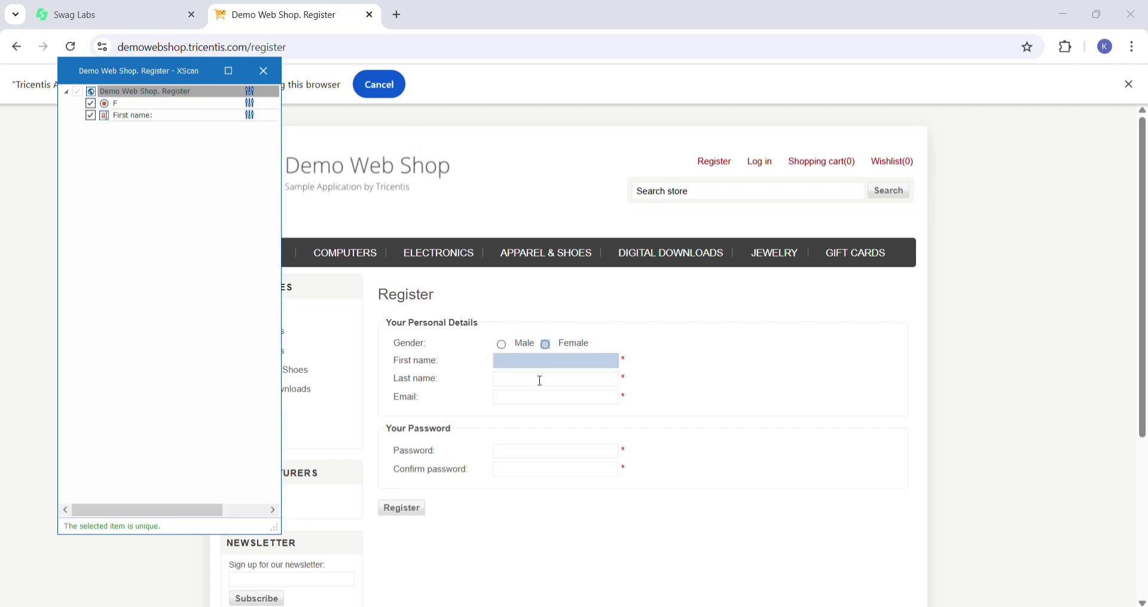
{"action": "left_click", "coordinate": [541, 386]}
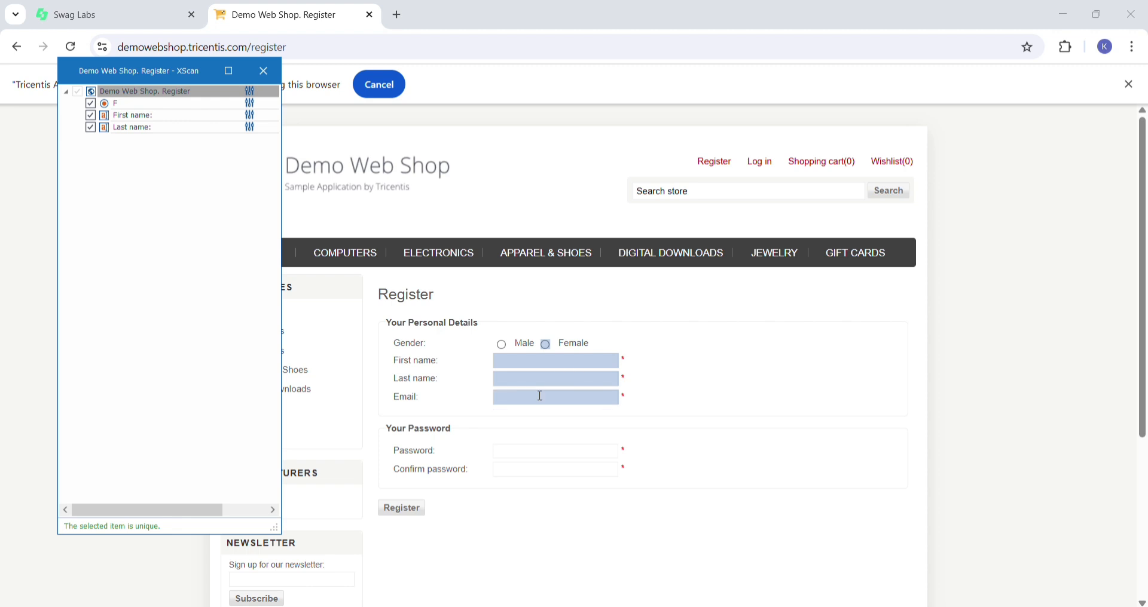
{"action": "left_click", "coordinate": [541, 399]}
{"action": "left_click", "coordinate": [541, 450]}
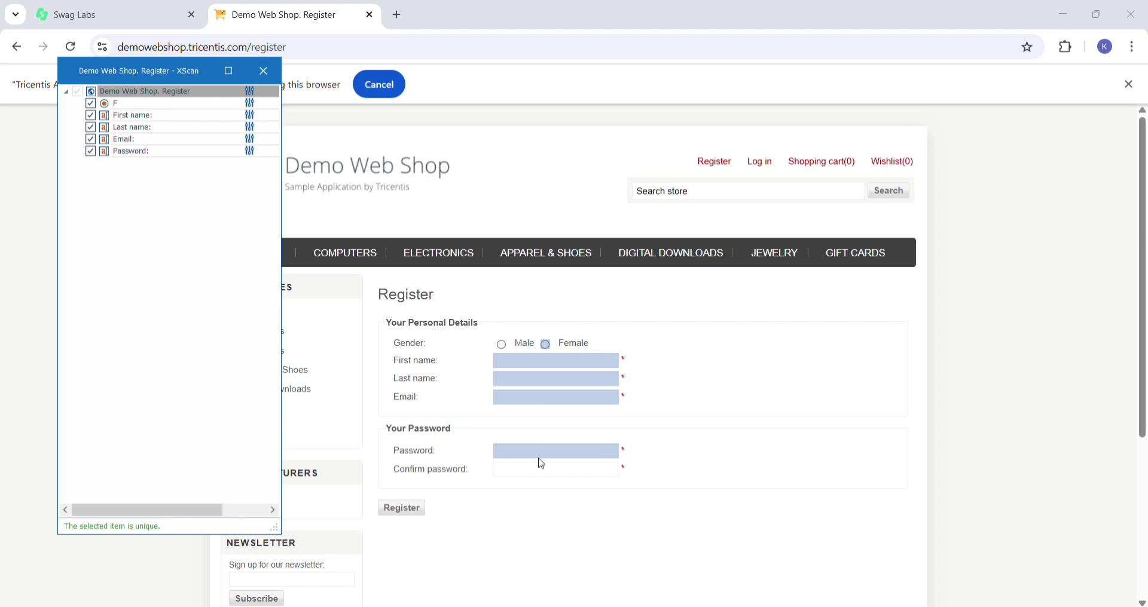
{"action": "left_click", "coordinate": [543, 473]}
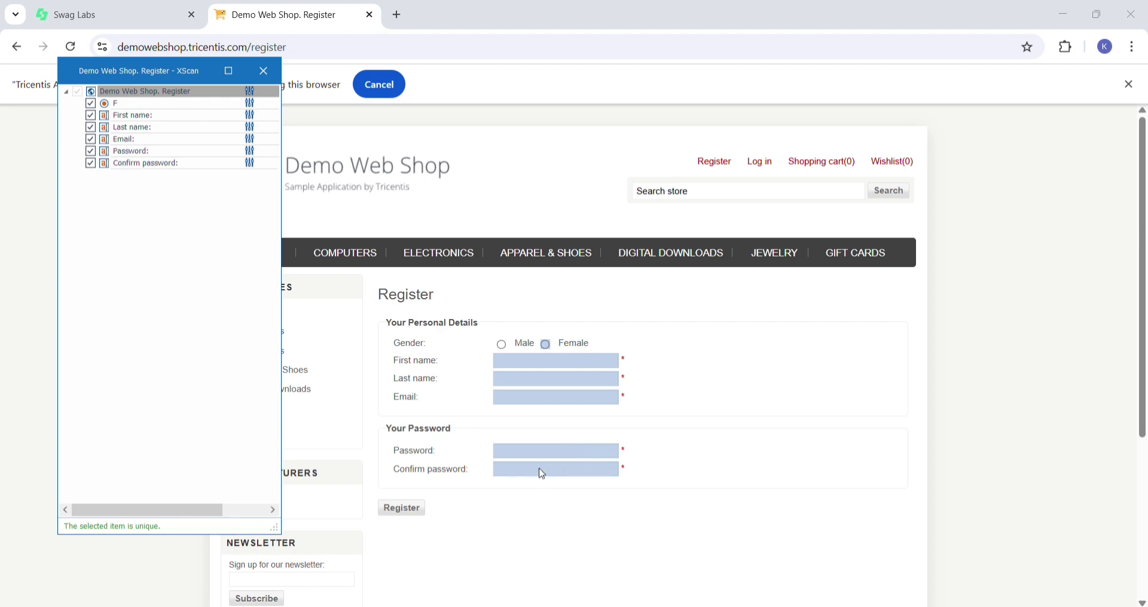
{"action": "left_click", "coordinate": [400, 509]}
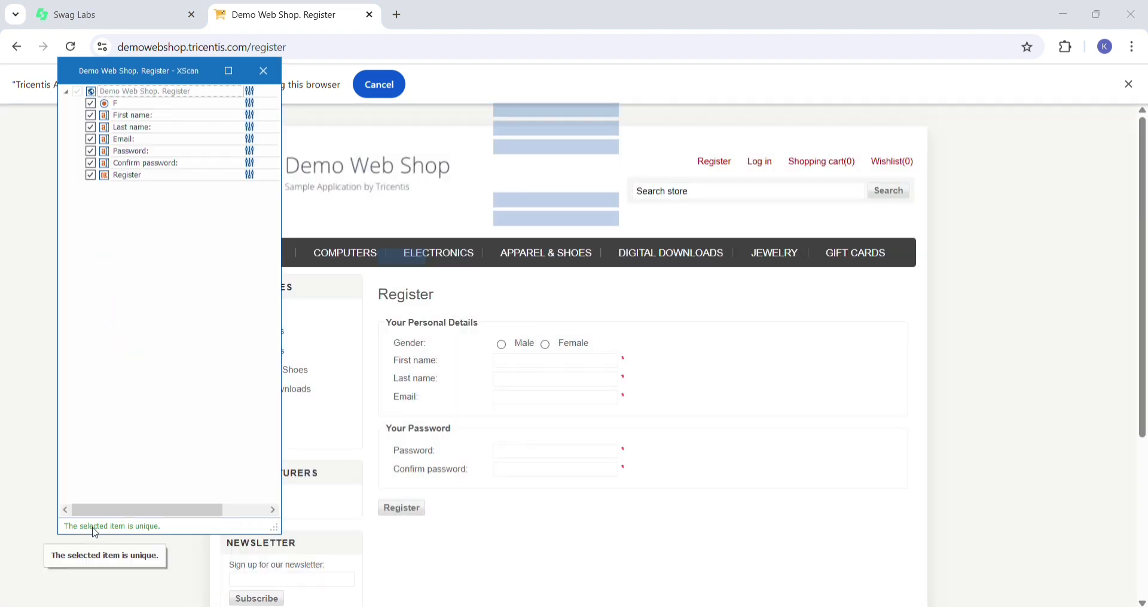
- Save the scanned Demo Web Shop Register controls as a module, finish the screen and close XScan
{"action": "left_click", "coordinate": [234, 80]}
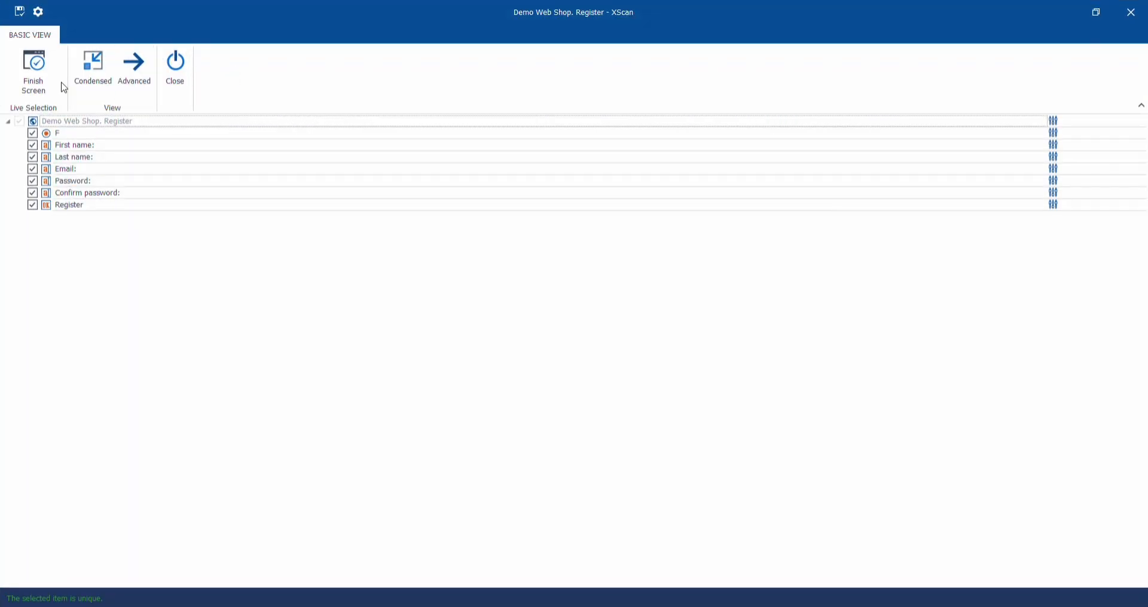
{"action": "left_click", "coordinate": [21, 14]}
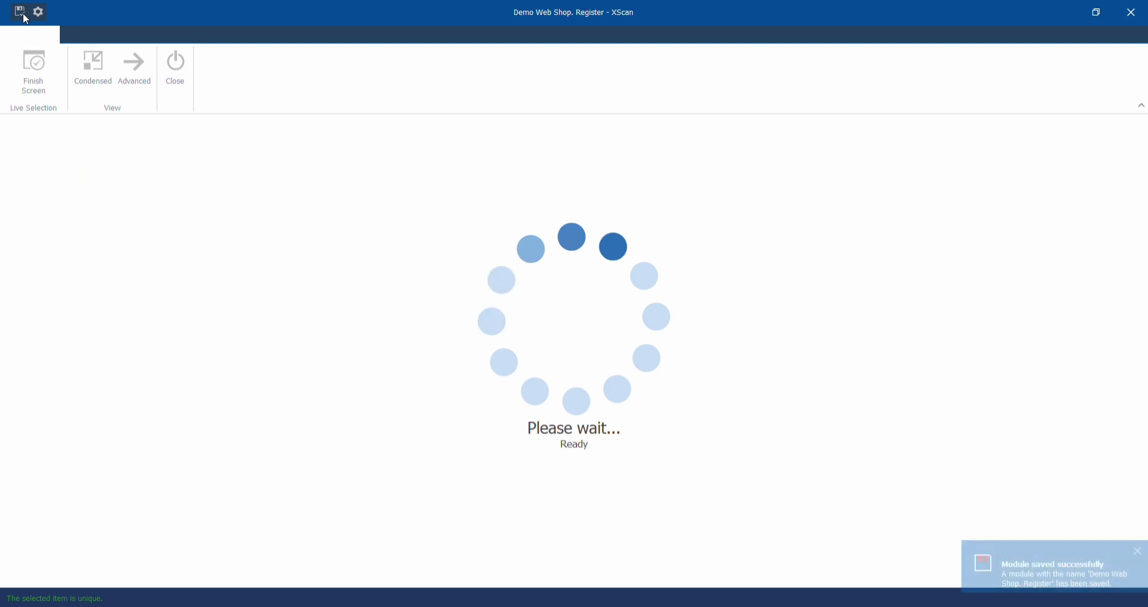
{"action": "left_click", "coordinate": [42, 78]}
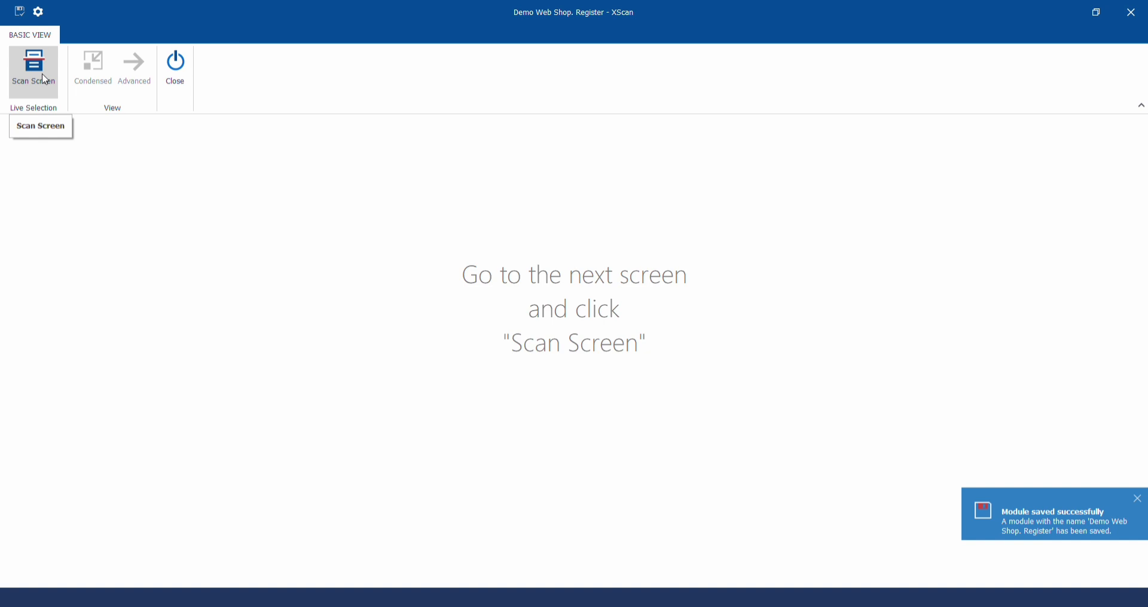
{"action": "left_click", "coordinate": [174, 93]}
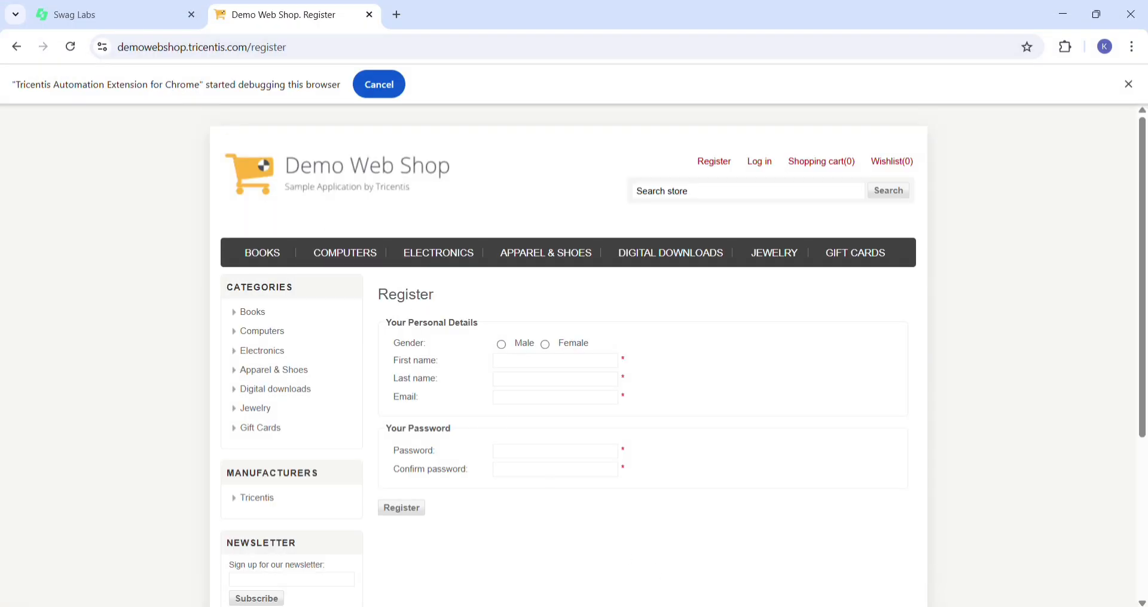
- Switch back to Tosca Commander and expand the registration folder's Demo Web Shop Register module to review its controls
{"action": "left_click", "coordinate": [708, 574]}
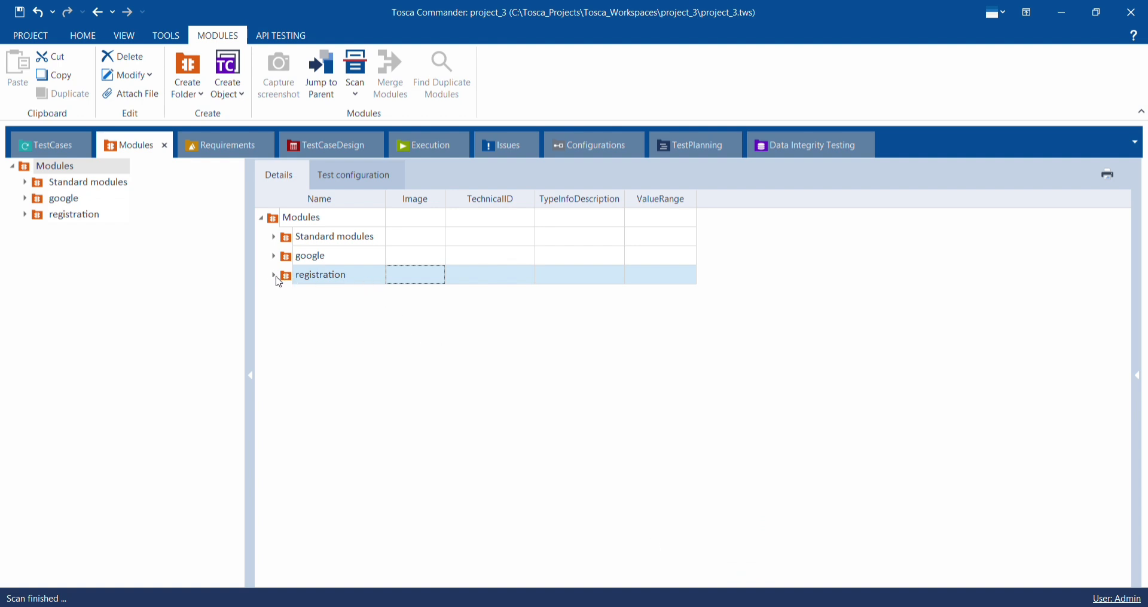
{"action": "left_click", "coordinate": [275, 276]}
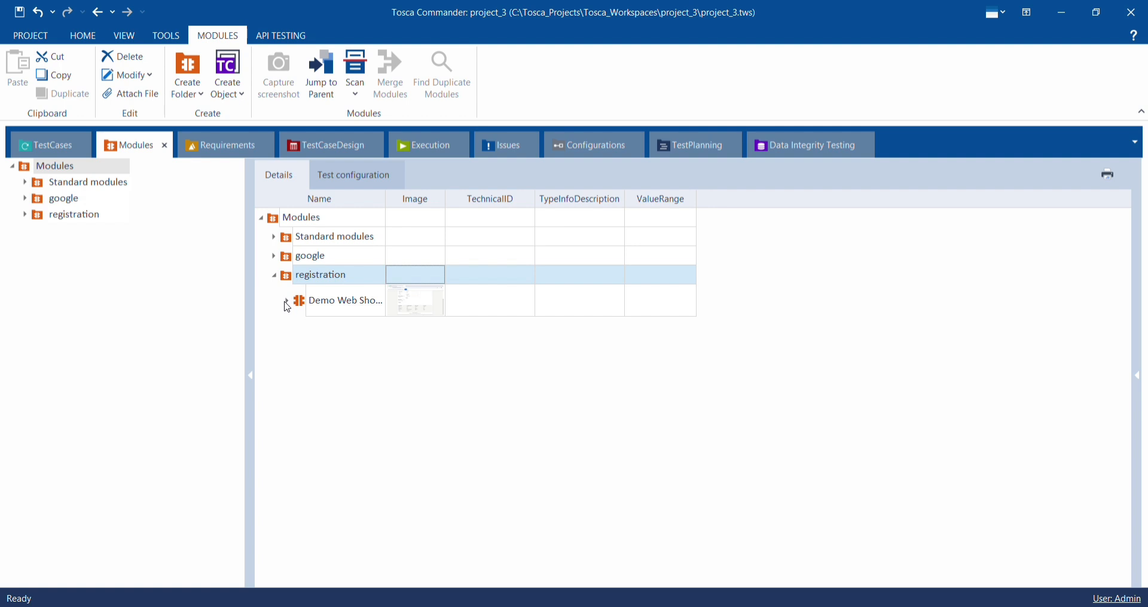
{"action": "left_click", "coordinate": [287, 304]}
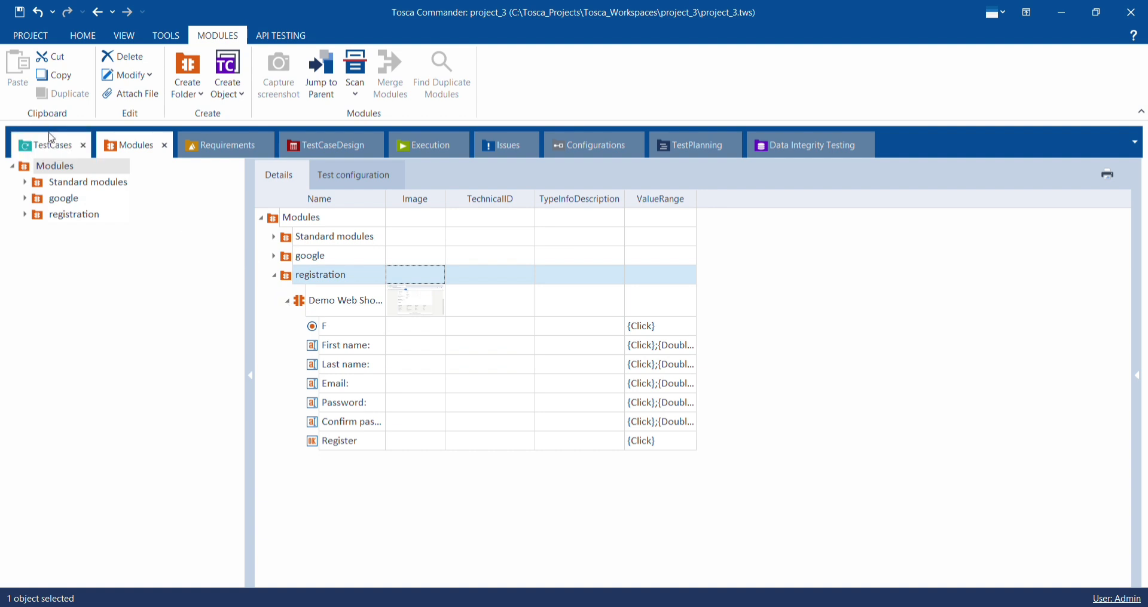
- Collapse the google test case folder and create a new TestCases folder named registration
{"action": "left_click", "coordinate": [48, 141]}
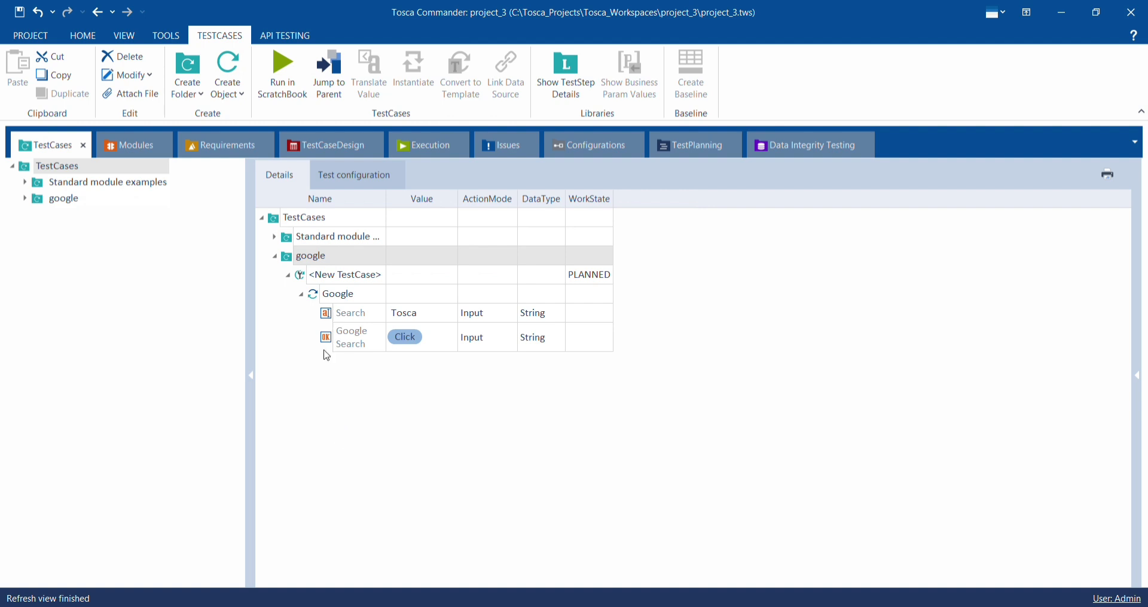
{"action": "double_click", "coordinate": [284, 263]}
{"action": "right_click", "coordinate": [294, 292]}
{"action": "left_click", "coordinate": [306, 269]}
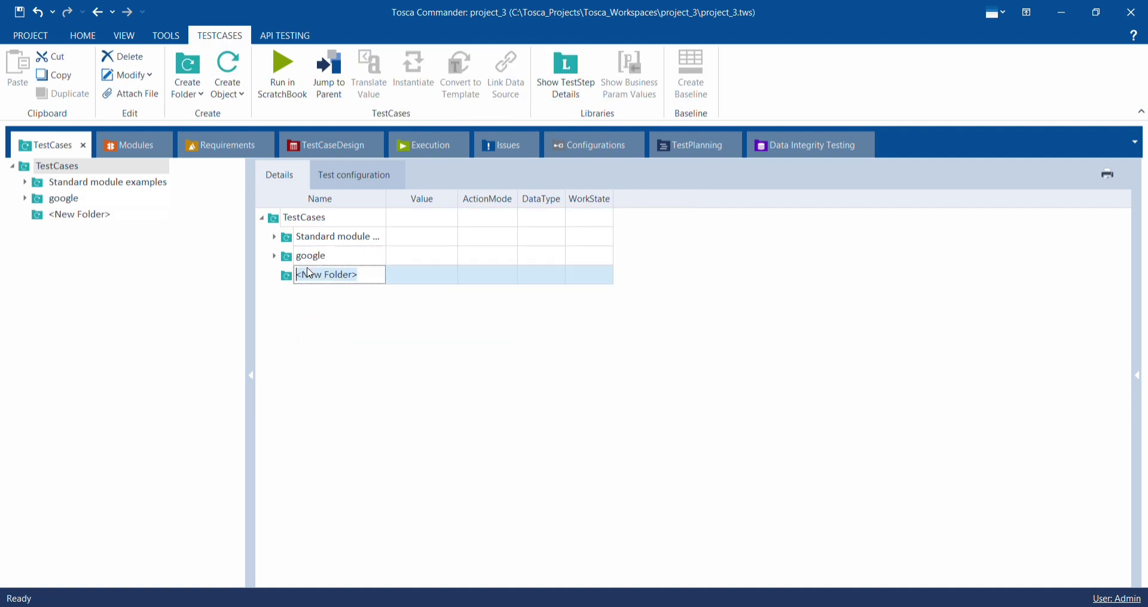
{"action": "type", "text": "registration"}
{"action": "key", "text": "Return"}
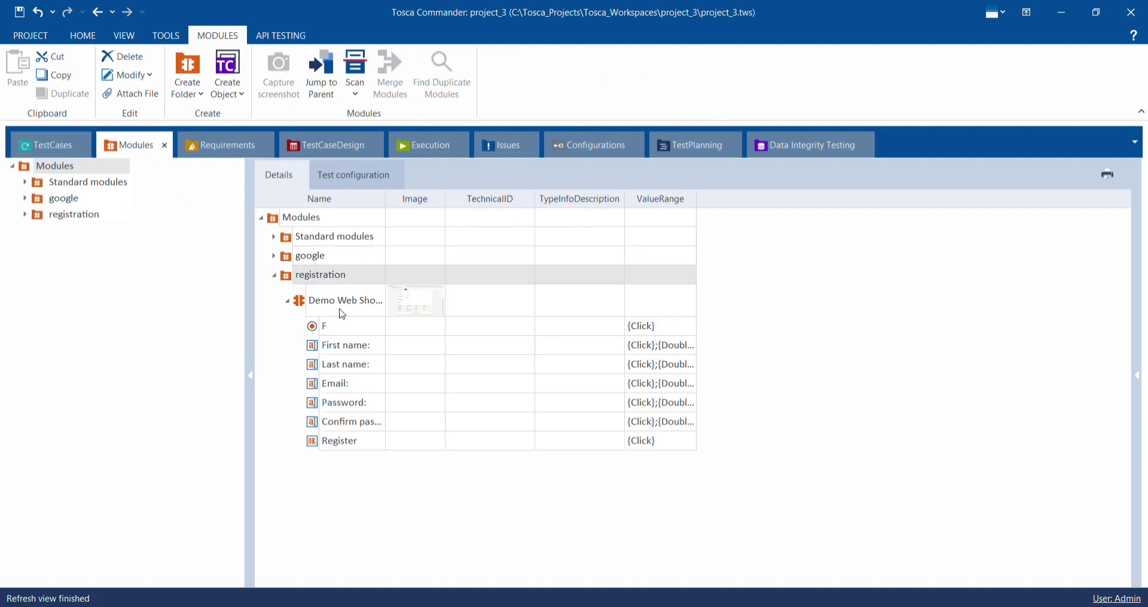
- Add the Demo Web Shop Register module to the registration TestCases folder as a test step in a new test case
{"action": "left_click", "coordinate": [346, 308]}
{"action": "left_click", "coordinate": [345, 305]}
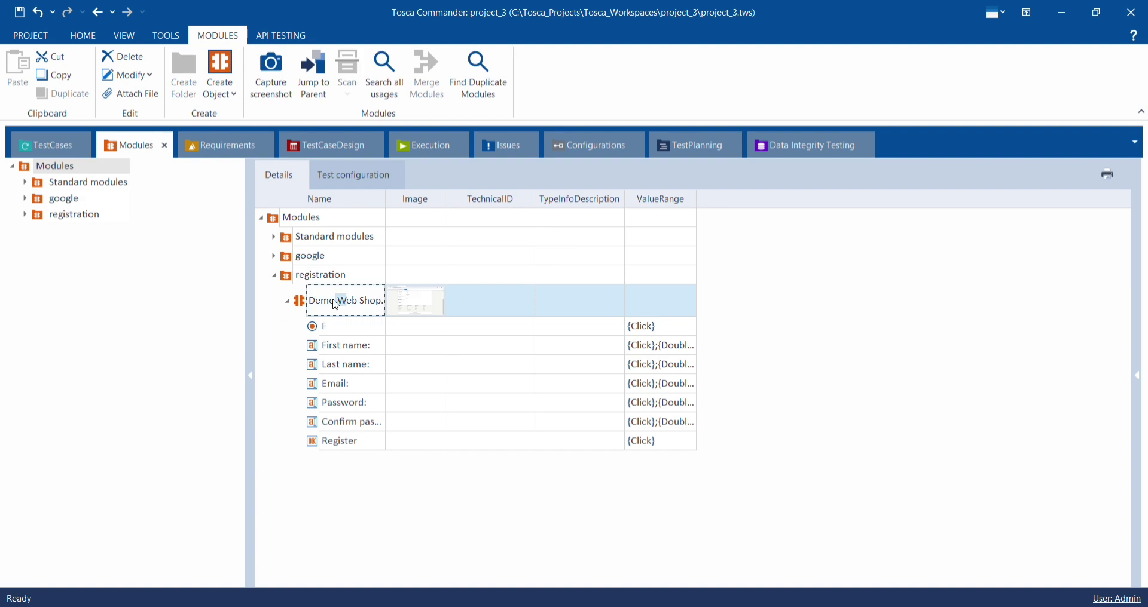
{"action": "left_click_drag", "start_coordinate": [347, 304], "coordinate": [359, 304]}
{"action": "left_click", "coordinate": [432, 309]}
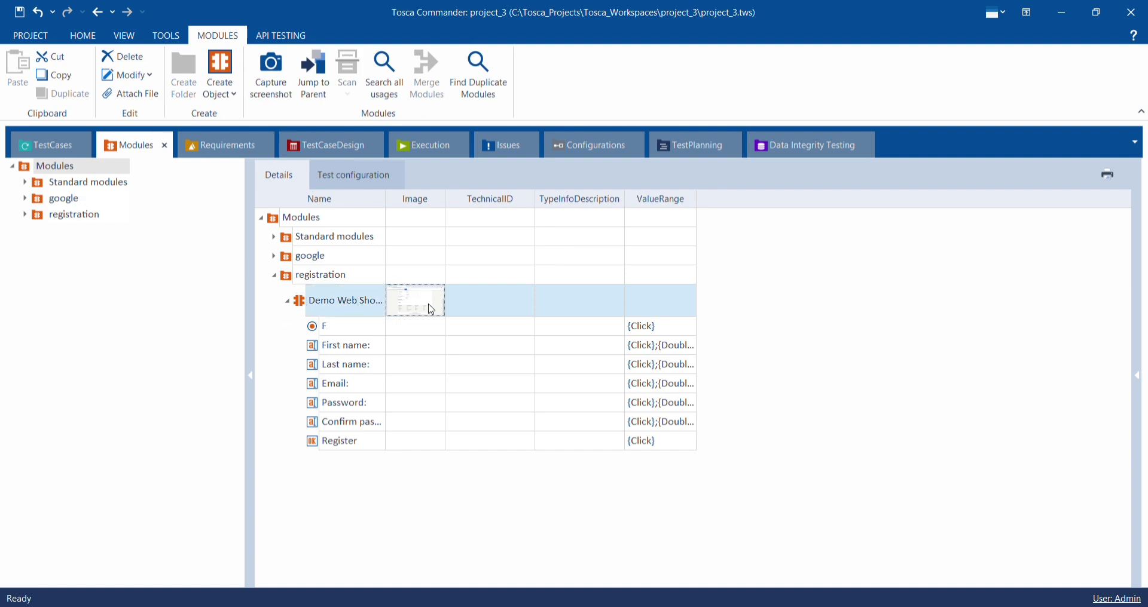
{"action": "left_click_drag", "start_coordinate": [325, 299], "coordinate": [299, 275]}
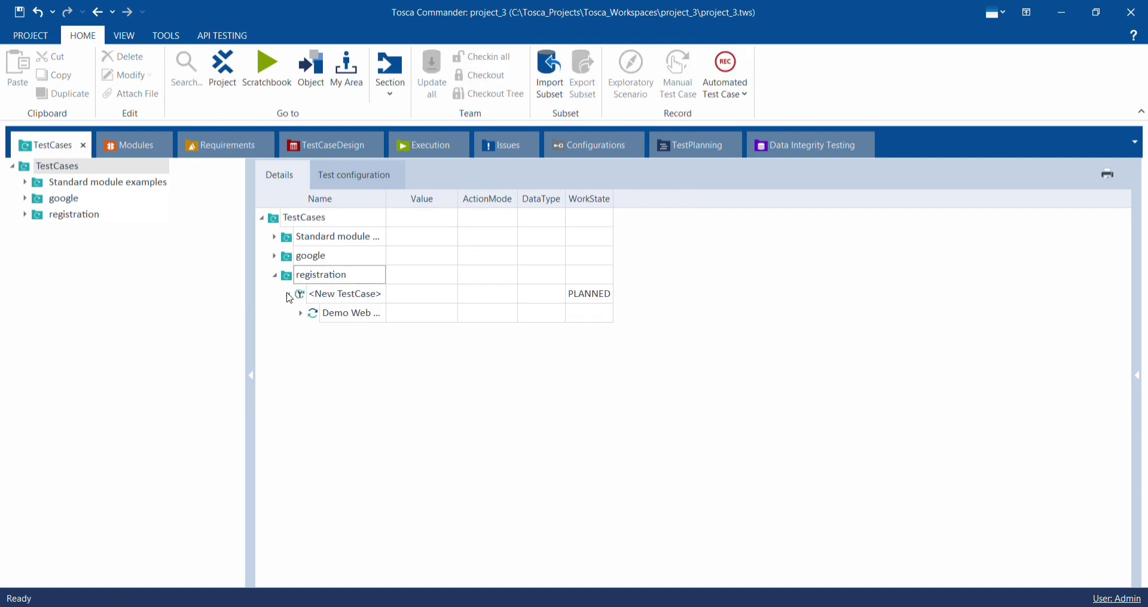
- Expand the Demo Web Shop Register test step and set the value of the F radio button to Click
{"action": "left_click", "coordinate": [302, 314]}
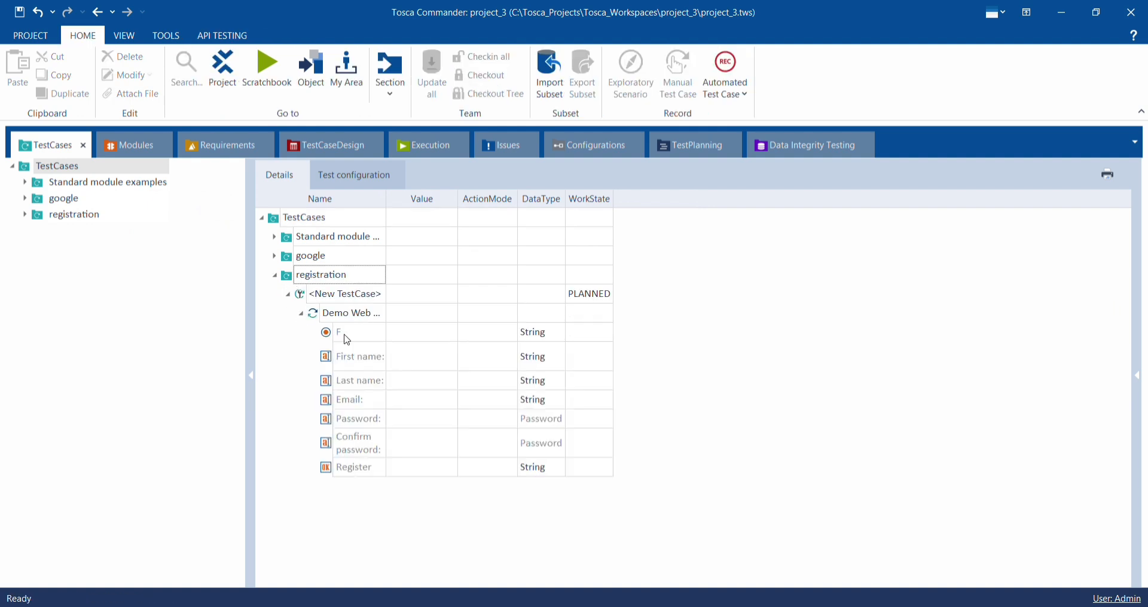
{"action": "left_click", "coordinate": [412, 334]}
{"action": "left_click", "coordinate": [412, 334]}
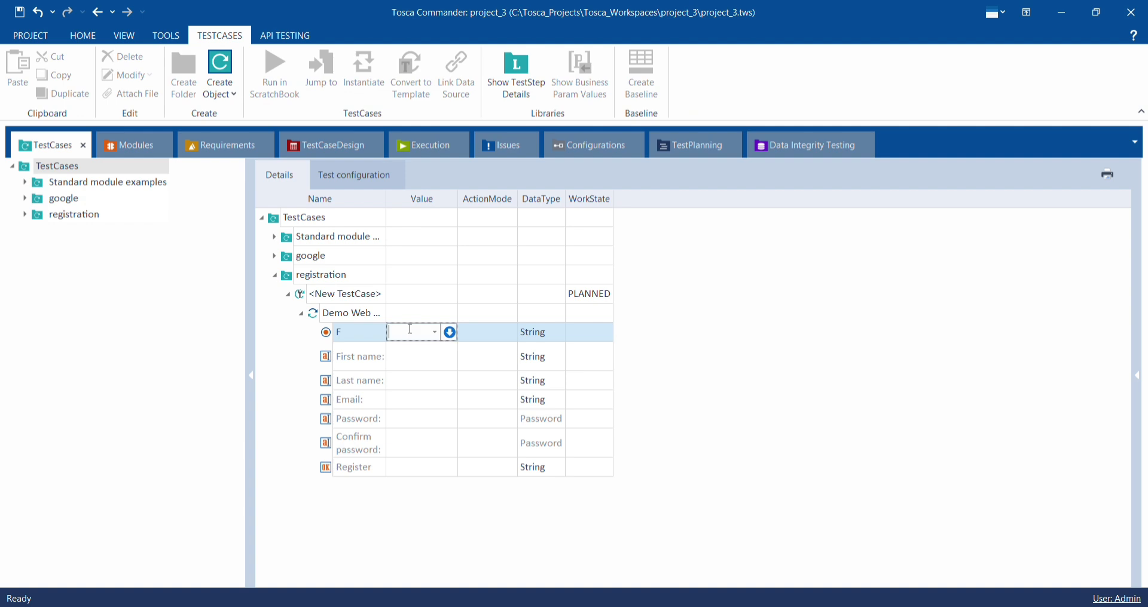
{"action": "left_click", "coordinate": [435, 332]}
{"action": "left_click", "coordinate": [436, 351]}
- Enter the registrant's first name and last name as the First name and Last name test step values
{"action": "left_click", "coordinate": [413, 362]}
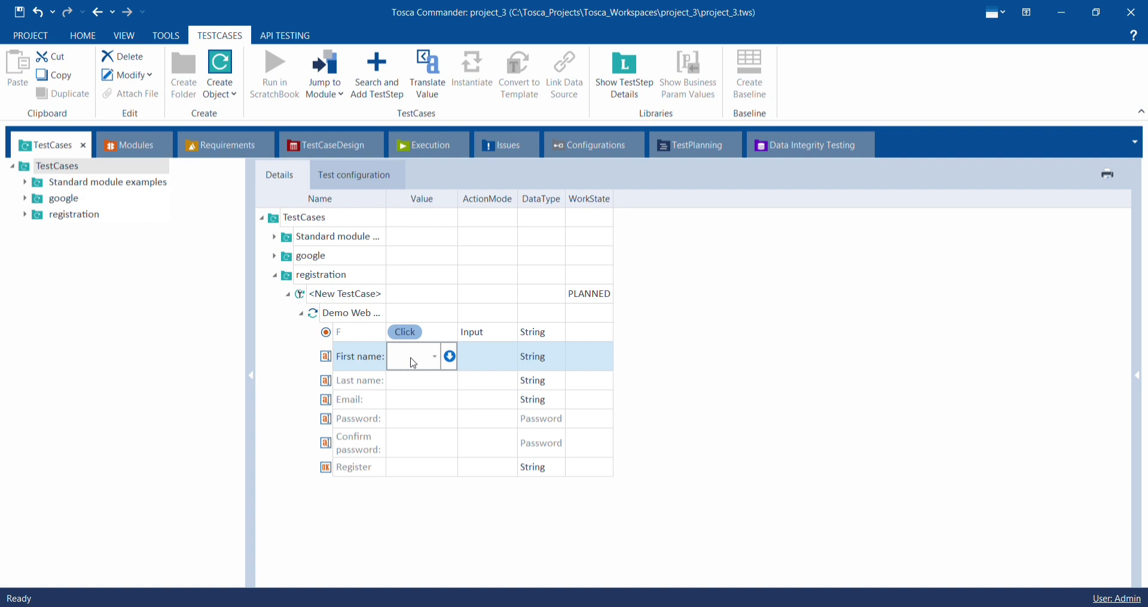
{"action": "key", "text": "BackSpace"}
{"action": "key", "text": "BackSpace"}
{"action": "key", "text": "BackSpace"}
{"action": "key", "text": "BackSpace"}
{"action": "key", "text": "BackSpace"}
{"action": "key", "text": "BackSpace"}
{"action": "key", "text": "BackSpace"}
{"action": "key", "text": "BackSpace"}
{"action": "key", "text": "BackSpace"}
{"action": "key", "text": "BackSpace"}
{"action": "left_click", "coordinate": [410, 382]}
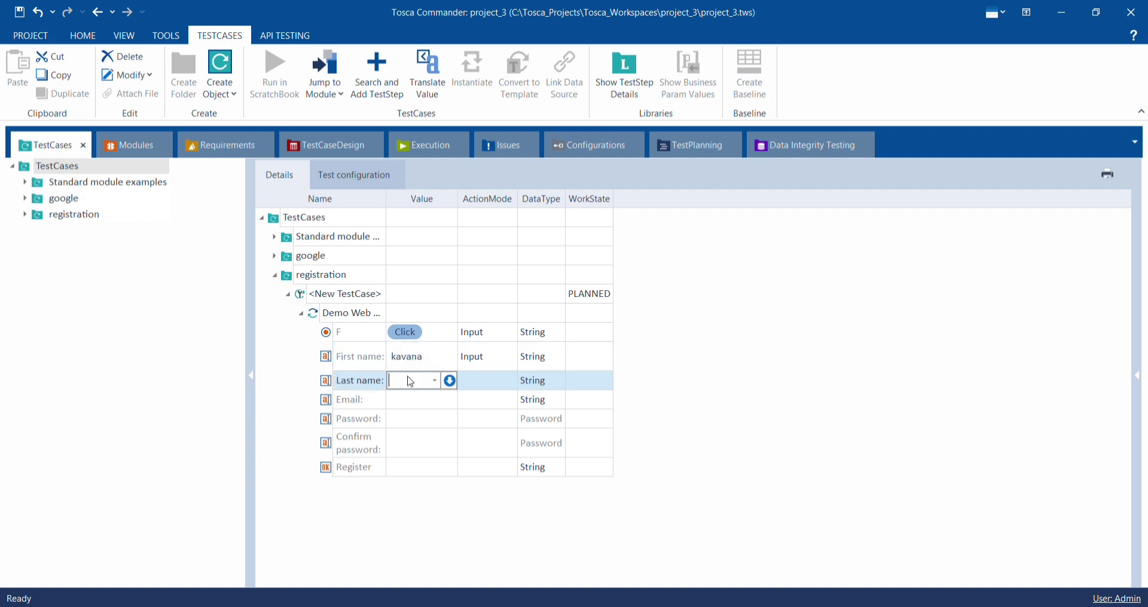
{"action": "type", "text": "B"}
- Fill in the registrant's e-mail address as the Email test step value
{"action": "left_click", "coordinate": [411, 410]}
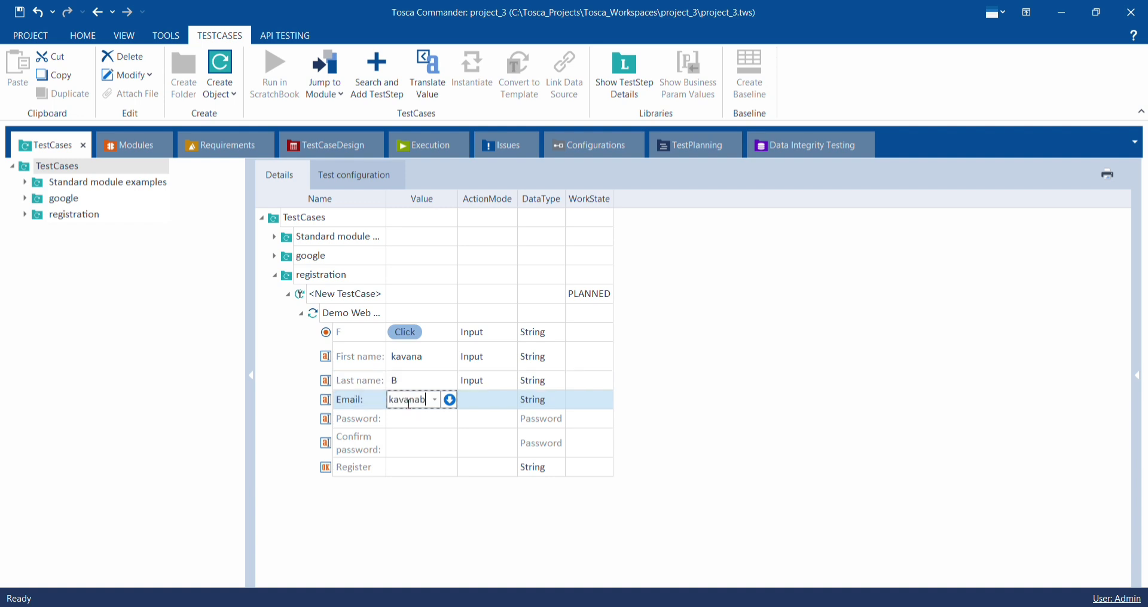
- Enter the account password as the value of both the Password and Confirm password fields
{"action": "left_click", "coordinate": [415, 424]}
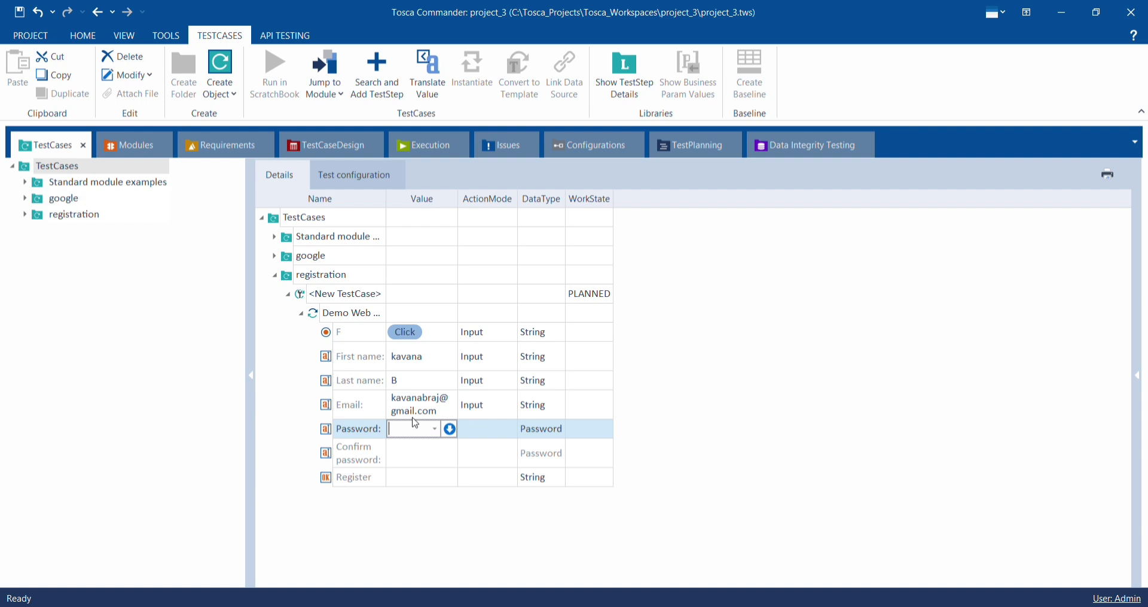
{"action": "left_click", "coordinate": [424, 452]}
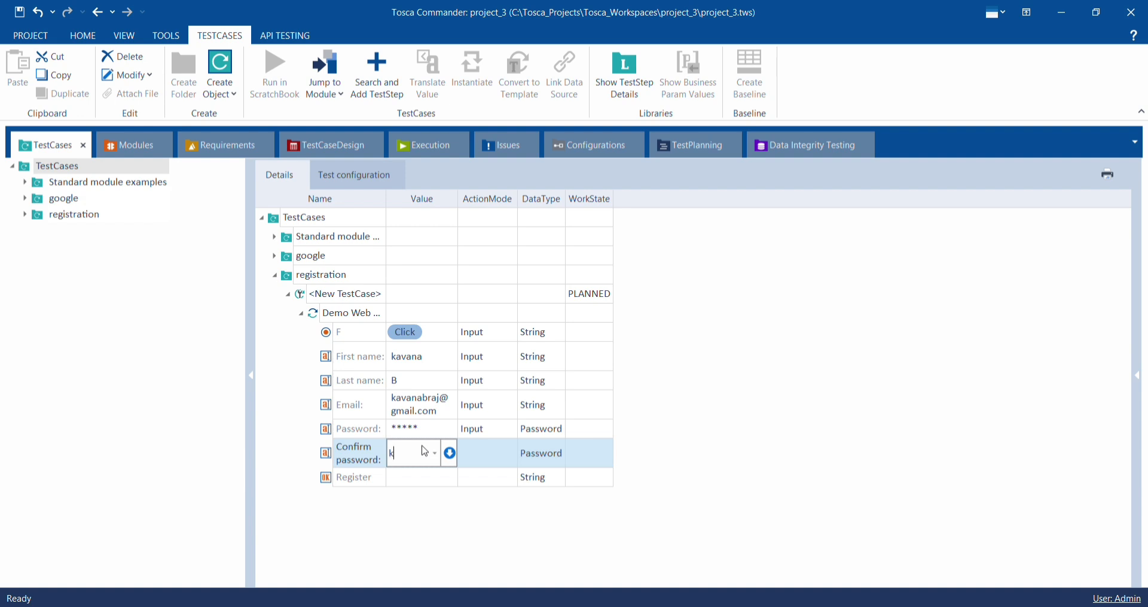
- Set the value of the Register button in the registration test step to Click
{"action": "left_click", "coordinate": [421, 480]}
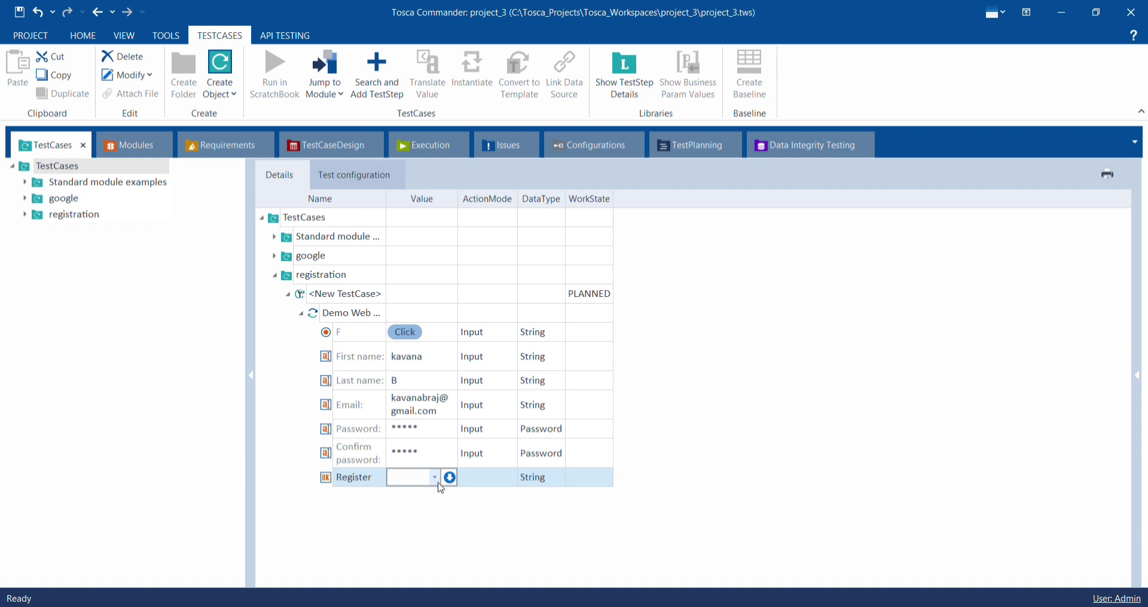
{"action": "left_click", "coordinate": [435, 479]}
{"action": "left_click", "coordinate": [424, 501]}
- Run the registration test case folder in ScratchBook so it fills in and submits the Demo Web Shop registration form
{"action": "left_click", "coordinate": [397, 277]}
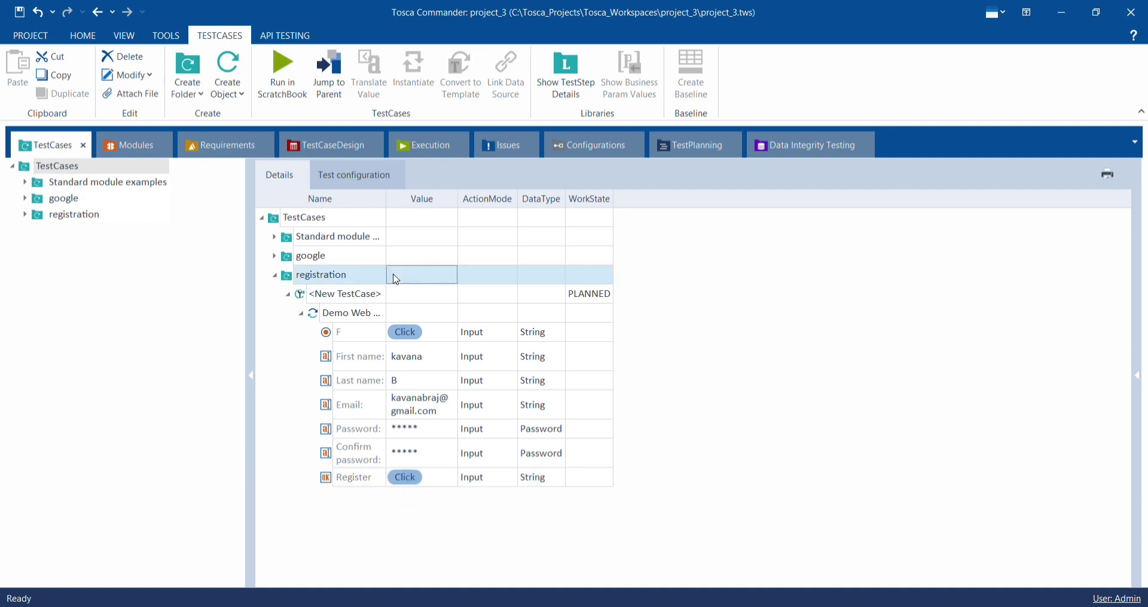
{"action": "right_click", "coordinate": [396, 278]}
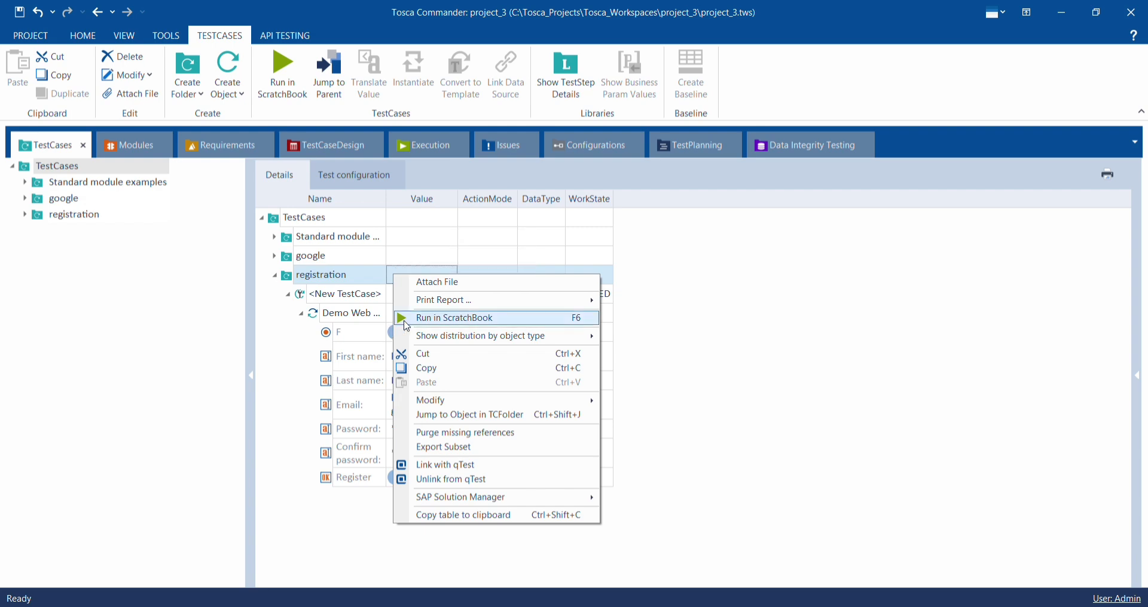
{"action": "left_click", "coordinate": [404, 319]}
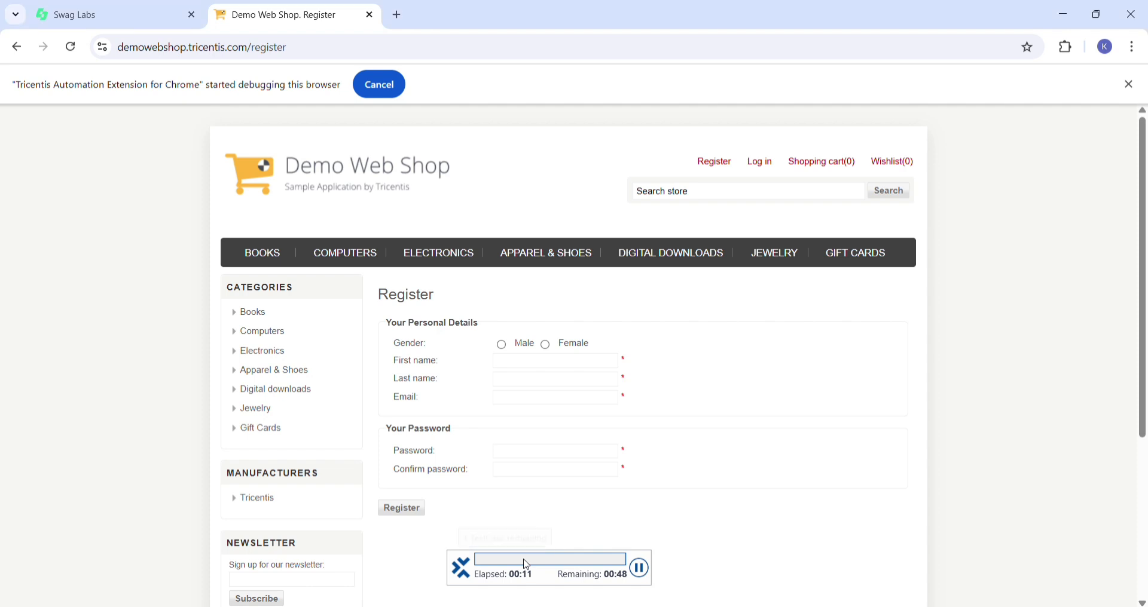
{"action": "left_click", "coordinate": [546, 347]}
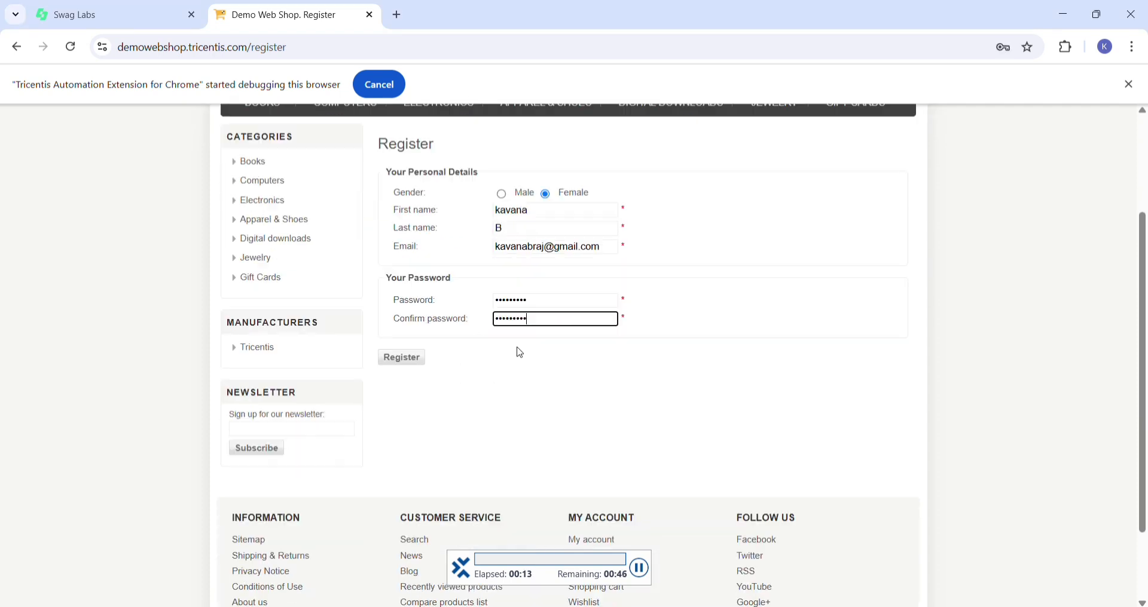
{"action": "left_click", "coordinate": [401, 359]}
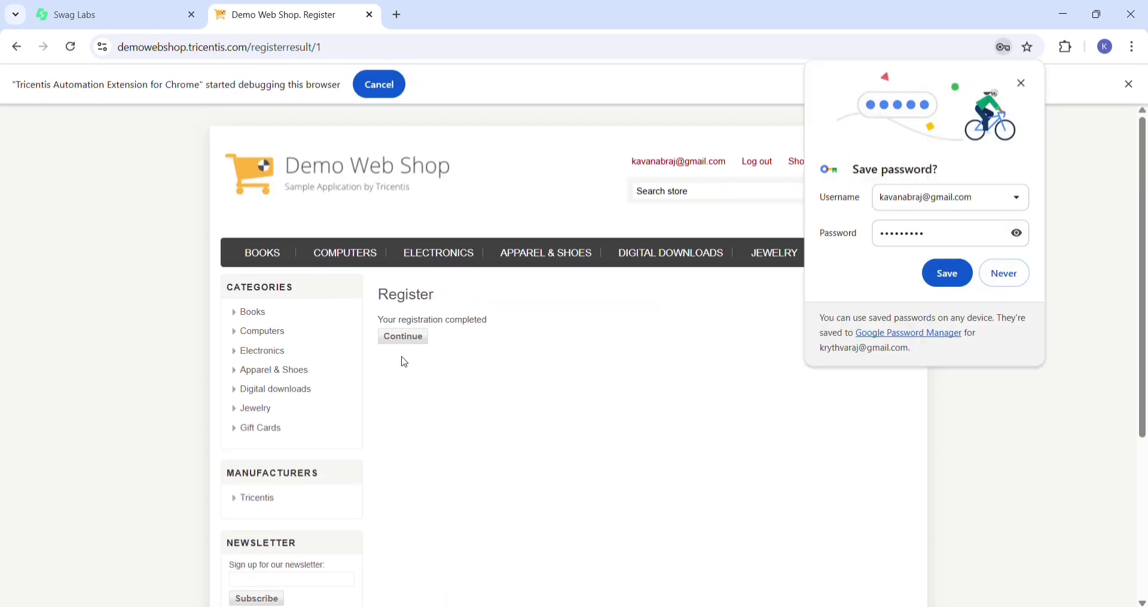
- Dismiss the browser's save password prompt and look over the Demo Web Shop registration result page
{"action": "left_click", "coordinate": [995, 284]}
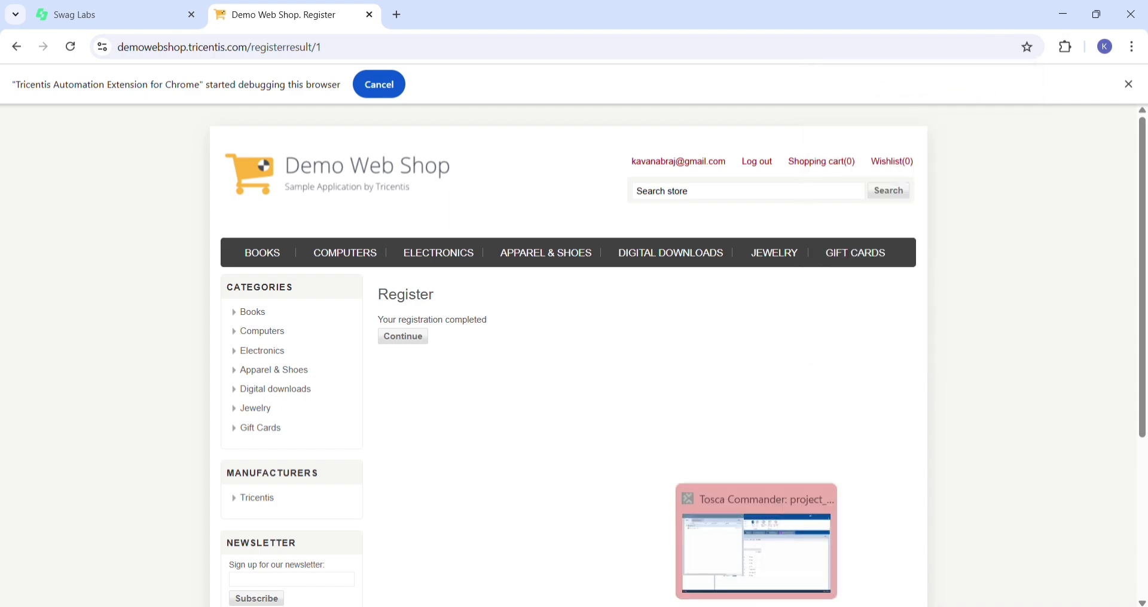
{"action": "scroll", "coordinate": [466, 380], "scroll_direction": "down", "scroll_amount": 5}
{"action": "scroll", "coordinate": [464, 379], "scroll_direction": "up", "scroll_amount": 5}
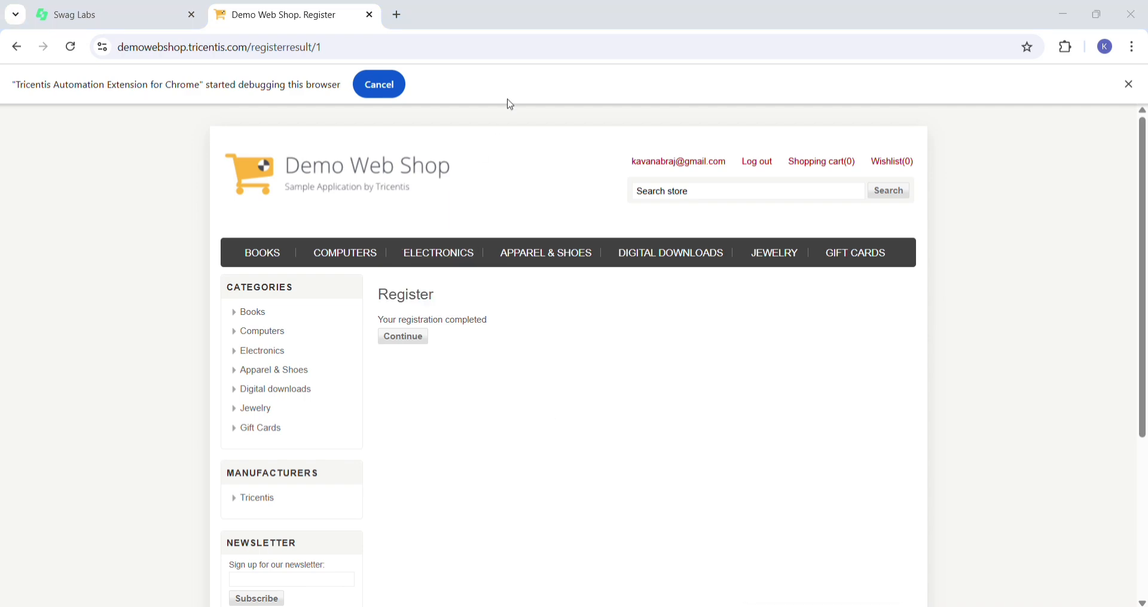
- Switch back to Tosca Commander and create a new Modules folder named object
{"action": "key", "text": "alt+Tab"}
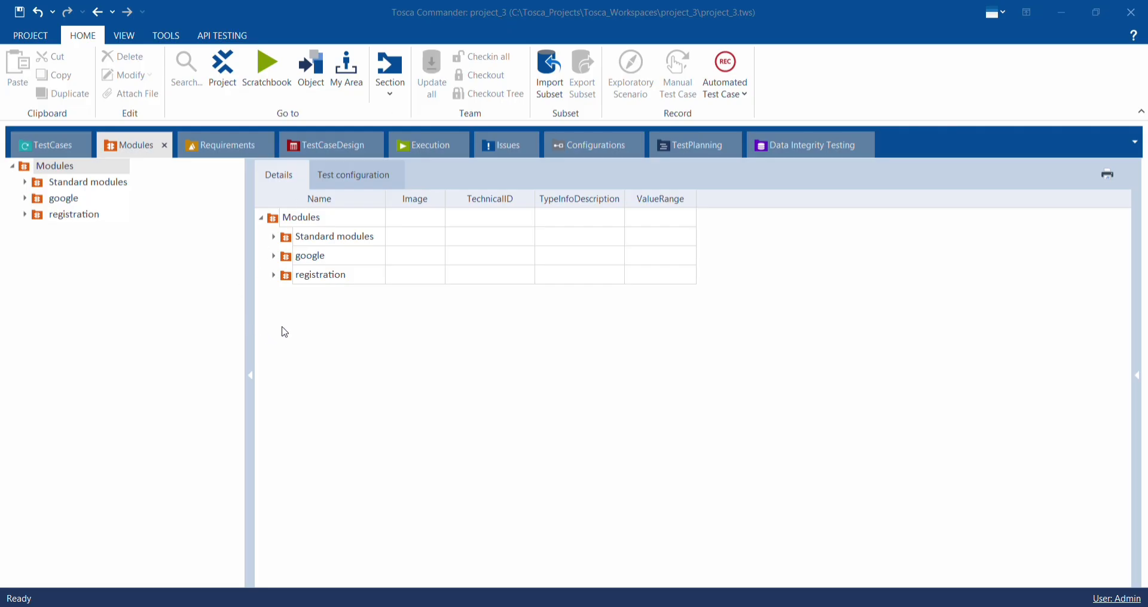
{"action": "right_click", "coordinate": [302, 306]}
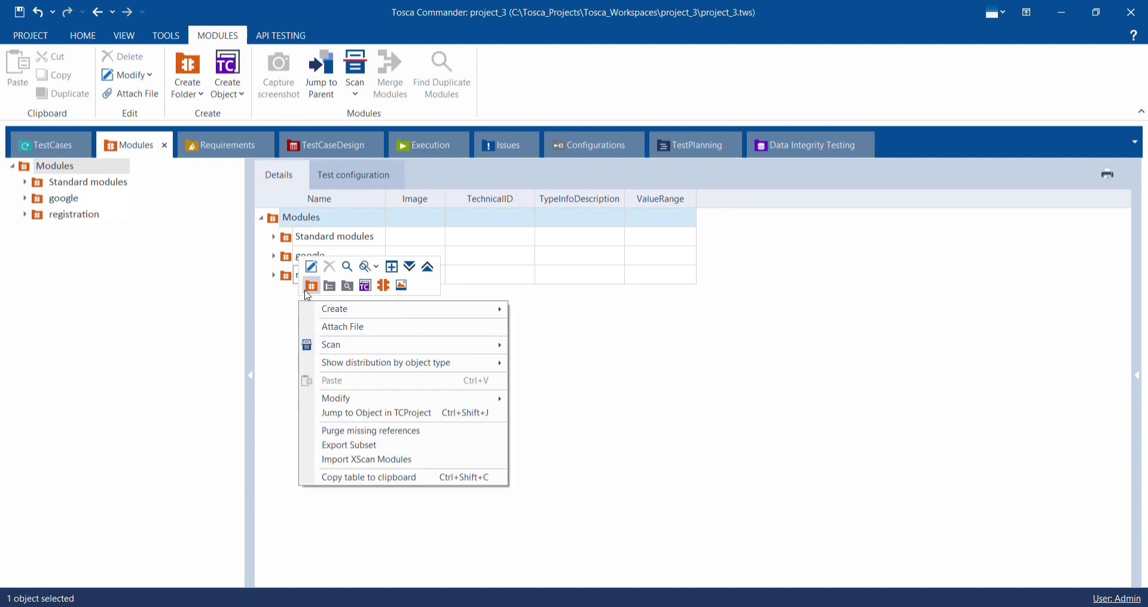
{"action": "left_click", "coordinate": [305, 290]}
{"action": "left_click", "coordinate": [308, 299]}
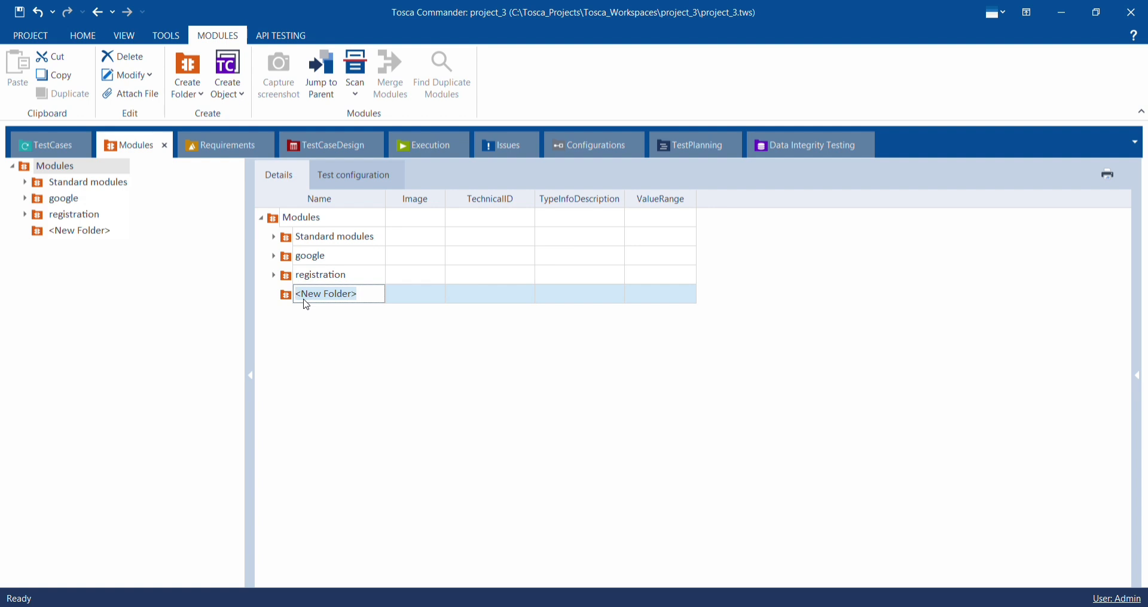
{"action": "type", "text": "object"}
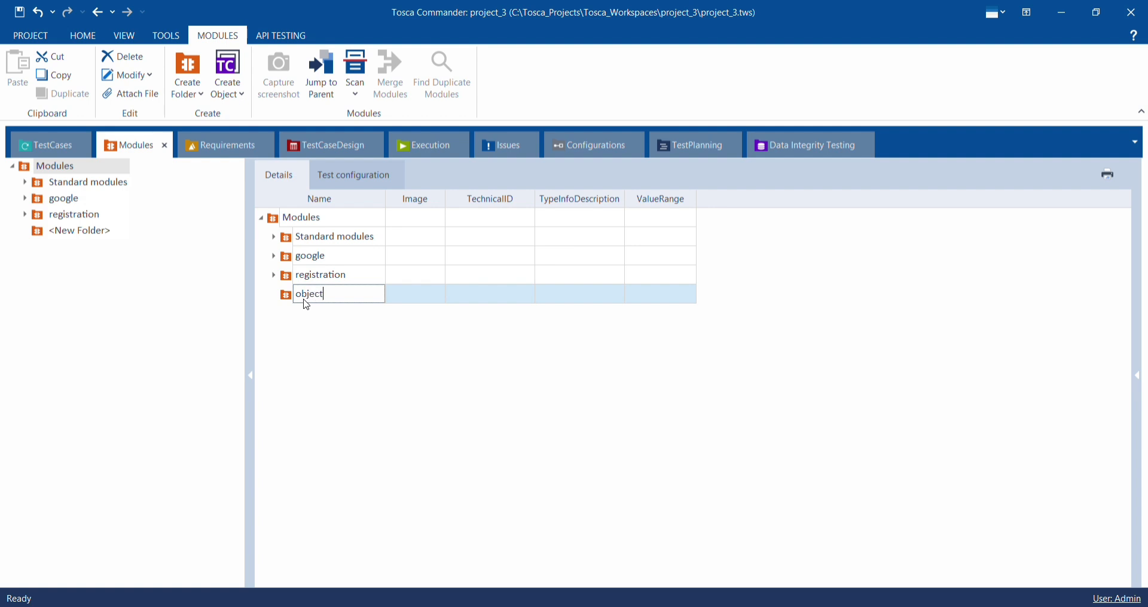
{"action": "key", "text": "Return"}
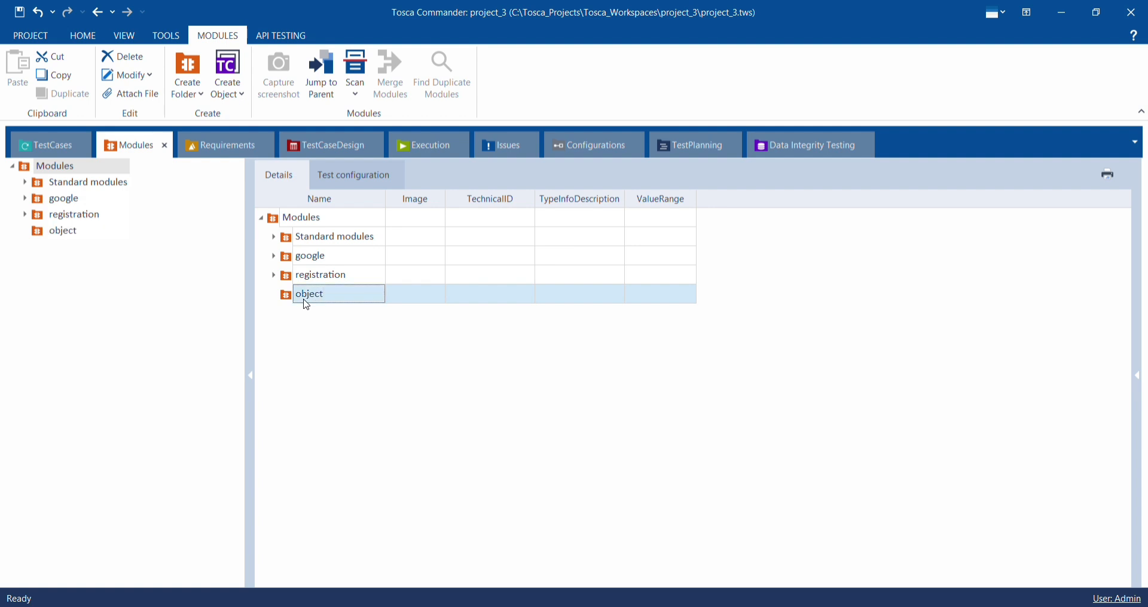
- Start an application scan from the object Modules folder on the Demo Web Shop Desktops browser page
{"action": "left_click", "coordinate": [307, 293]}
{"action": "right_click", "coordinate": [308, 293]}
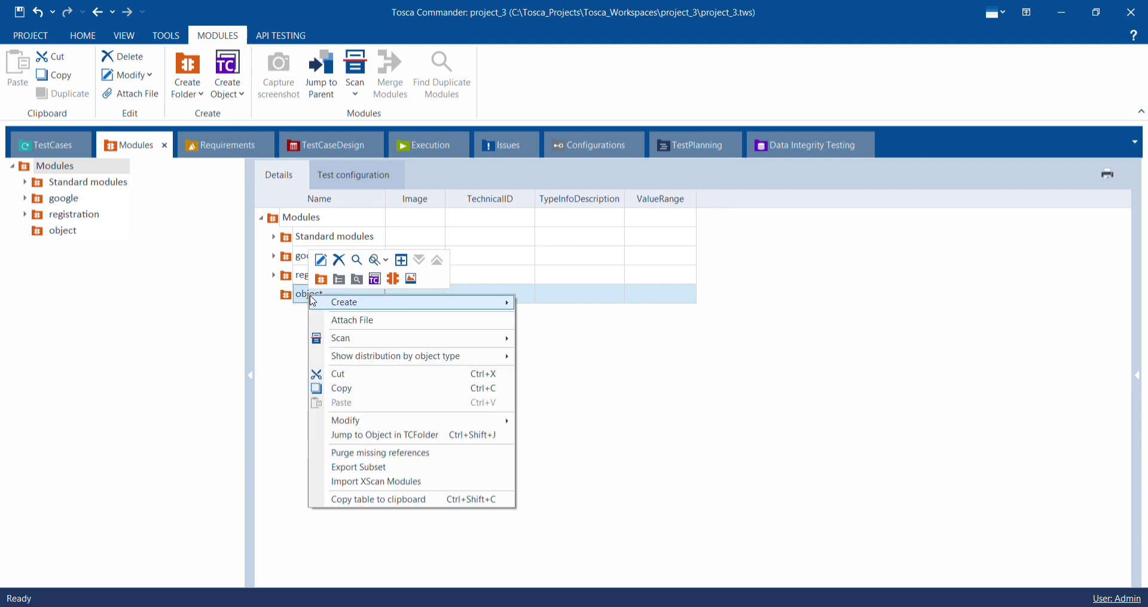
{"action": "mouse_move", "coordinate": [333, 336]}
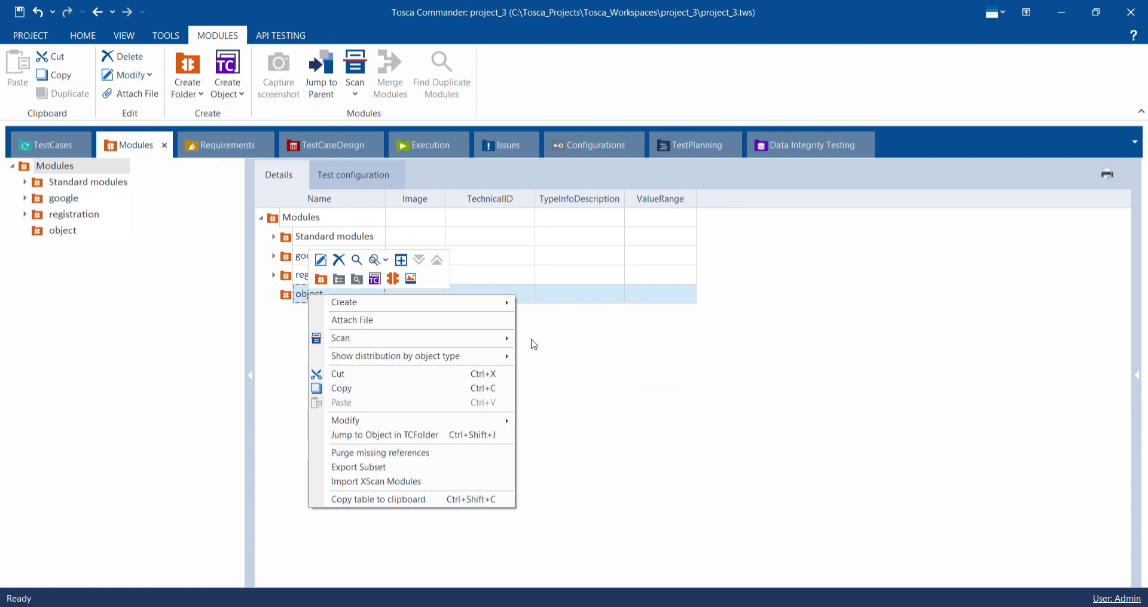
{"action": "left_click", "coordinate": [555, 341]}
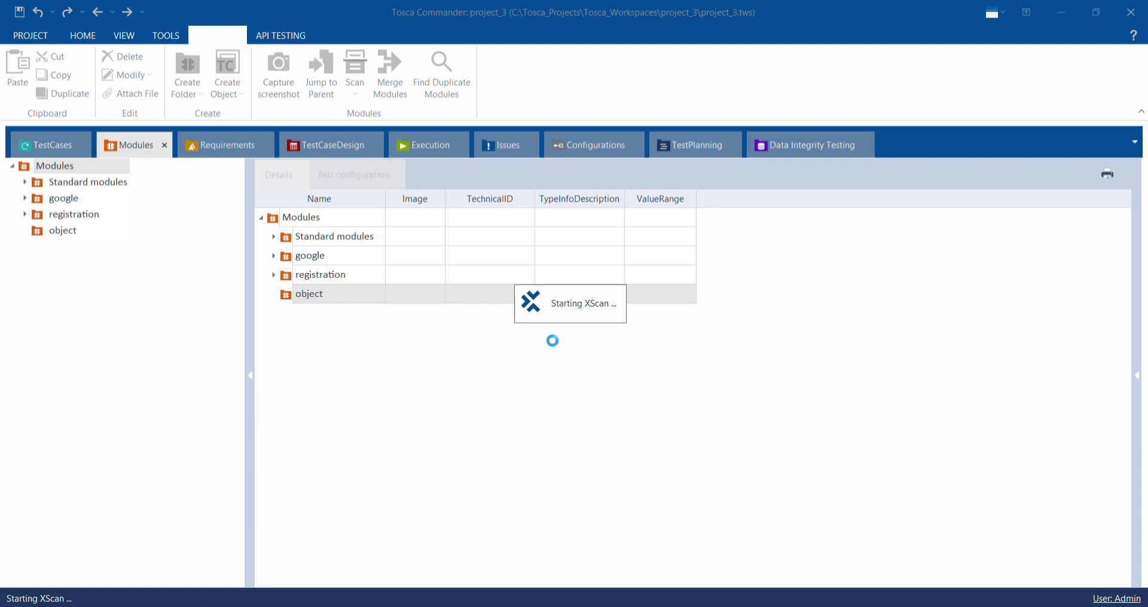
{"action": "left_click", "coordinate": [434, 262]}
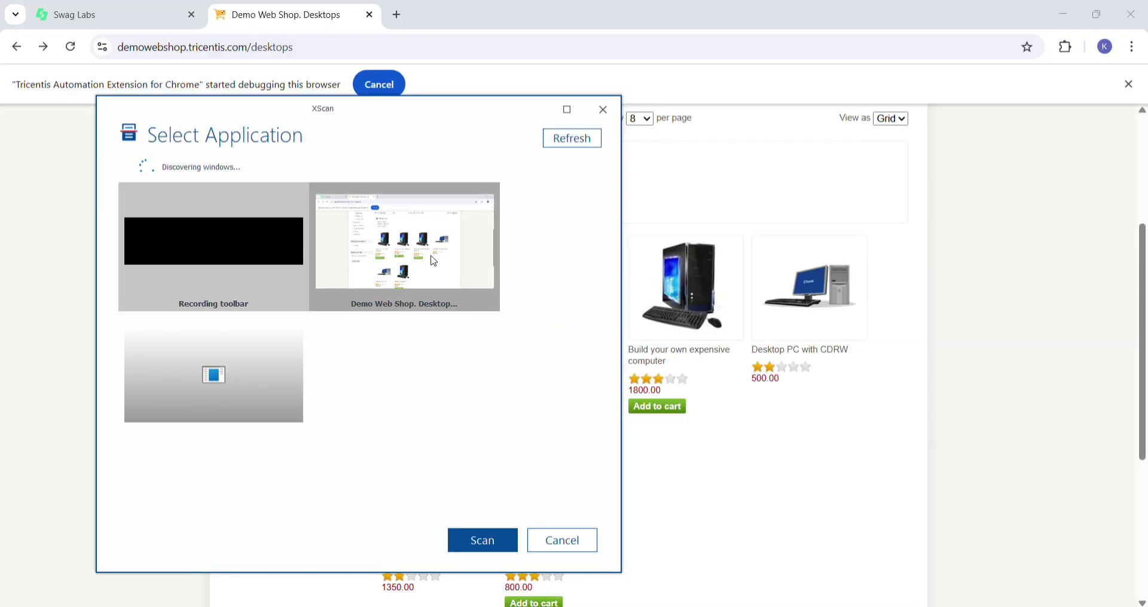
{"action": "left_click", "coordinate": [473, 544]}
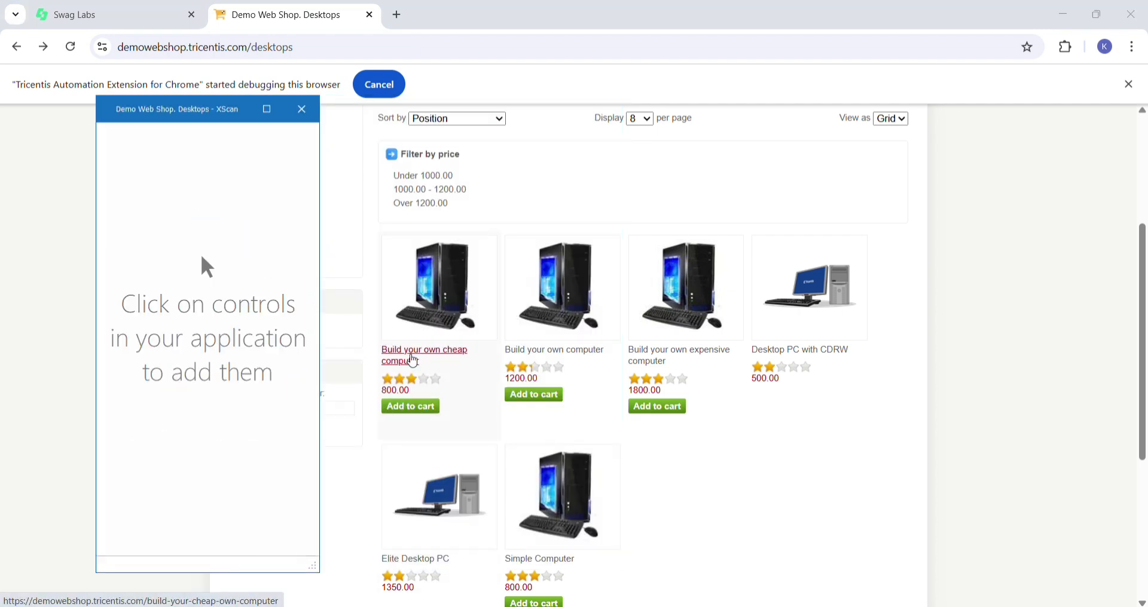
- Add the Build your own cheap computer link to the scan, save the module and close XScan
{"action": "left_click", "coordinate": [413, 361]}
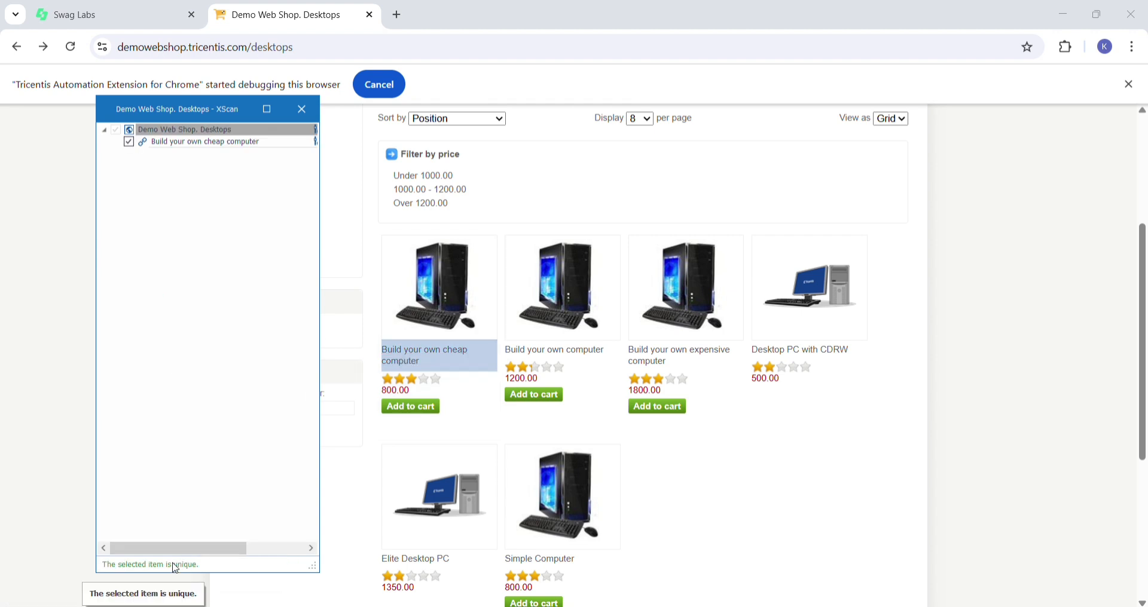
{"action": "left_click", "coordinate": [281, 120]}
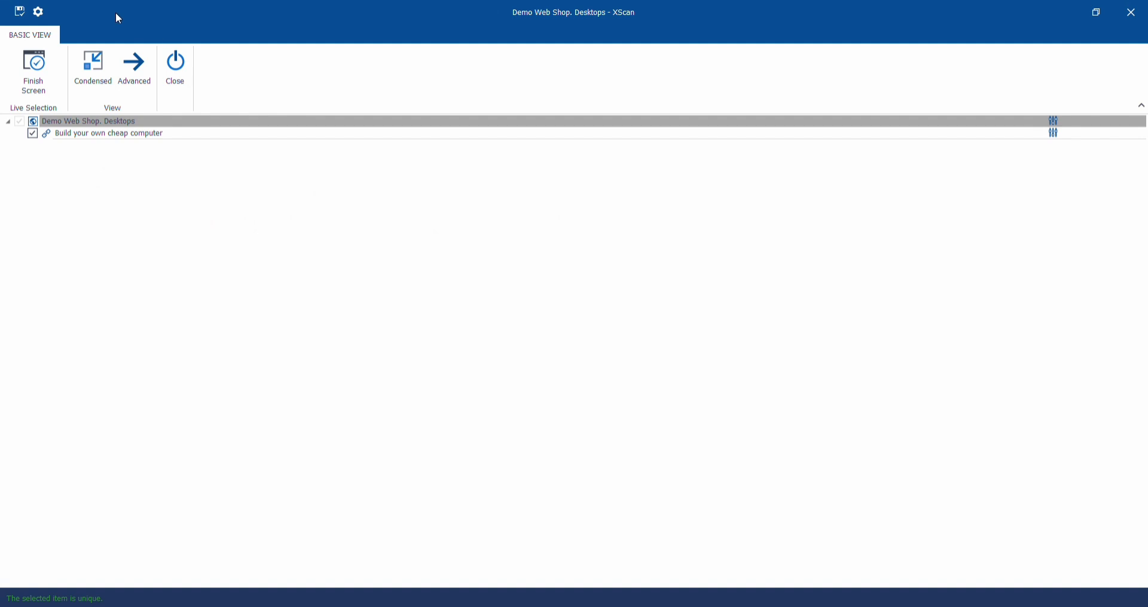
{"action": "left_click", "coordinate": [17, 9]}
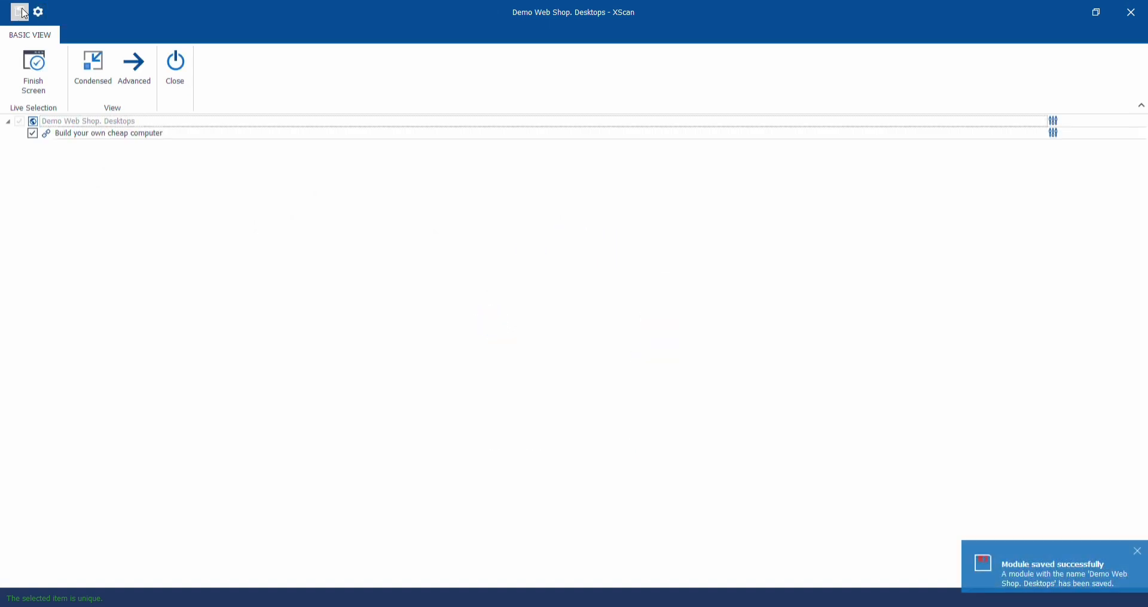
{"action": "left_click", "coordinate": [173, 90]}
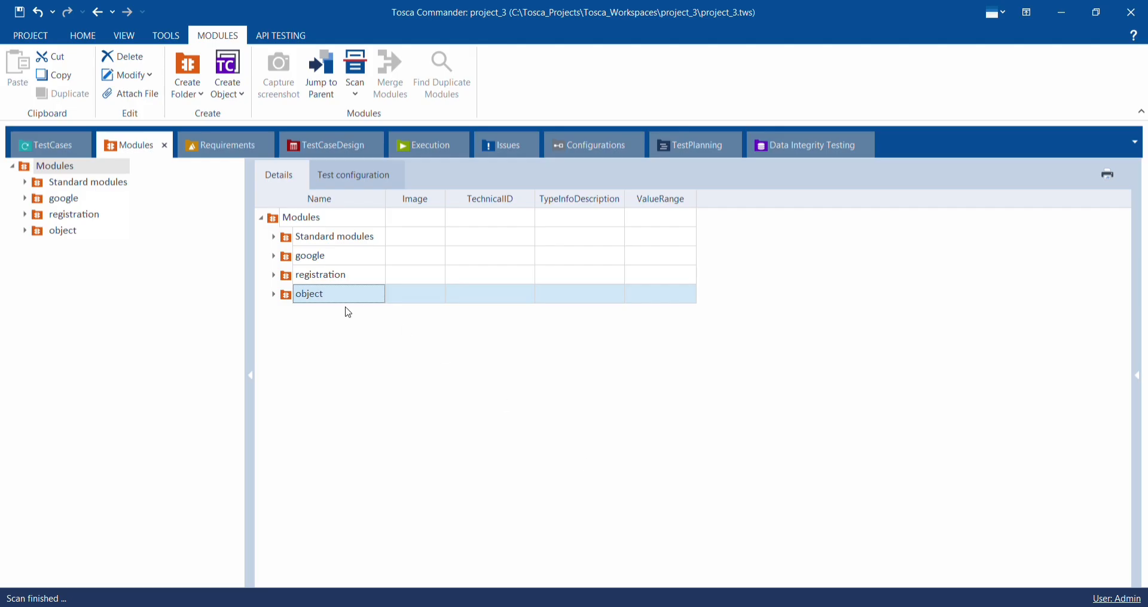
- Create a new folder named object under TestCases
{"action": "left_click", "coordinate": [57, 145]}
{"action": "right_click", "coordinate": [304, 305]}
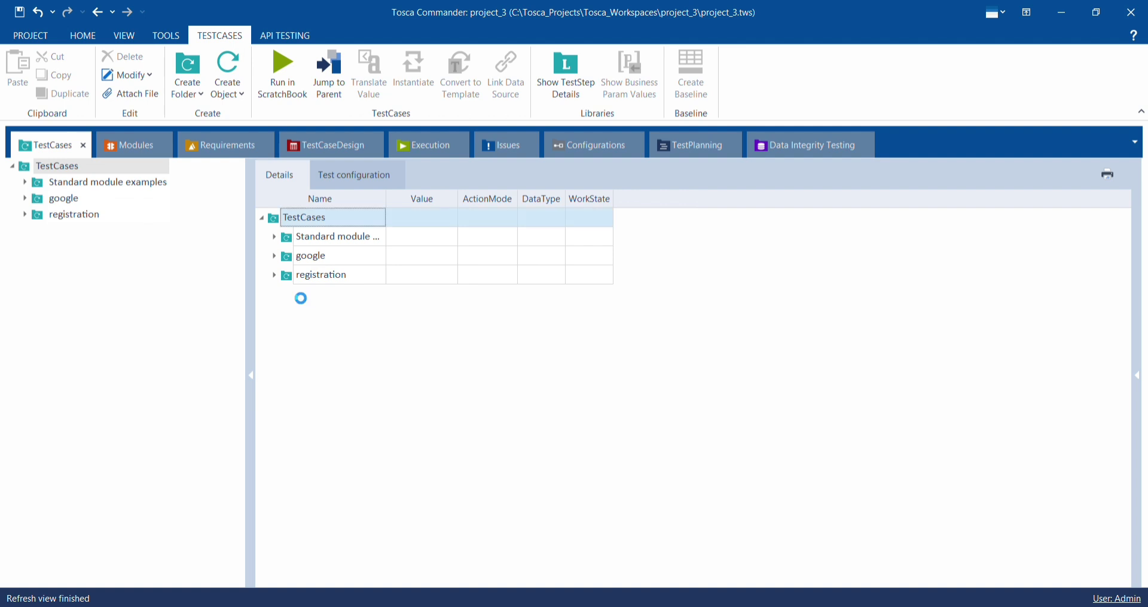
{"action": "left_click", "coordinate": [313, 284]}
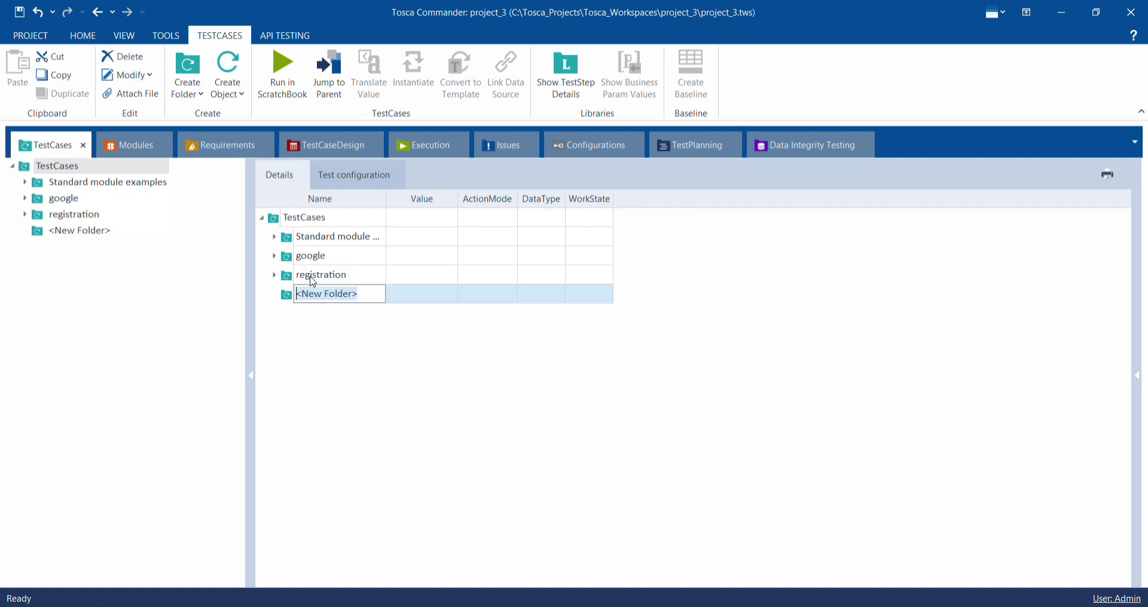
{"action": "key", "text": "BackSpace"}
{"action": "type", "text": "object"}
{"action": "key", "text": "Return"}
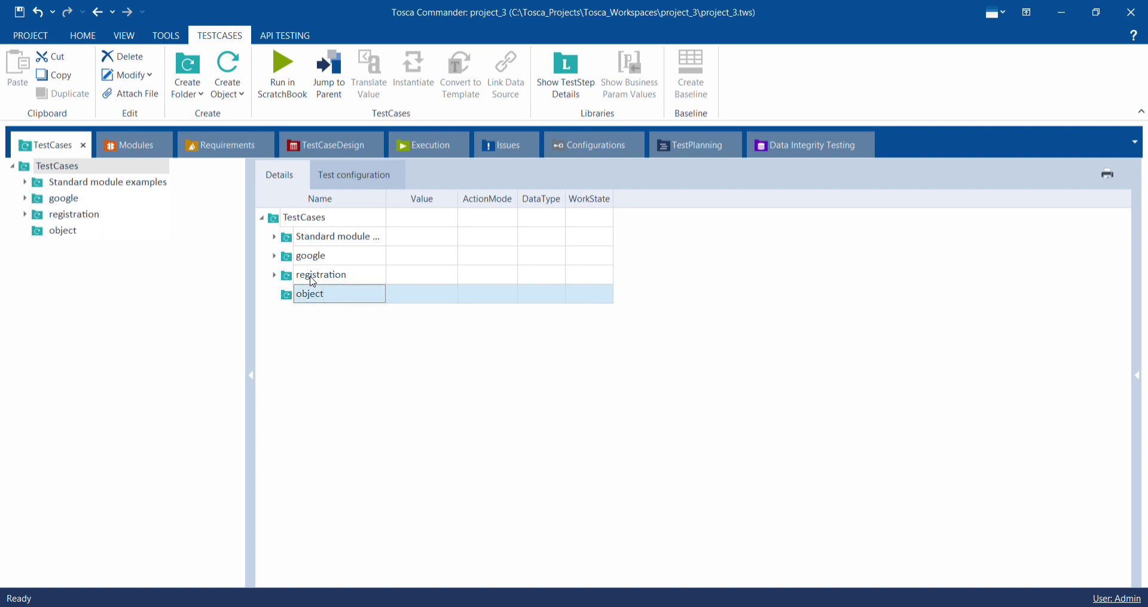
- Add the scanned Demo Web Shop Desktops module to the object test case folder as a new test case and expand its test step
{"action": "left_click", "coordinate": [123, 149]}
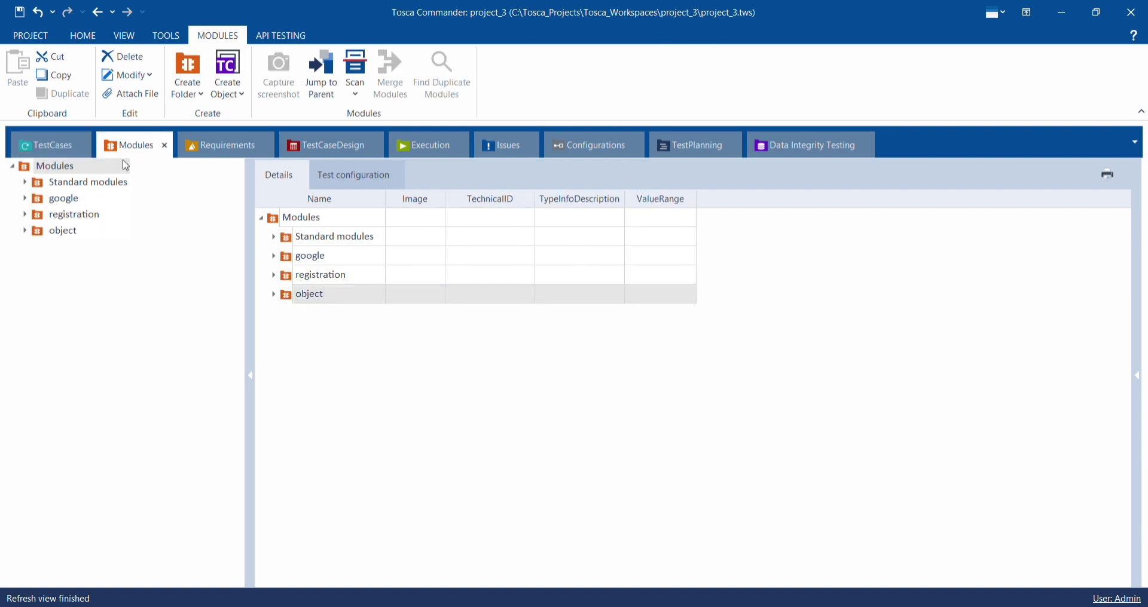
{"action": "left_click", "coordinate": [274, 294]}
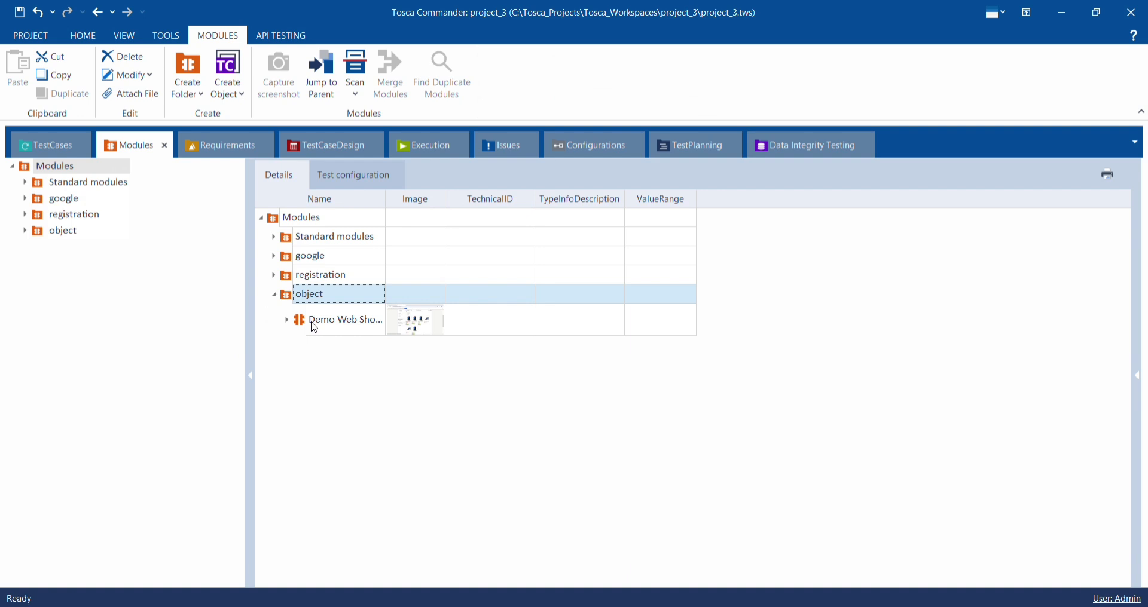
{"action": "left_click", "coordinate": [287, 321]}
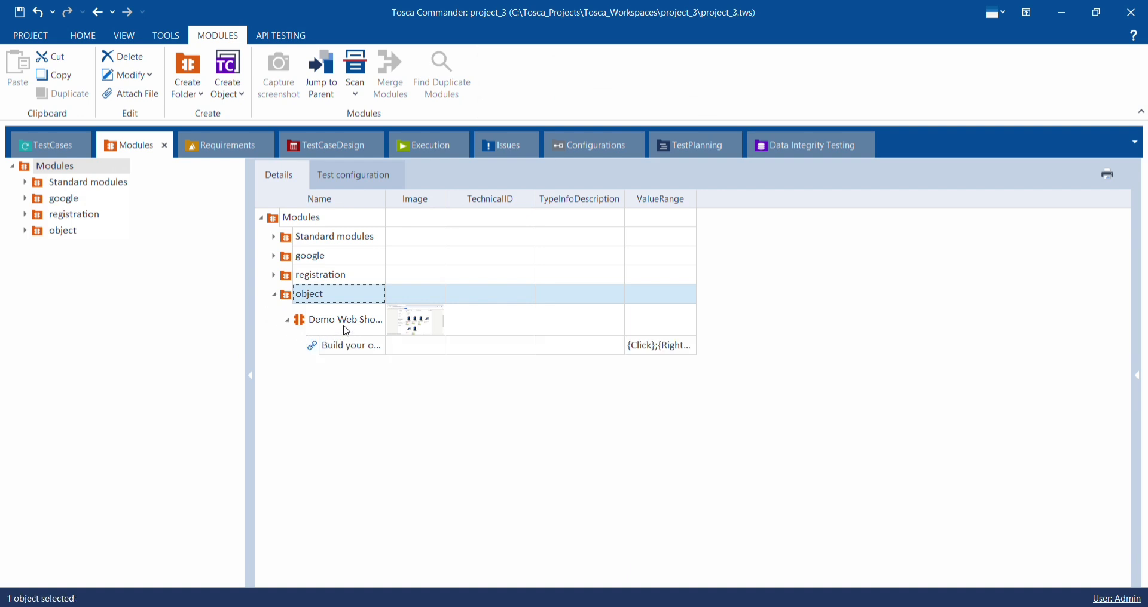
{"action": "left_click_drag", "start_coordinate": [347, 329], "coordinate": [291, 297]}
{"action": "left_click", "coordinate": [288, 313]}
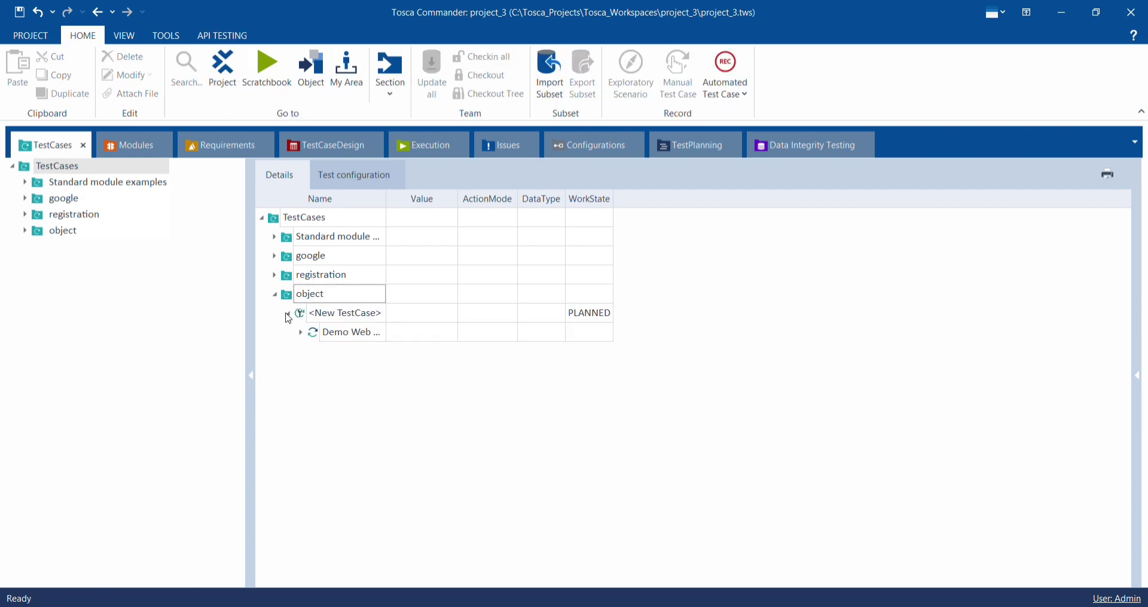
{"action": "left_click", "coordinate": [301, 333]}
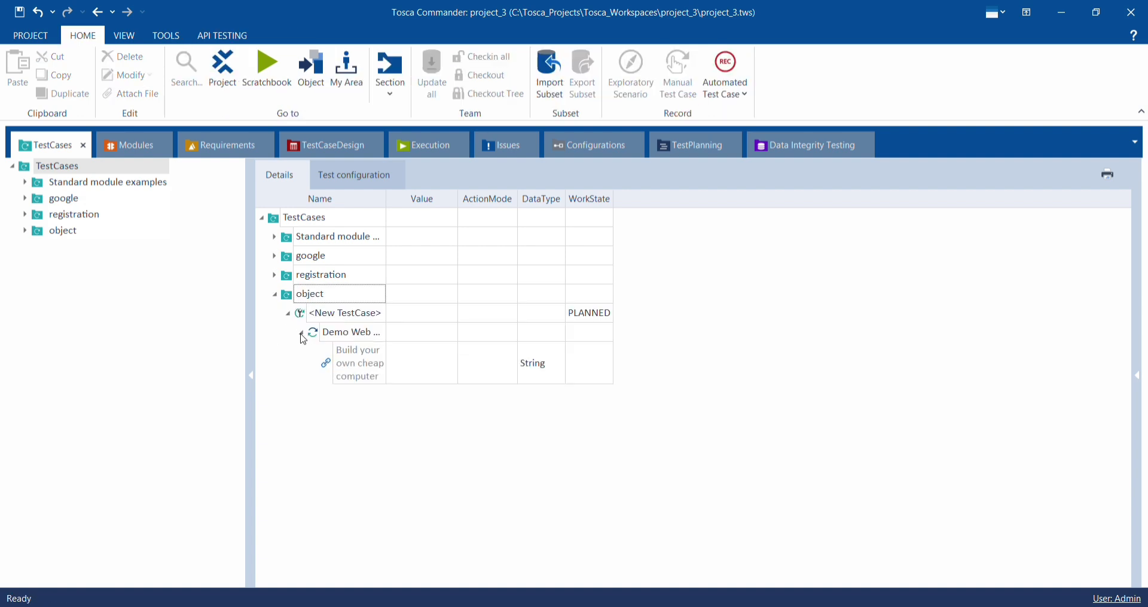
- Set the value of the Build your own cheap computer link in the test step to Click
{"action": "left_click", "coordinate": [432, 367]}
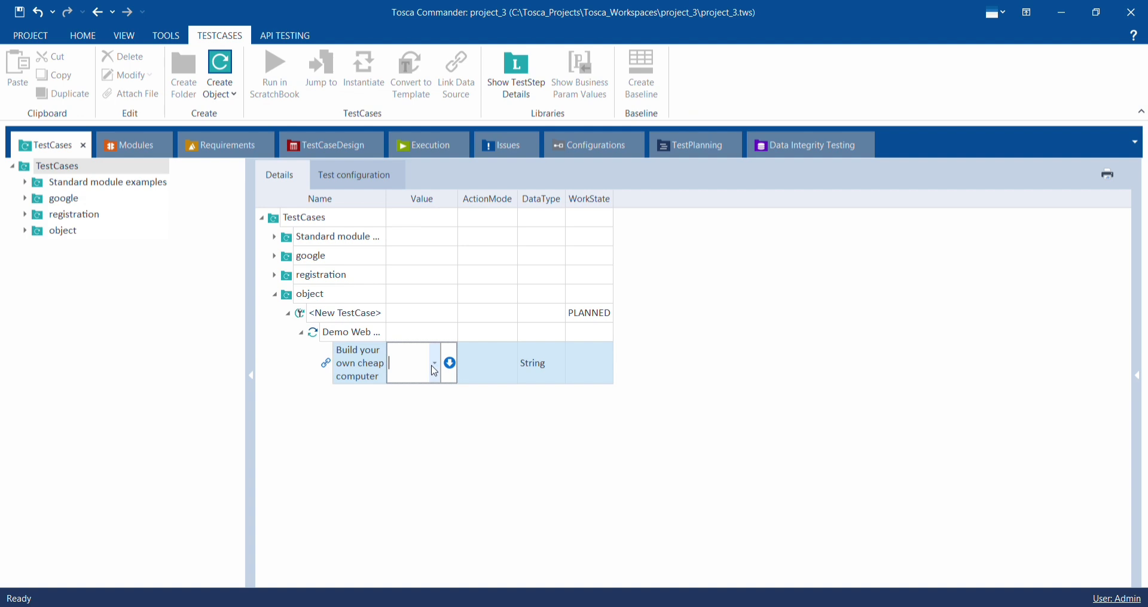
{"action": "left_click", "coordinate": [435, 371]}
{"action": "left_click", "coordinate": [404, 392]}
{"action": "left_click", "coordinate": [412, 420]}
- Run the object test case folder in ScratchBook so it opens the Build your own cheap computer product page
{"action": "left_click", "coordinate": [412, 296]}
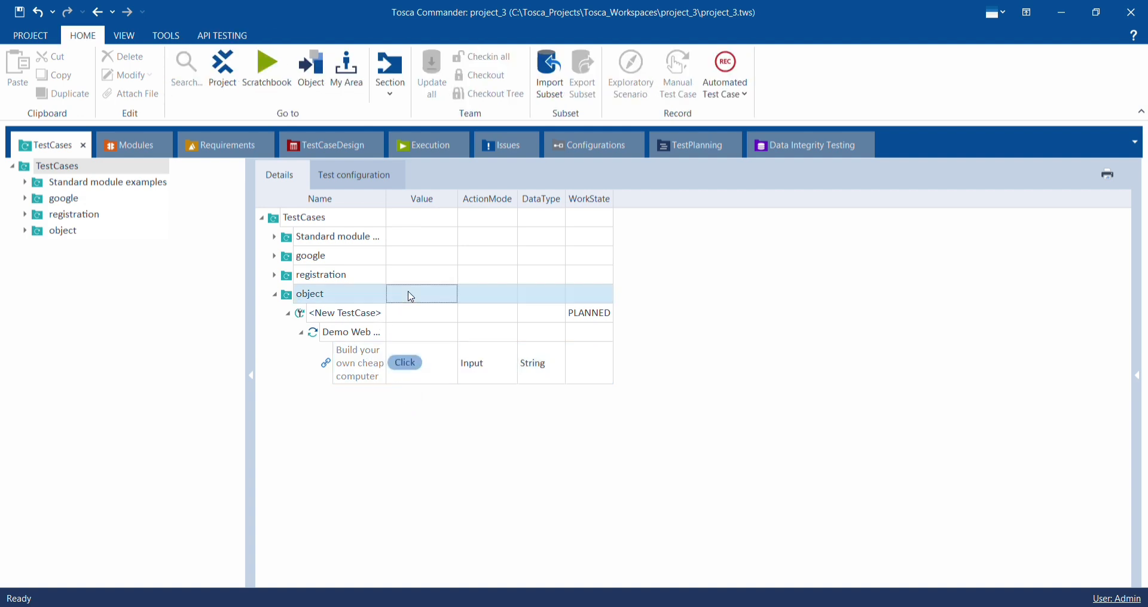
{"action": "right_click", "coordinate": [411, 296]}
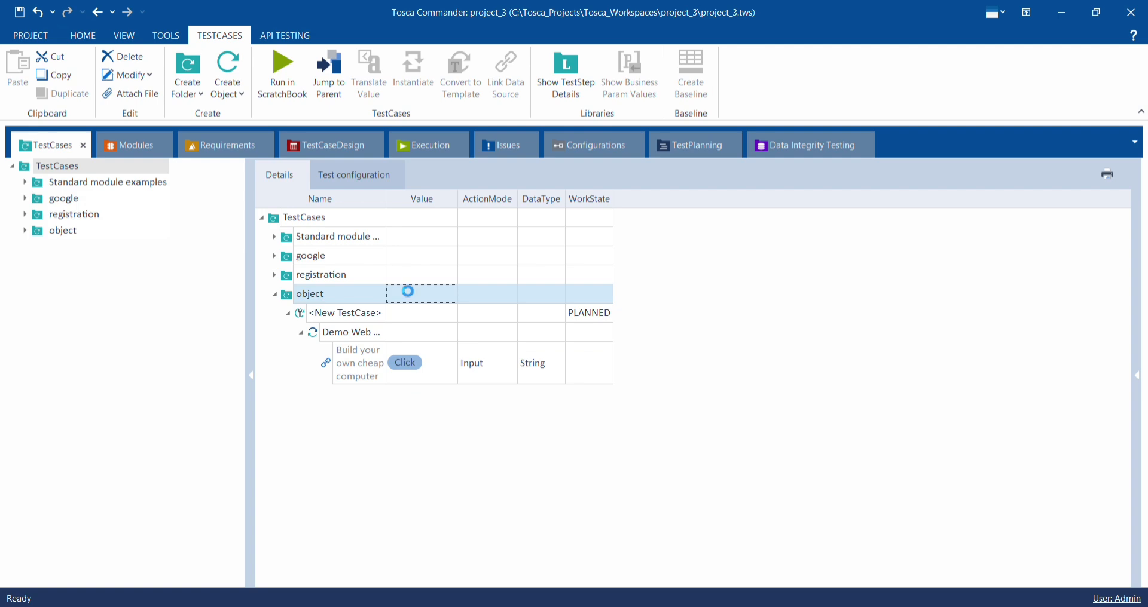
{"action": "mouse_move", "coordinate": [434, 354]}
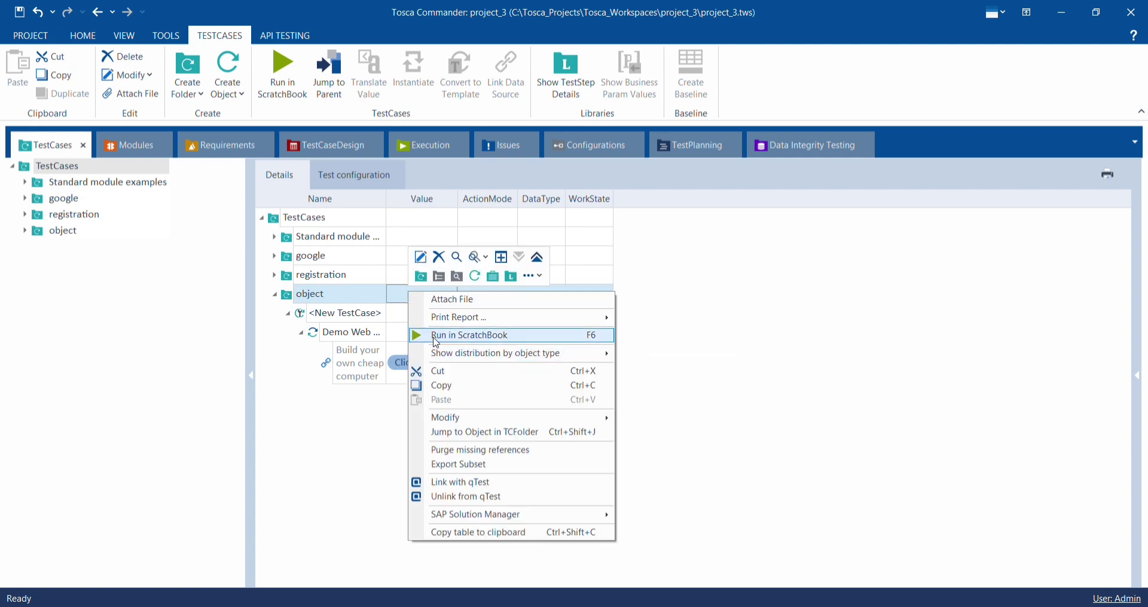
{"action": "left_click", "coordinate": [434, 338]}
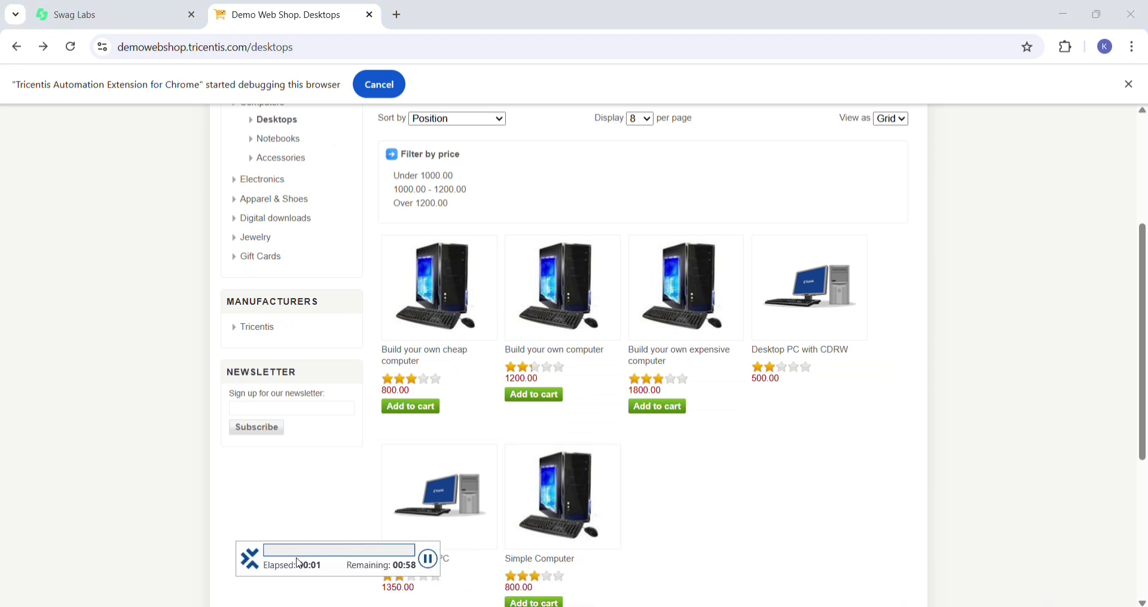
{"action": "left_click_drag", "start_coordinate": [300, 564], "coordinate": [262, 531]}
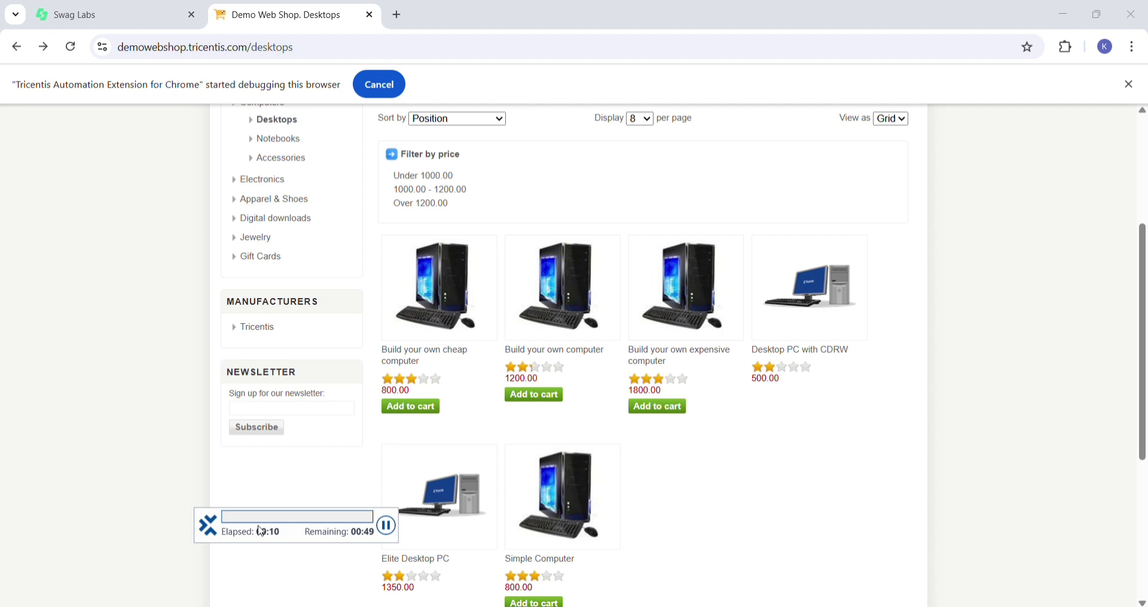
{"action": "left_click", "coordinate": [442, 363]}
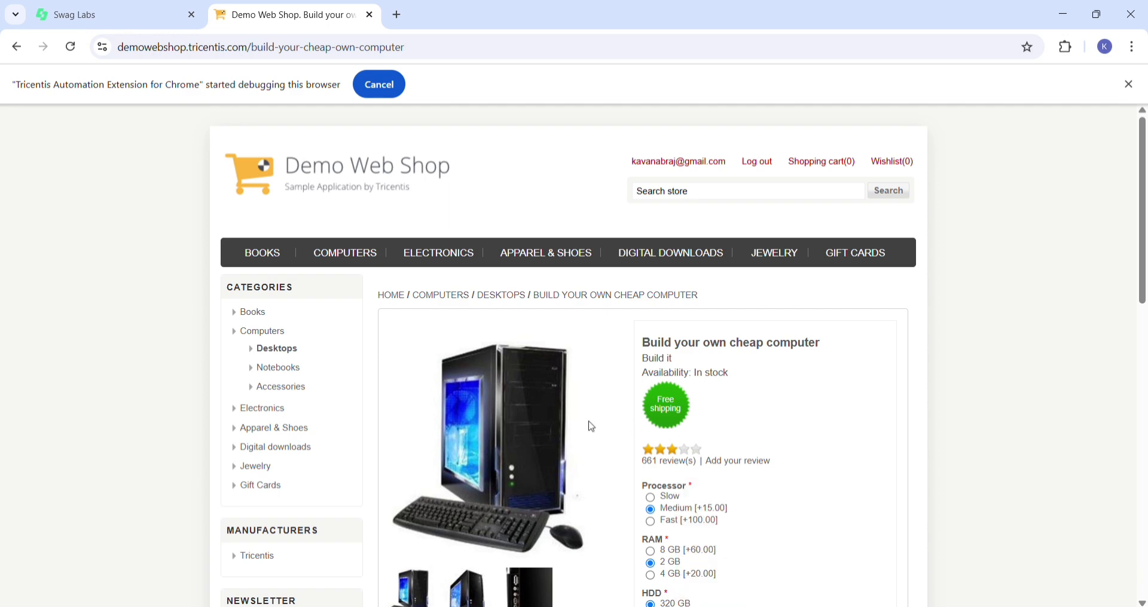
- Bring the product page's Add to cart button into view, then return to Tosca Commander and close the ScratchBook window
{"action": "scroll", "coordinate": [589, 425], "scroll_direction": "down", "scroll_amount": 4}
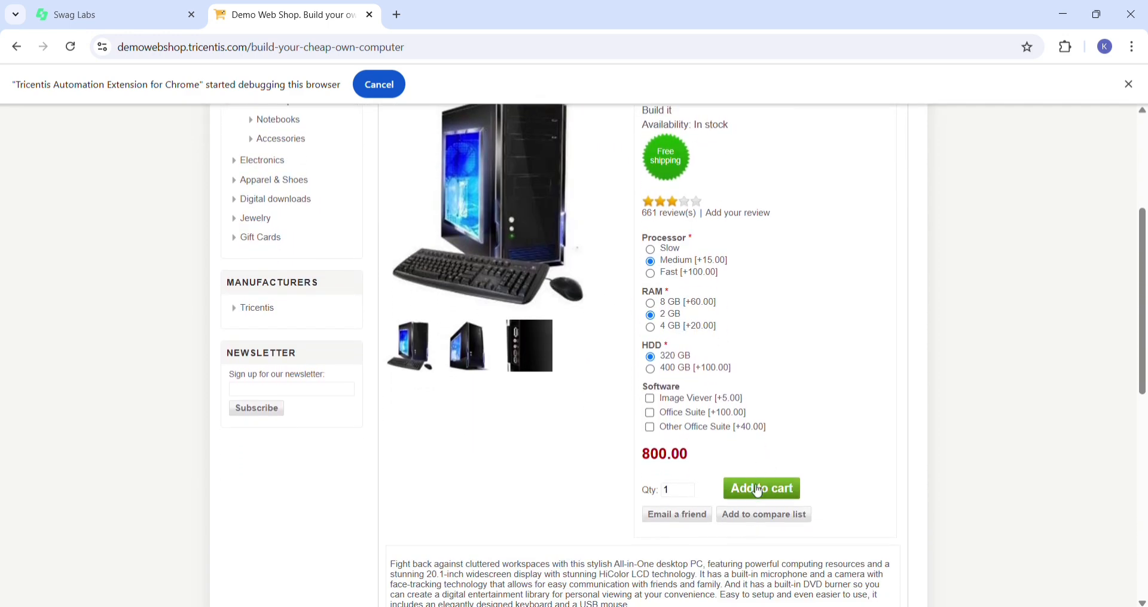
{"action": "left_click", "coordinate": [756, 605]}
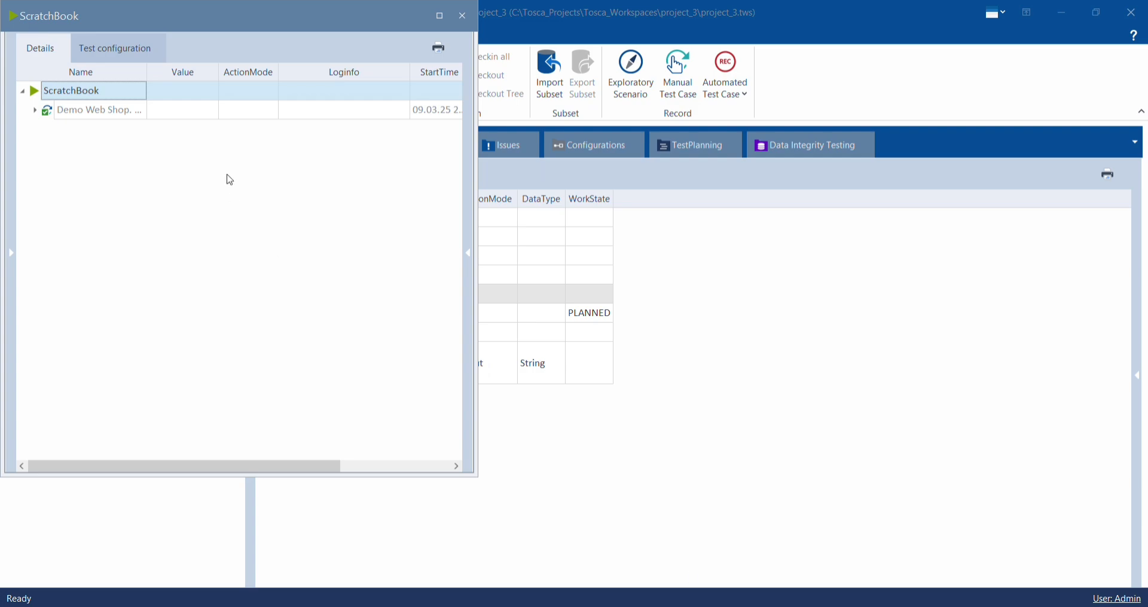
{"action": "left_click", "coordinate": [462, 15]}
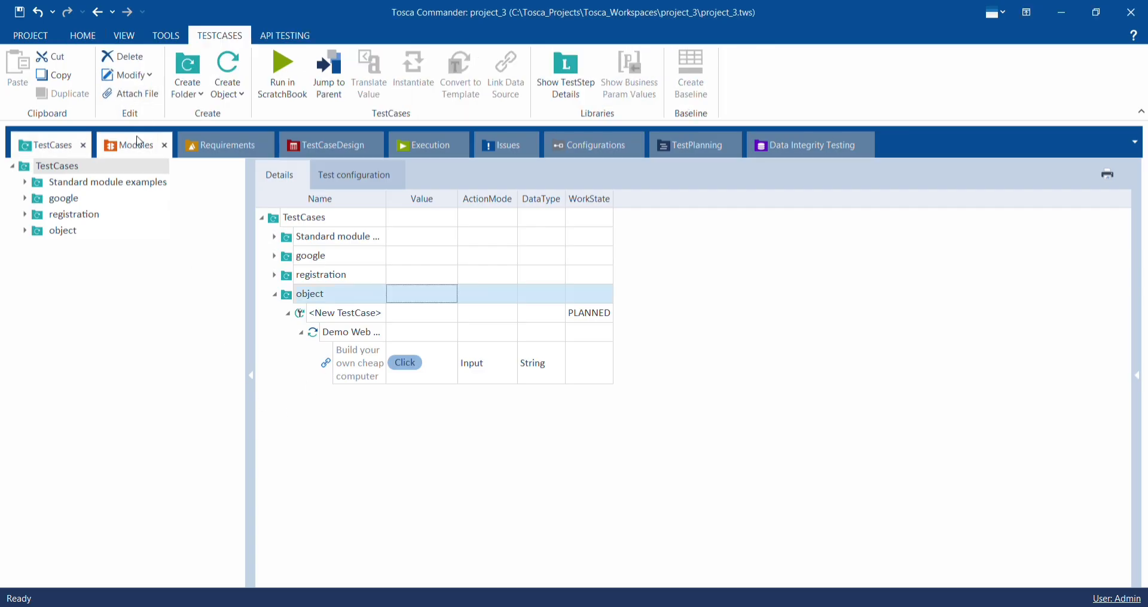
- Create a new Modules folder named add to cart
{"action": "left_click", "coordinate": [134, 145]}
{"action": "left_click", "coordinate": [275, 295]}
{"action": "right_click", "coordinate": [309, 327]}
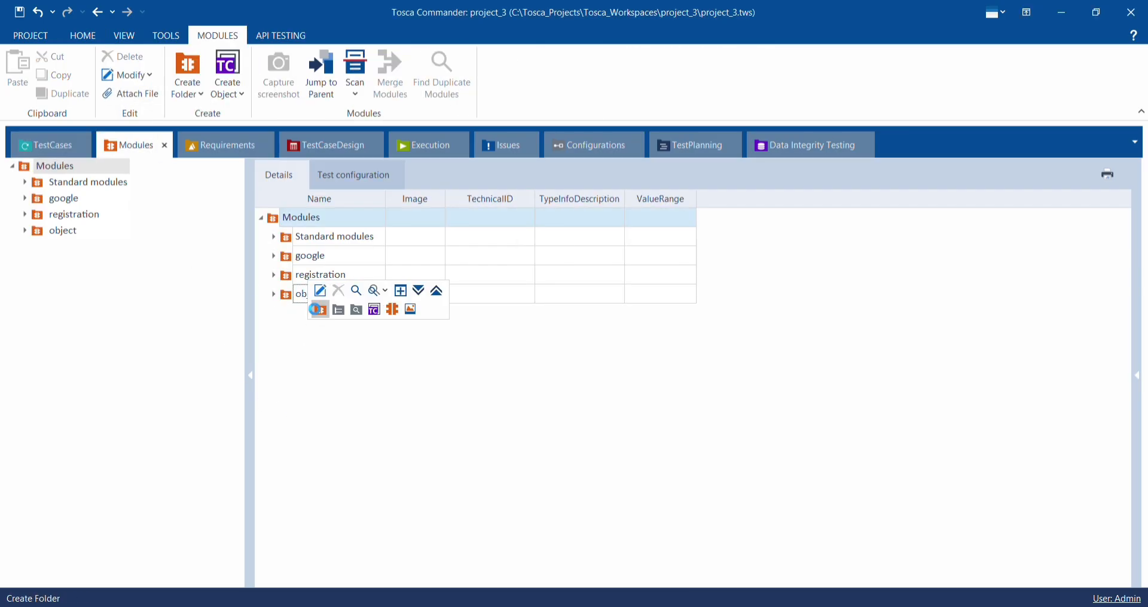
{"action": "left_click", "coordinate": [318, 306]}
{"action": "type", "text": "add to cart"}
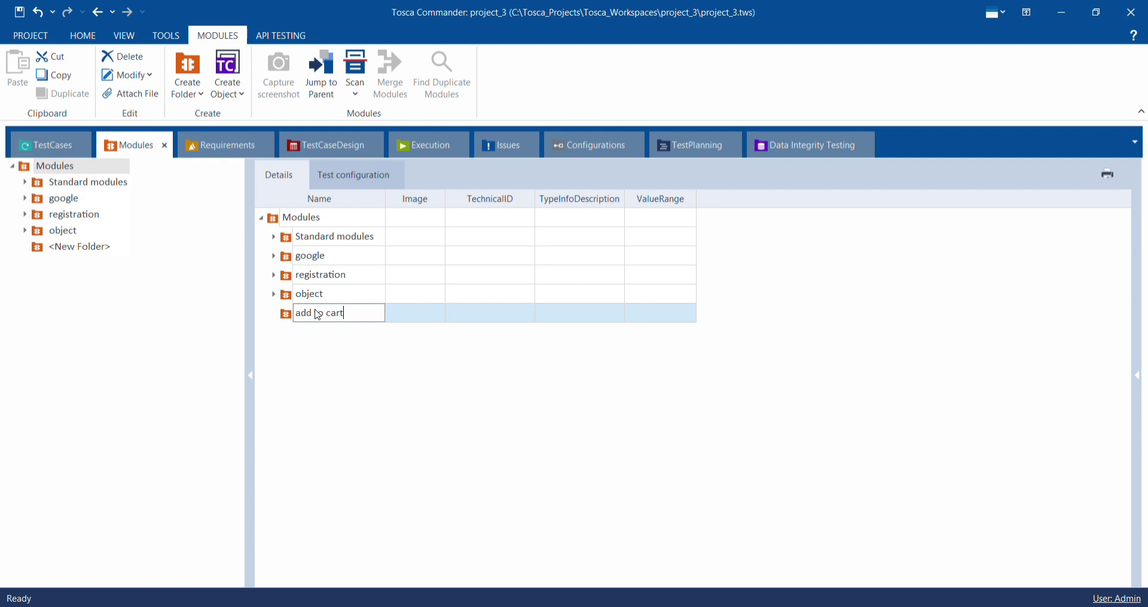
{"action": "key", "text": "Return"}
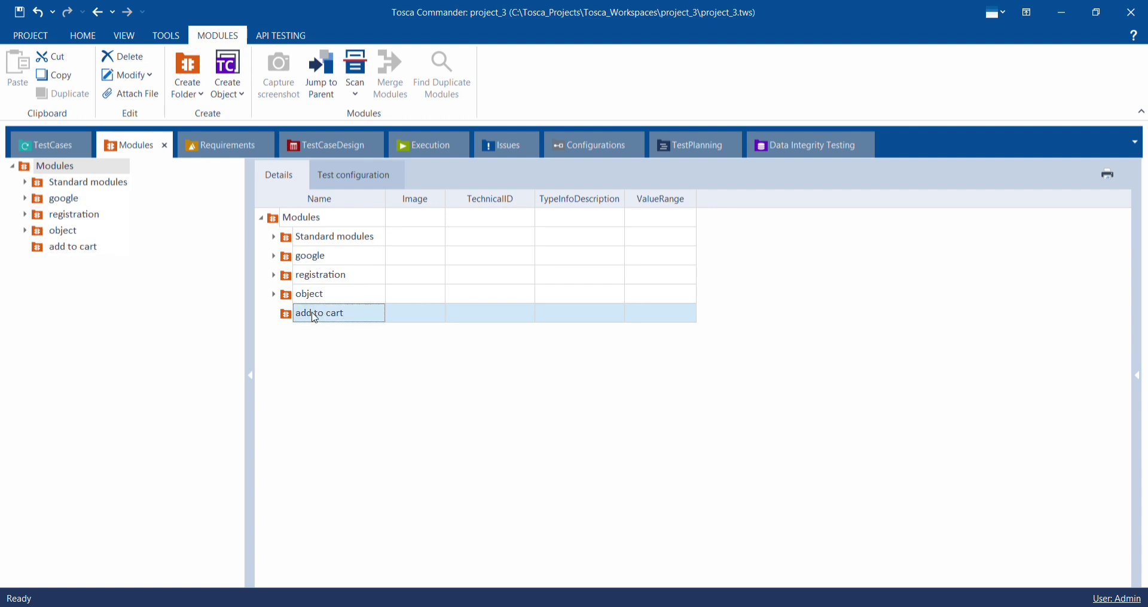
- Start an application scan from the add to cart folder on the Demo Web Shop Build your own cheap computer page
{"action": "left_click", "coordinate": [313, 315]}
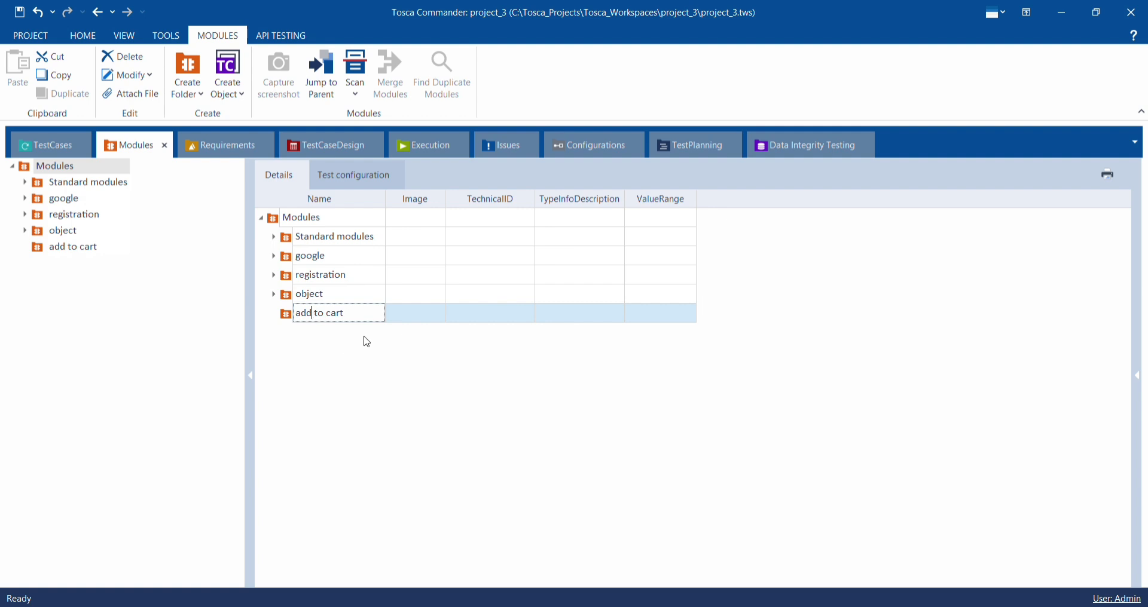
{"action": "right_click", "coordinate": [405, 323]}
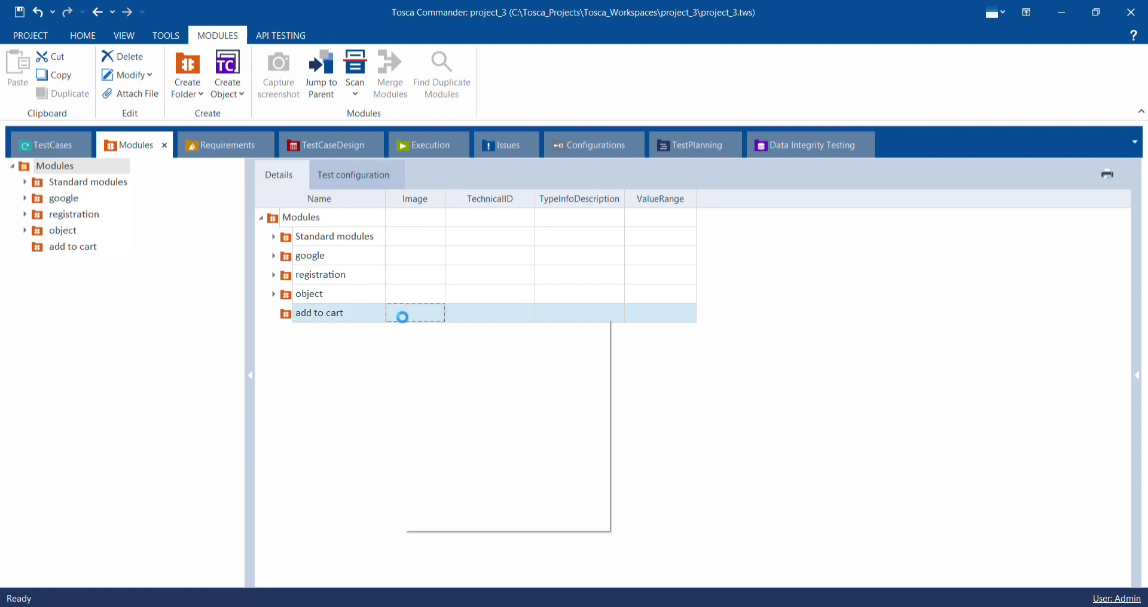
{"action": "mouse_move", "coordinate": [422, 381]}
{"action": "mouse_move", "coordinate": [421, 362]}
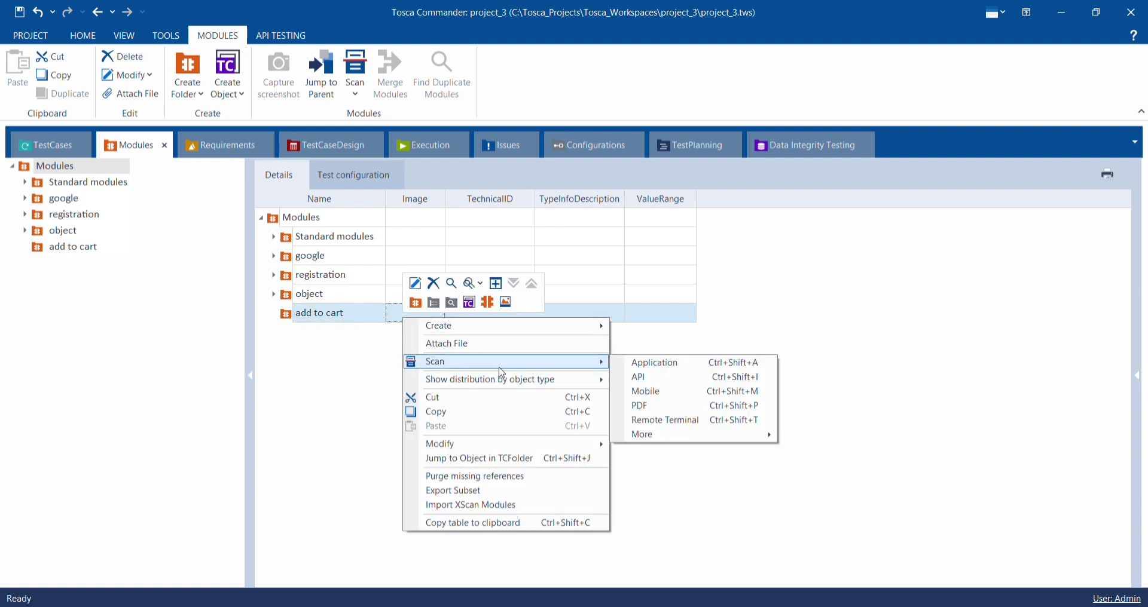
{"action": "left_click", "coordinate": [646, 362]}
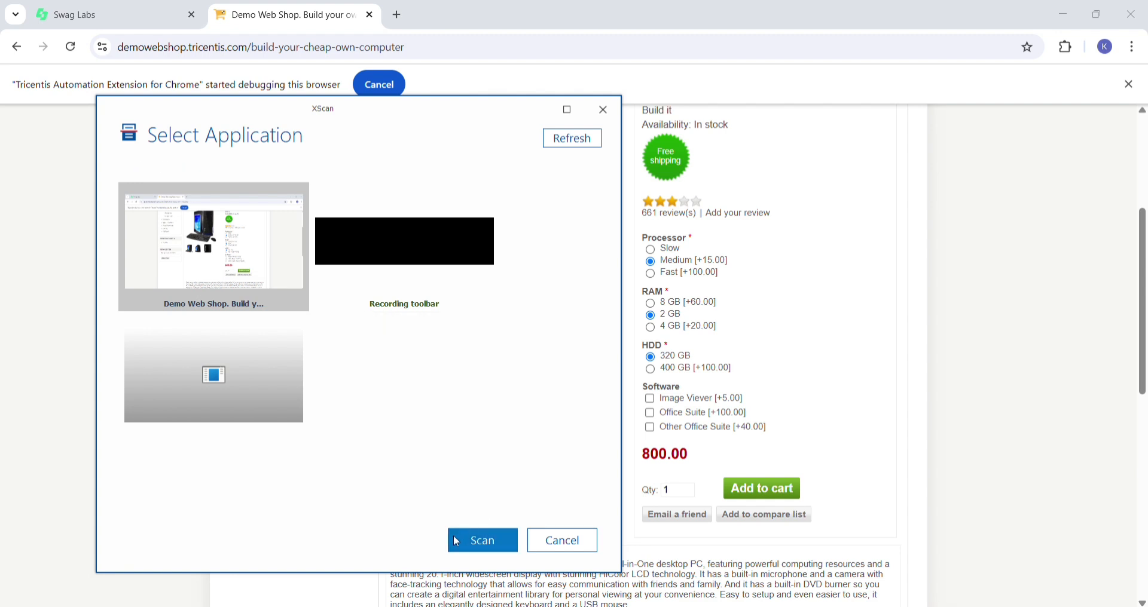
{"action": "left_click", "coordinate": [471, 547]}
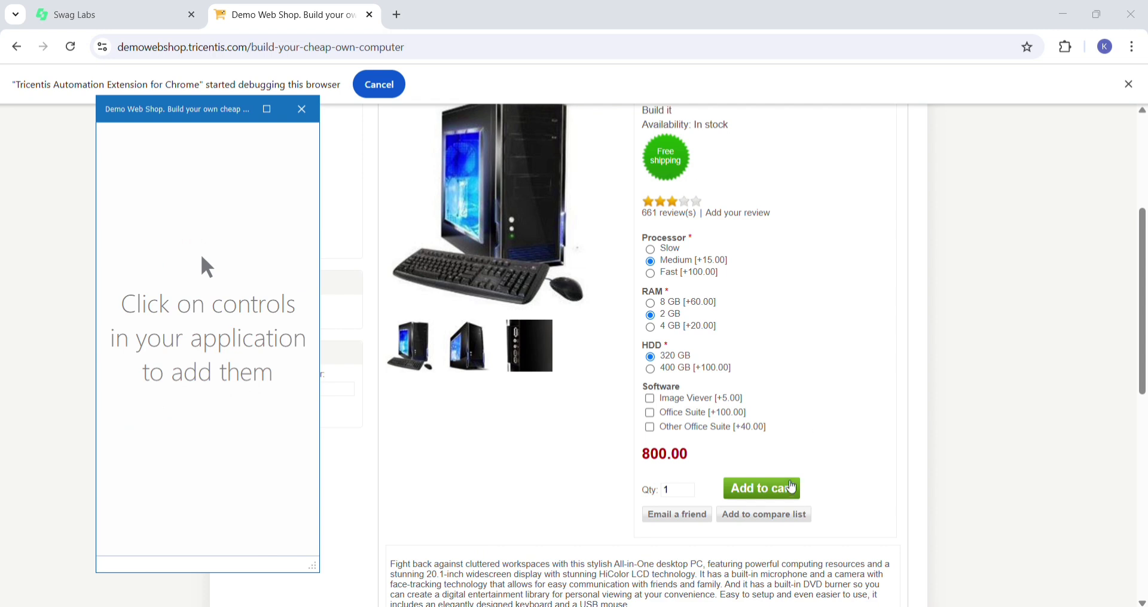
- Scan the product page's Add to cart button, save it as a module, close XScan and expand the add to cart module folder
{"action": "left_click", "coordinate": [771, 489]}
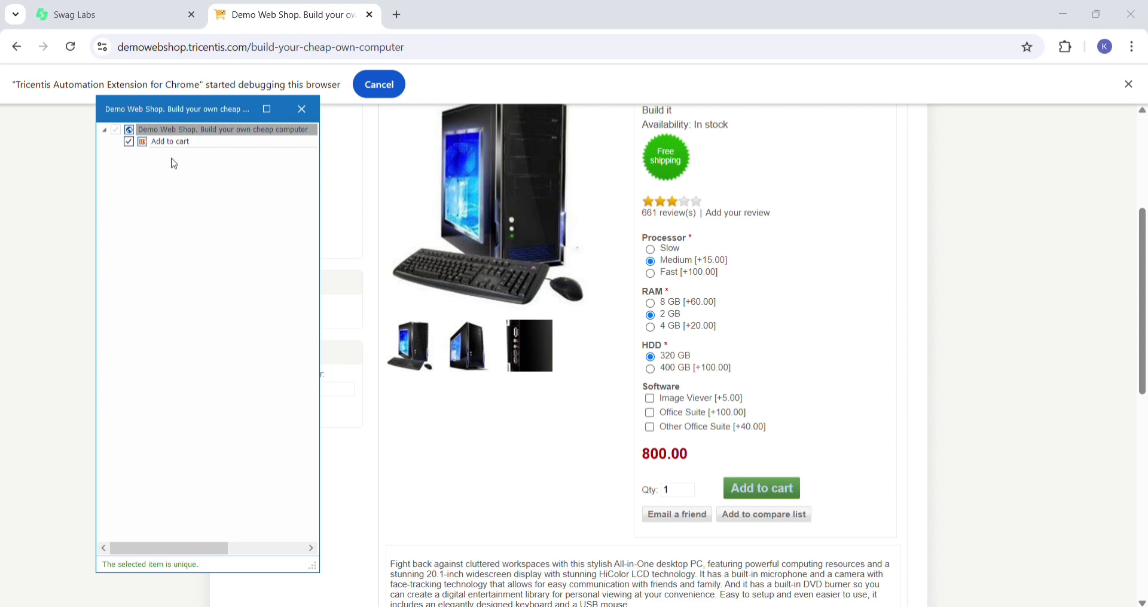
{"action": "left_click", "coordinate": [266, 111]}
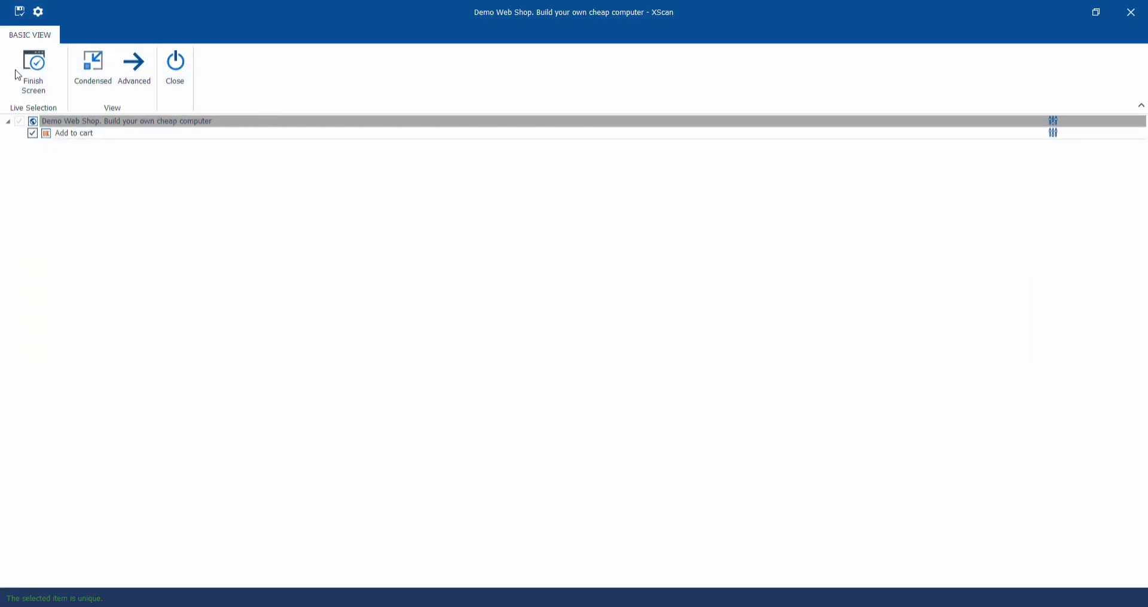
{"action": "left_click", "coordinate": [23, 15]}
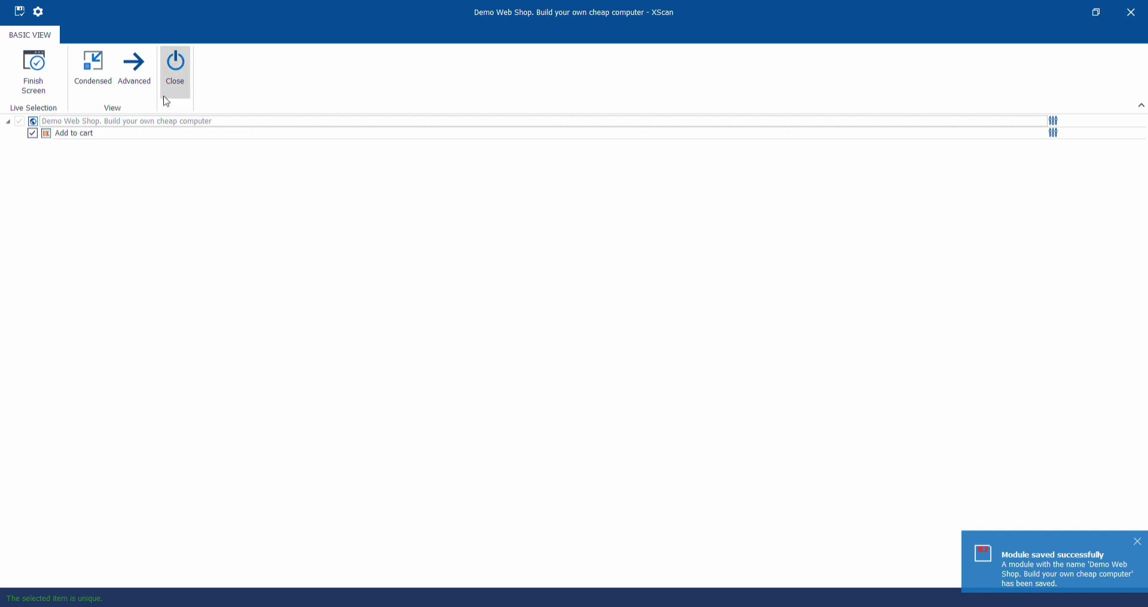
{"action": "left_click", "coordinate": [179, 95]}
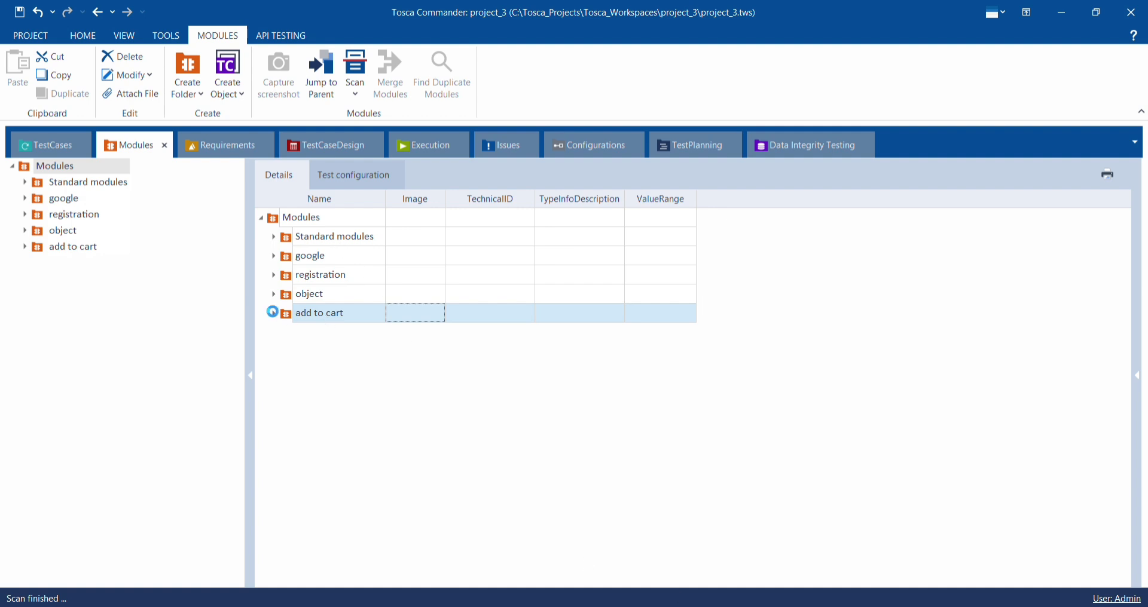
{"action": "left_click", "coordinate": [273, 314]}
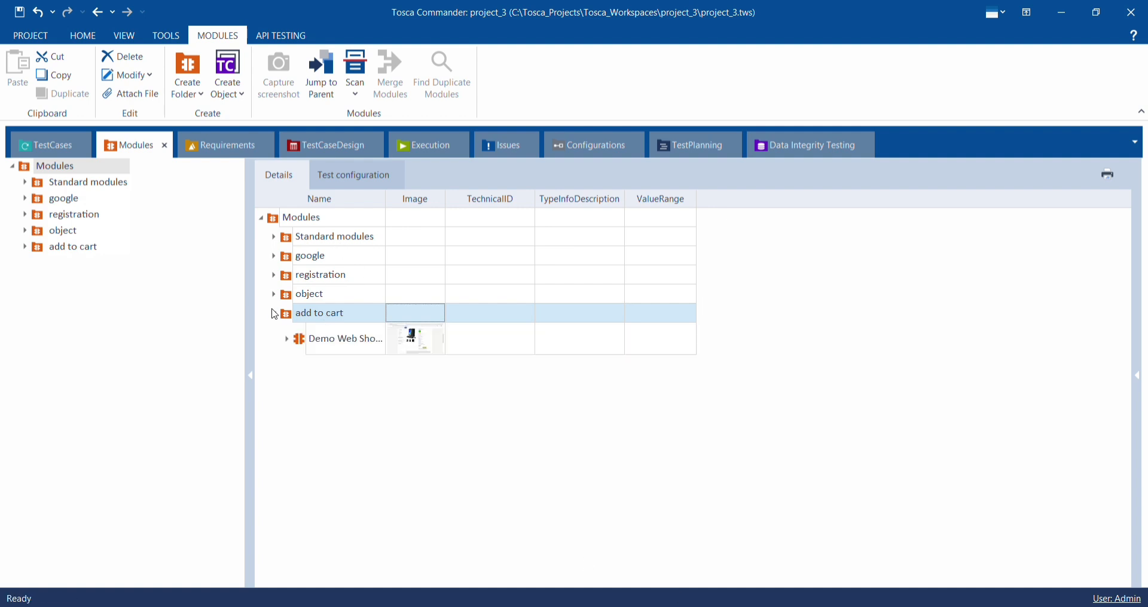
- Create a new TestCases folder named add to cart
{"action": "left_click", "coordinate": [44, 144]}
{"action": "left_click", "coordinate": [276, 296]}
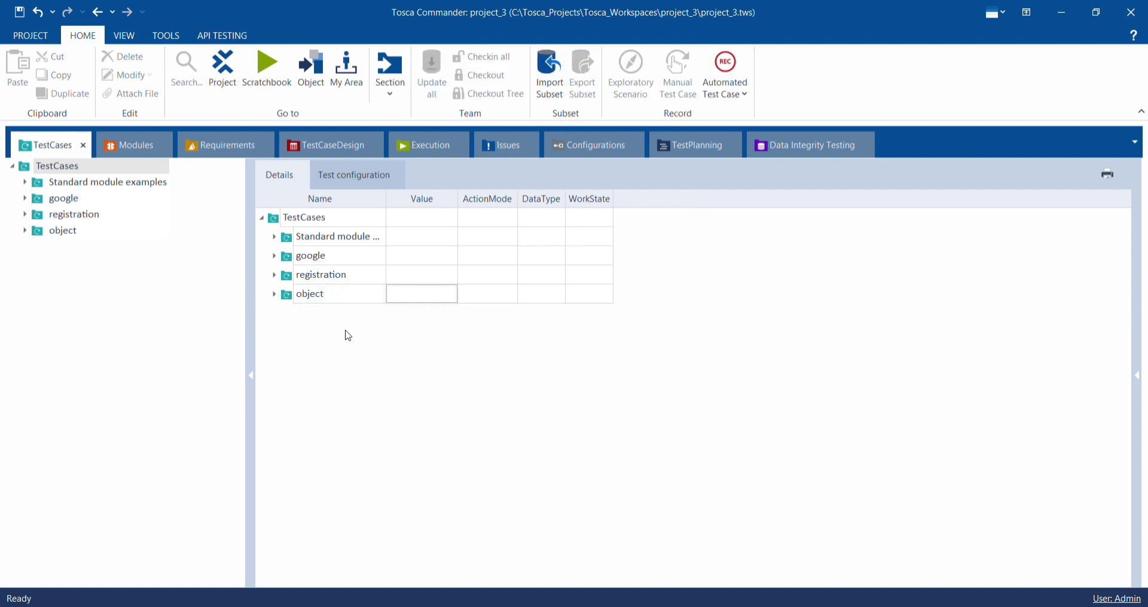
{"action": "right_click", "coordinate": [347, 330]}
{"action": "left_click", "coordinate": [356, 315]}
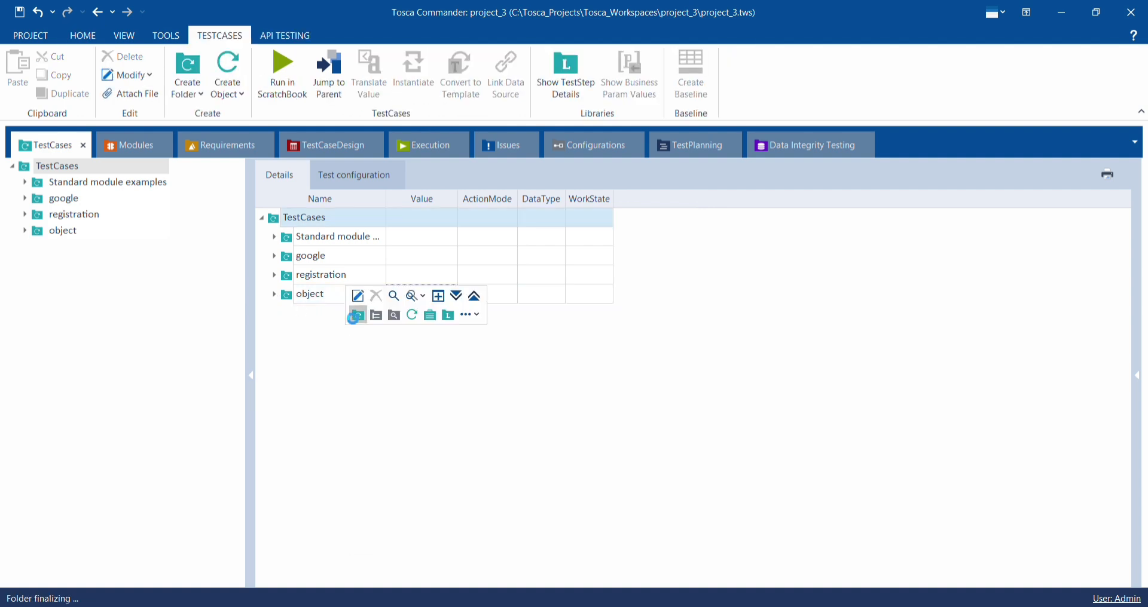
{"action": "type", "text": "ad"}
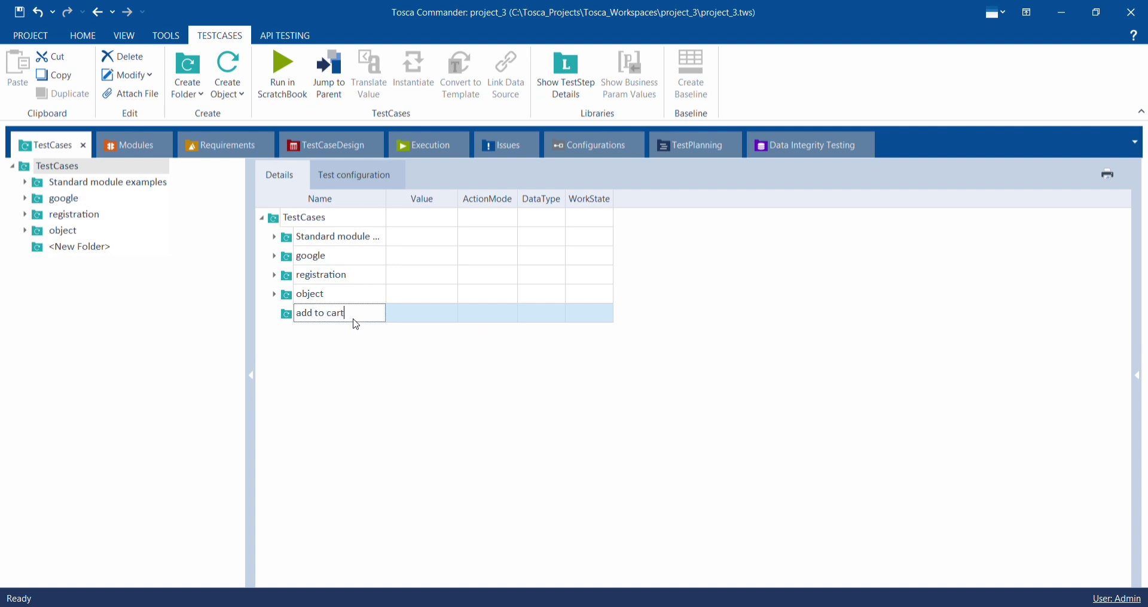
{"action": "type", "text": "d to cart"}
{"action": "key", "text": "Return"}
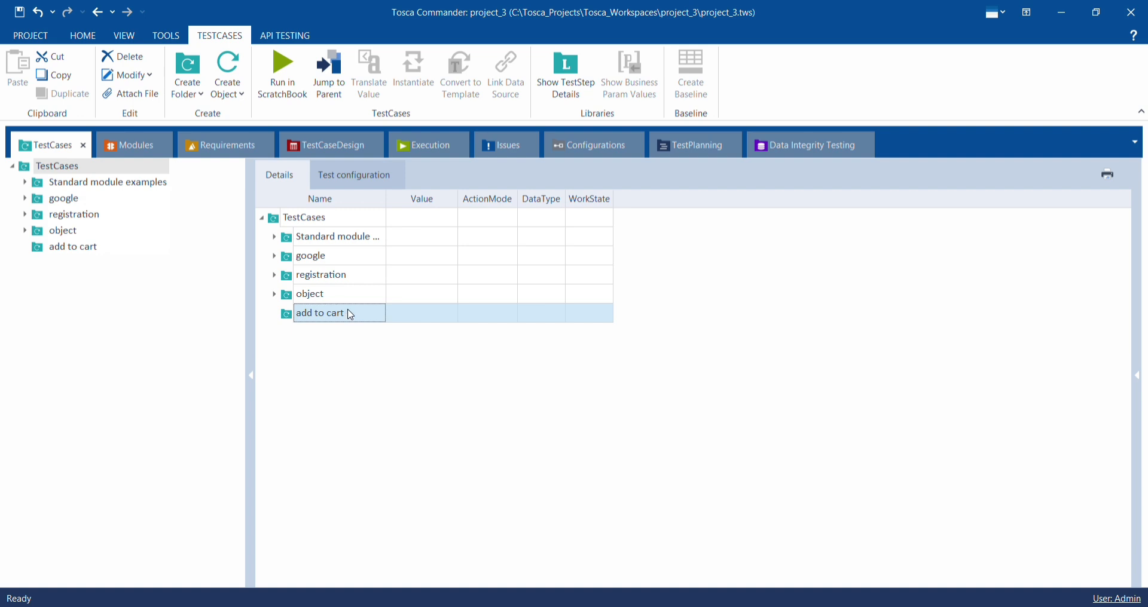
- Place the scanned Build your own cheap computer module in the add to cart test case folder as a new test case and expand its steps
{"action": "right_click", "coordinate": [351, 315]}
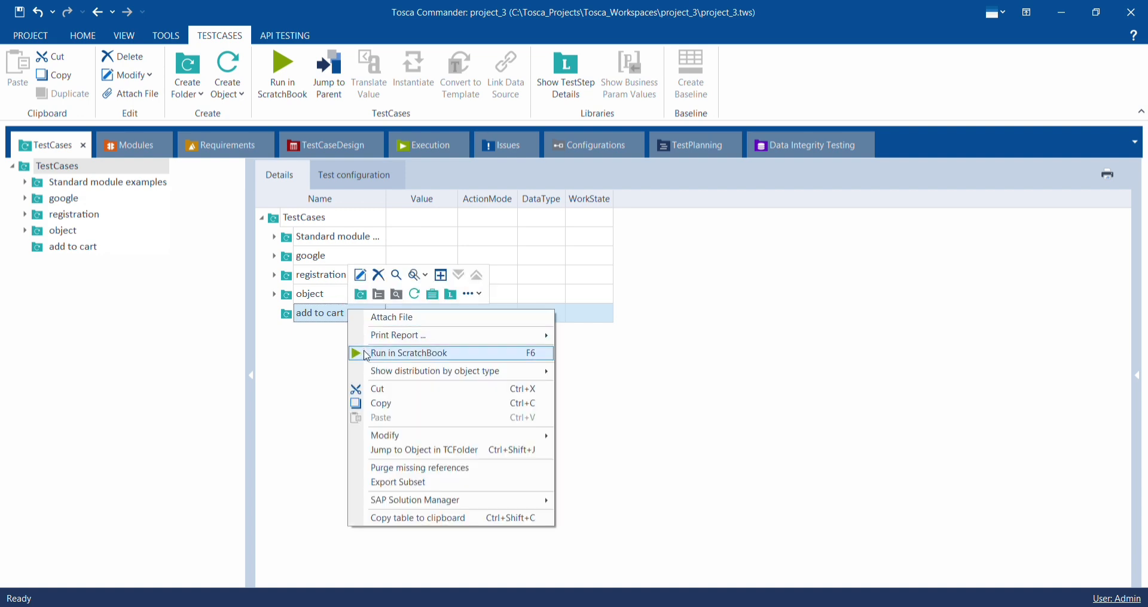
{"action": "left_click", "coordinate": [307, 351]}
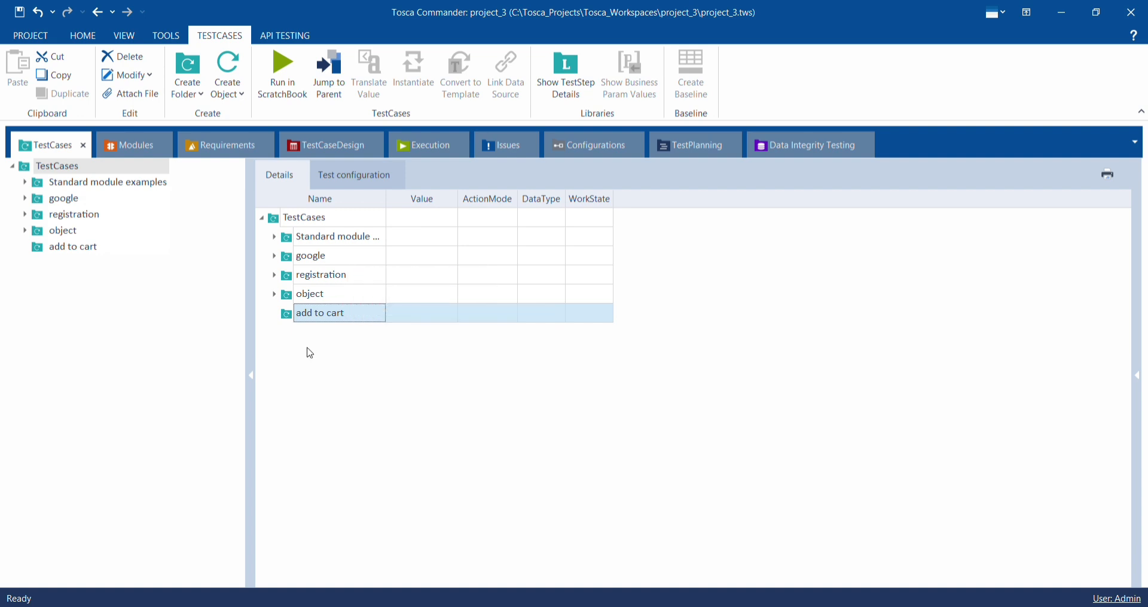
{"action": "left_click", "coordinate": [130, 144]}
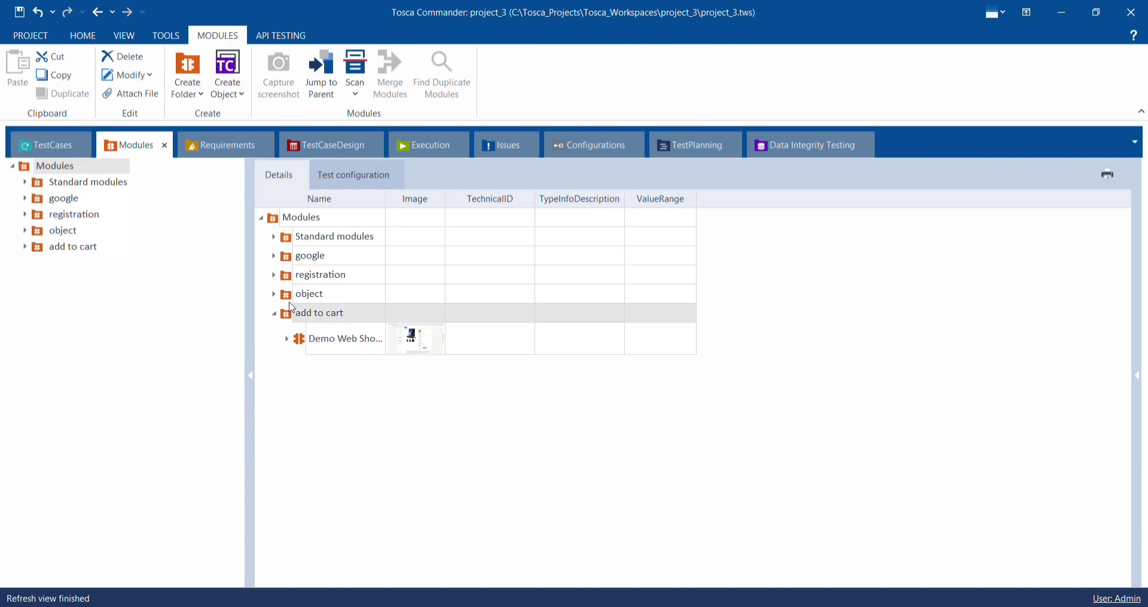
{"action": "left_click_drag", "start_coordinate": [340, 353], "coordinate": [286, 314]}
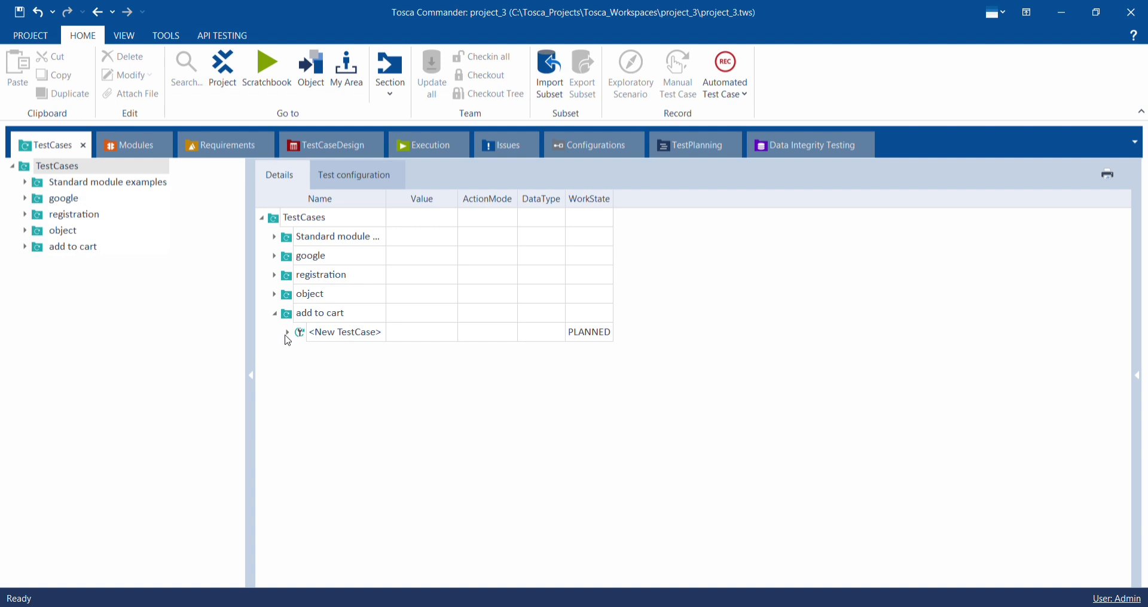
{"action": "left_click", "coordinate": [290, 333]}
{"action": "left_click", "coordinate": [302, 354]}
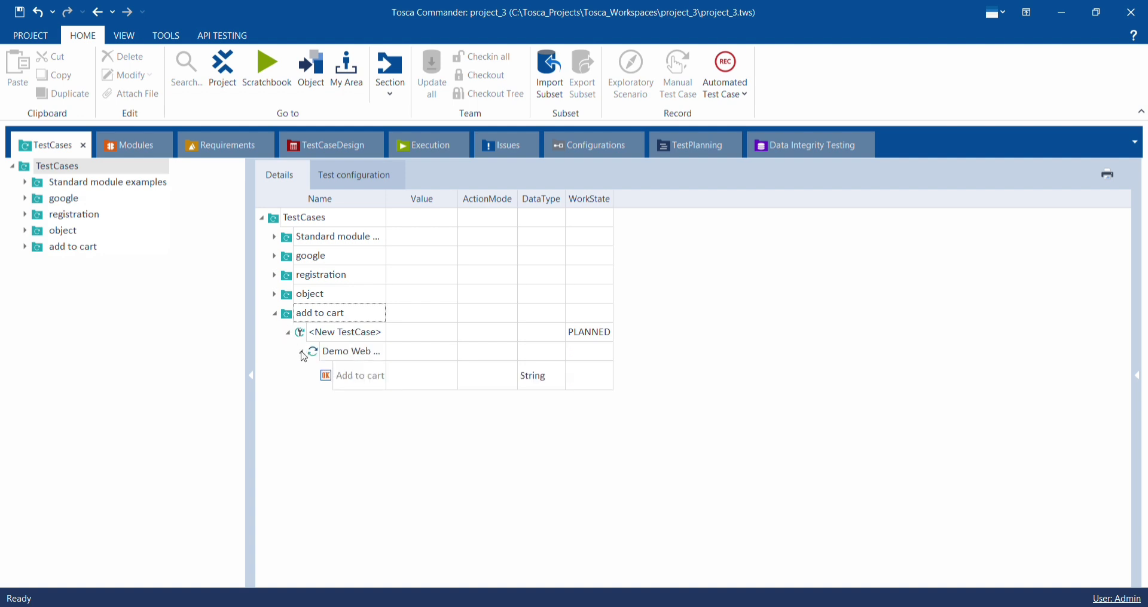
- Set the value of the Add to cart test step to {Click}
{"action": "left_click", "coordinate": [402, 386]}
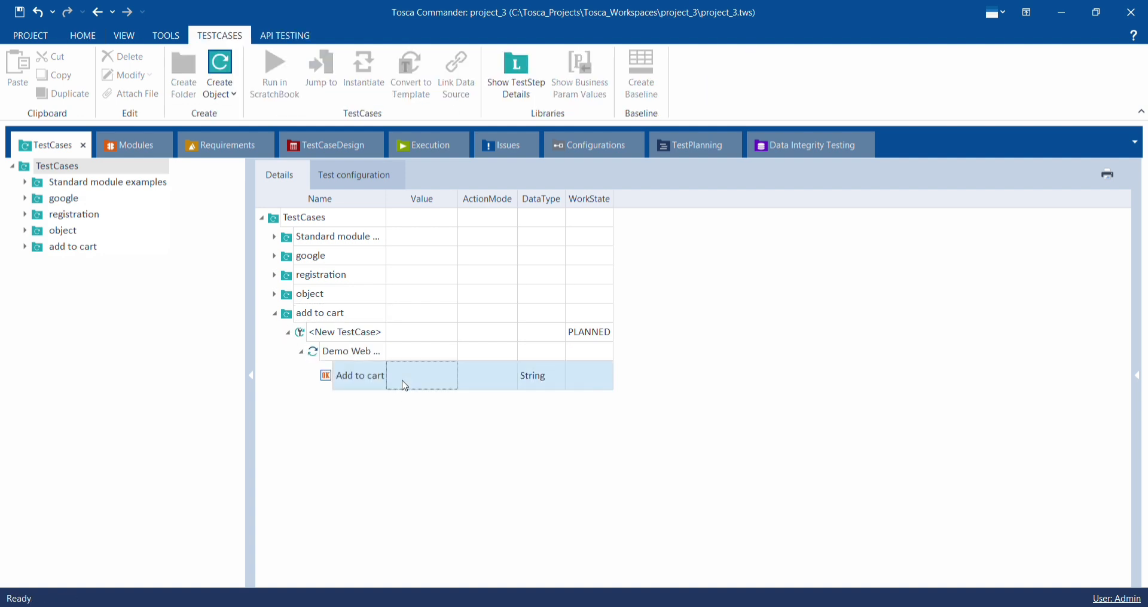
{"action": "left_click", "coordinate": [404, 383]}
{"action": "left_click", "coordinate": [435, 377]}
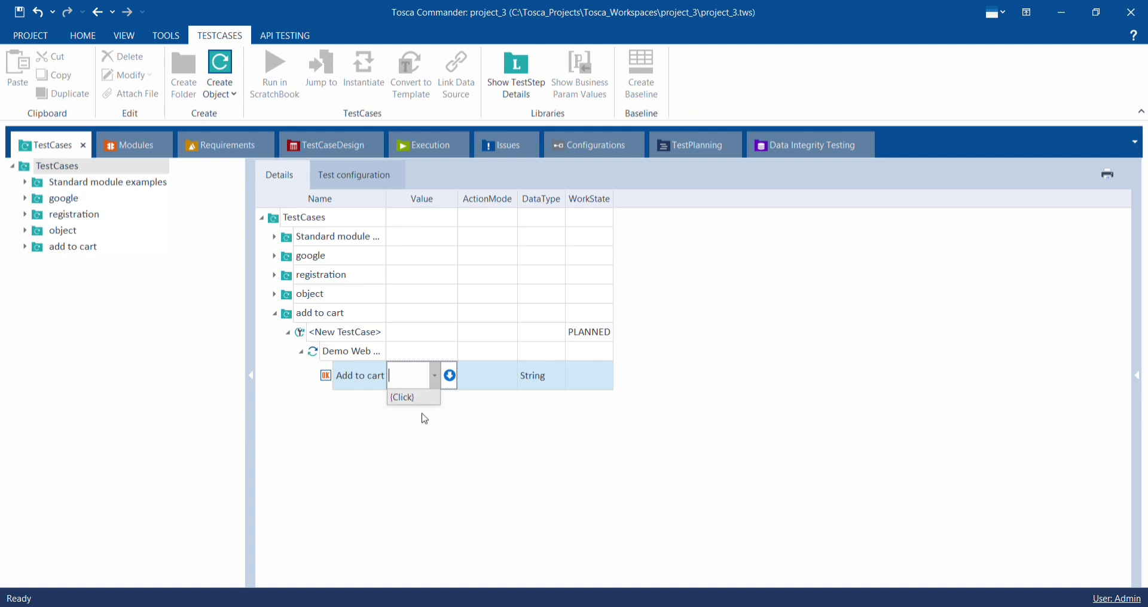
{"action": "left_click", "coordinate": [412, 398]}
{"action": "left_click", "coordinate": [421, 430]}
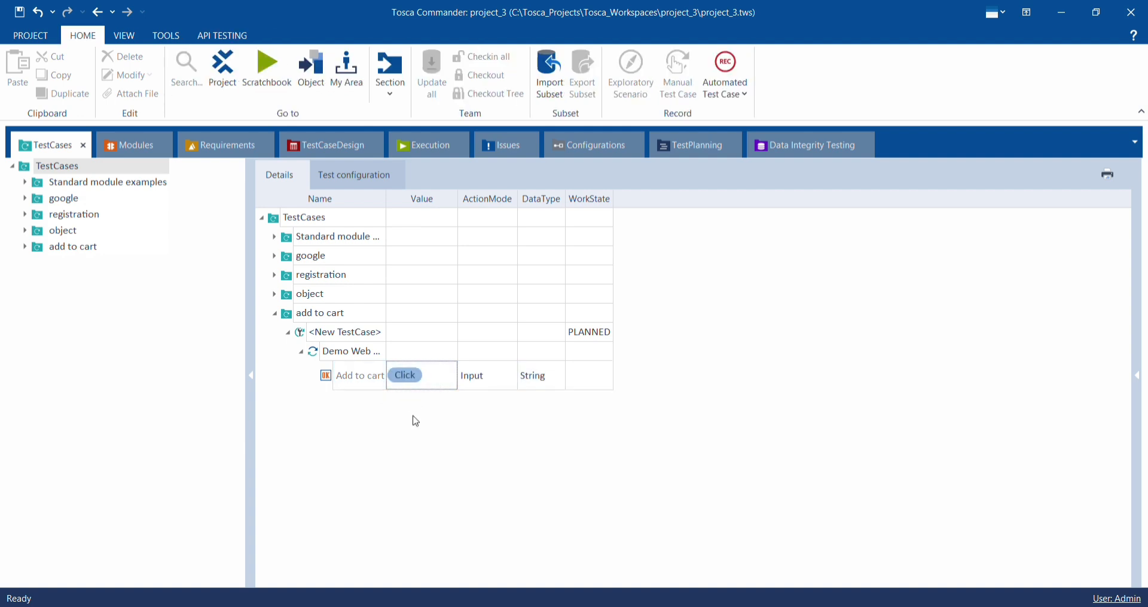
- Run the add to cart test case folder in ScratchBook, then return to Tosca Commander
{"action": "left_click", "coordinate": [354, 312]}
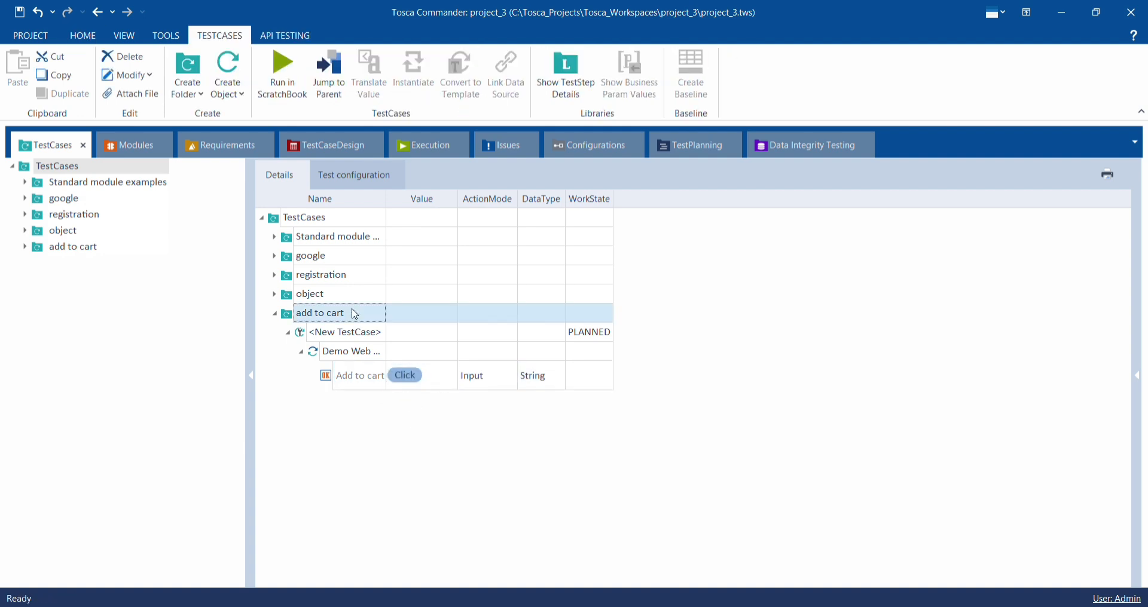
{"action": "right_click", "coordinate": [353, 312]}
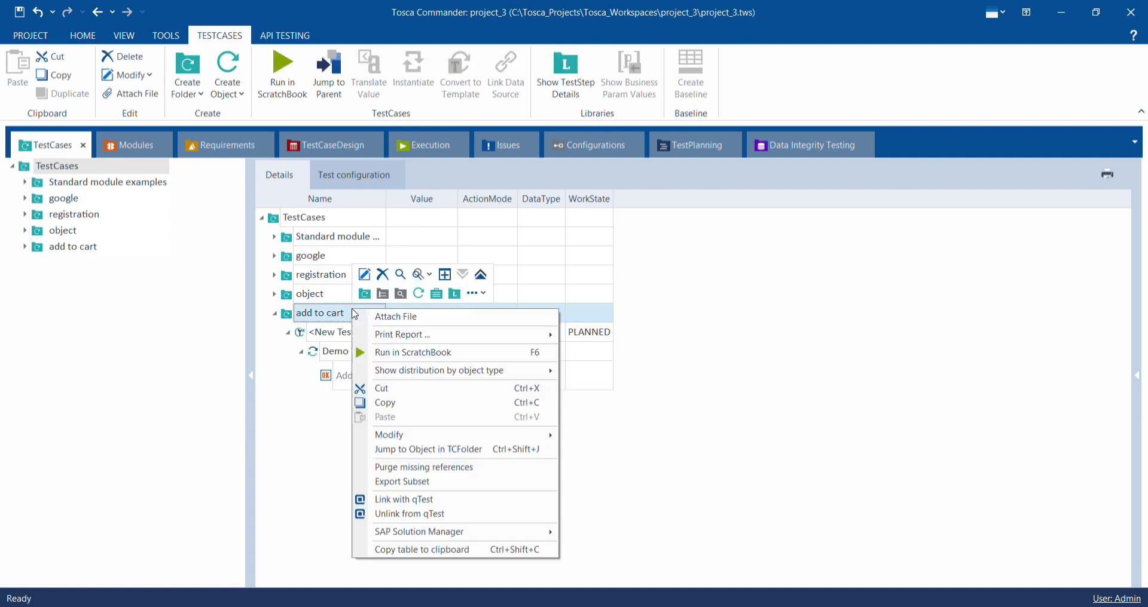
{"action": "left_click", "coordinate": [373, 353]}
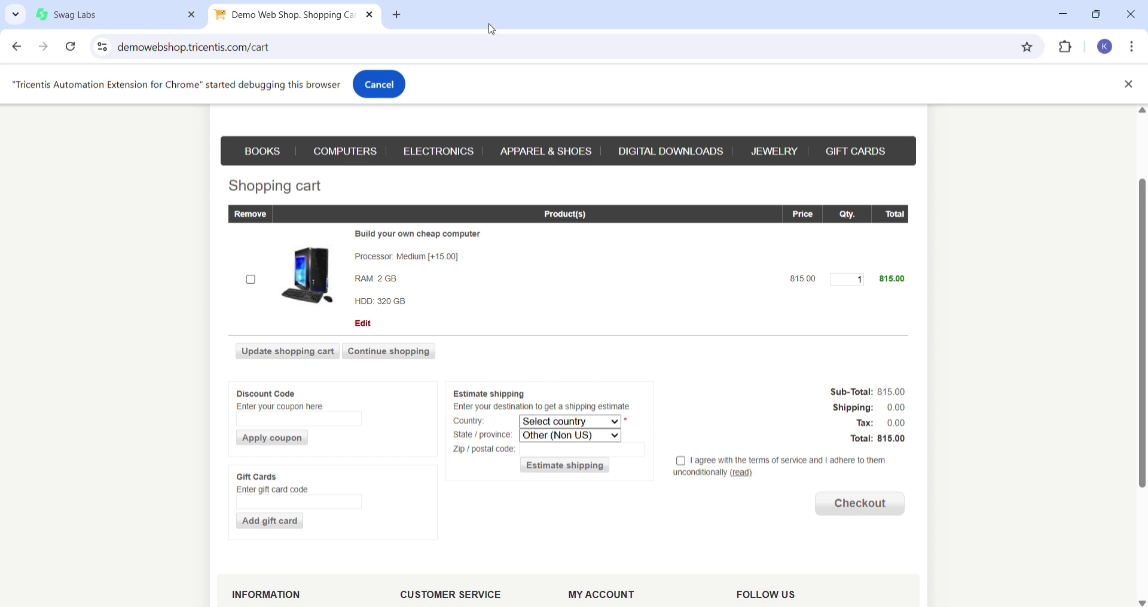
{"action": "key", "text": "alt+Tab"}
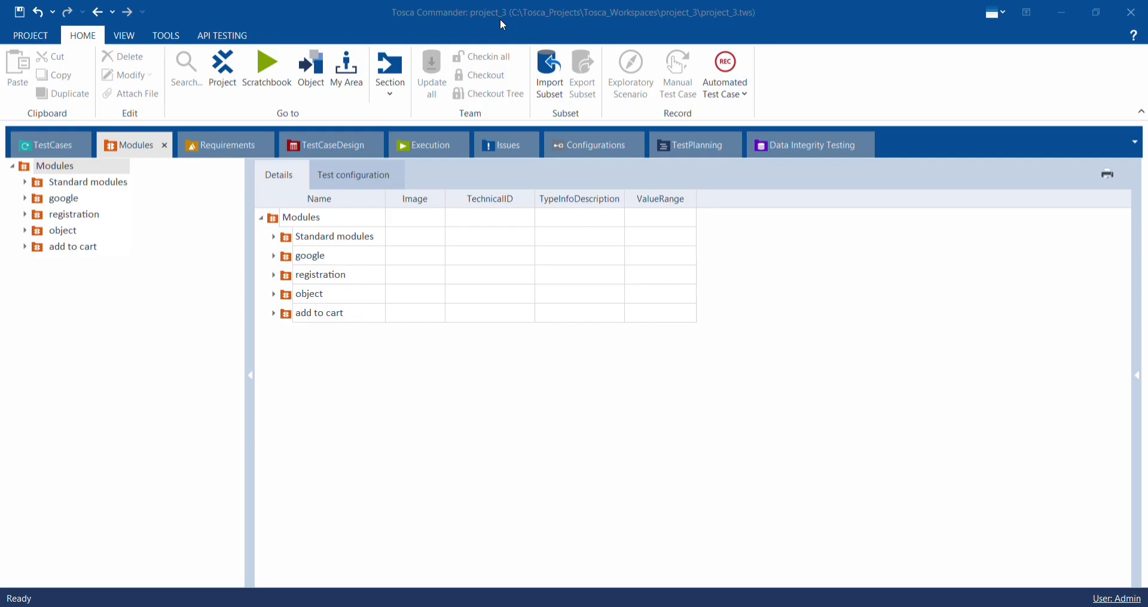
- Create a new Modules folder named add list object to cart
{"action": "right_click", "coordinate": [305, 349]}
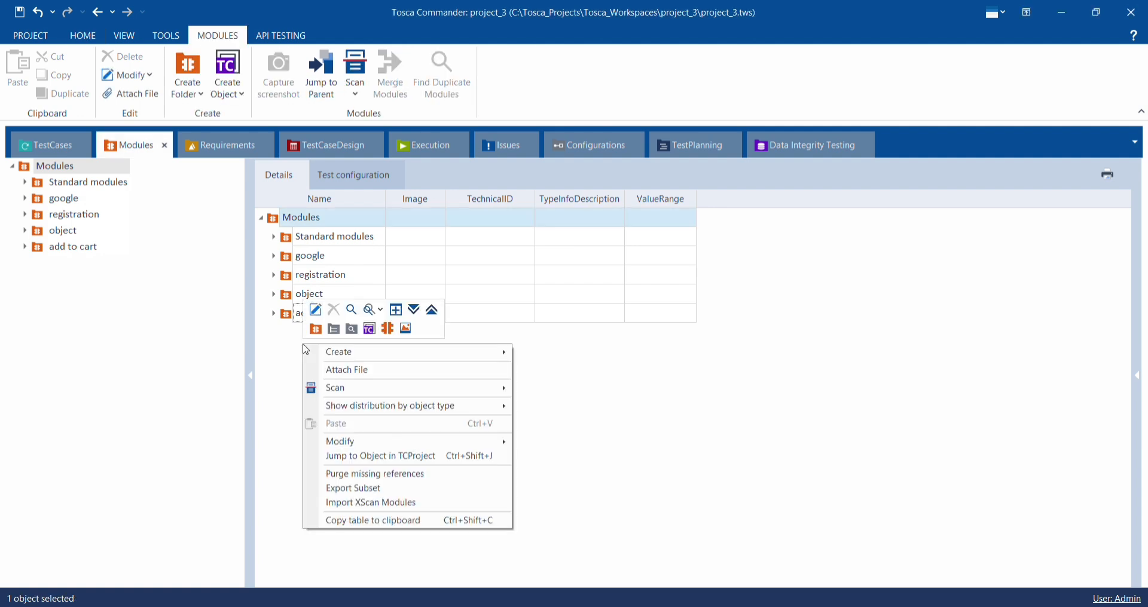
{"action": "left_click", "coordinate": [316, 328]}
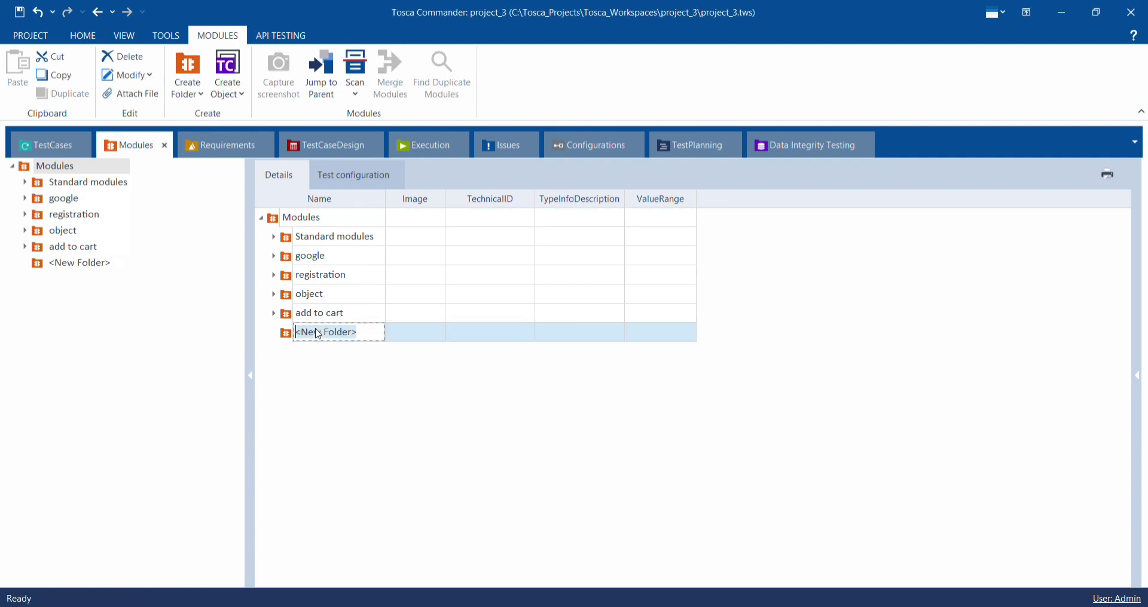
{"action": "key", "text": "BackSpace"}
{"action": "type", "text": "rt"}
{"action": "key", "text": "Return"}
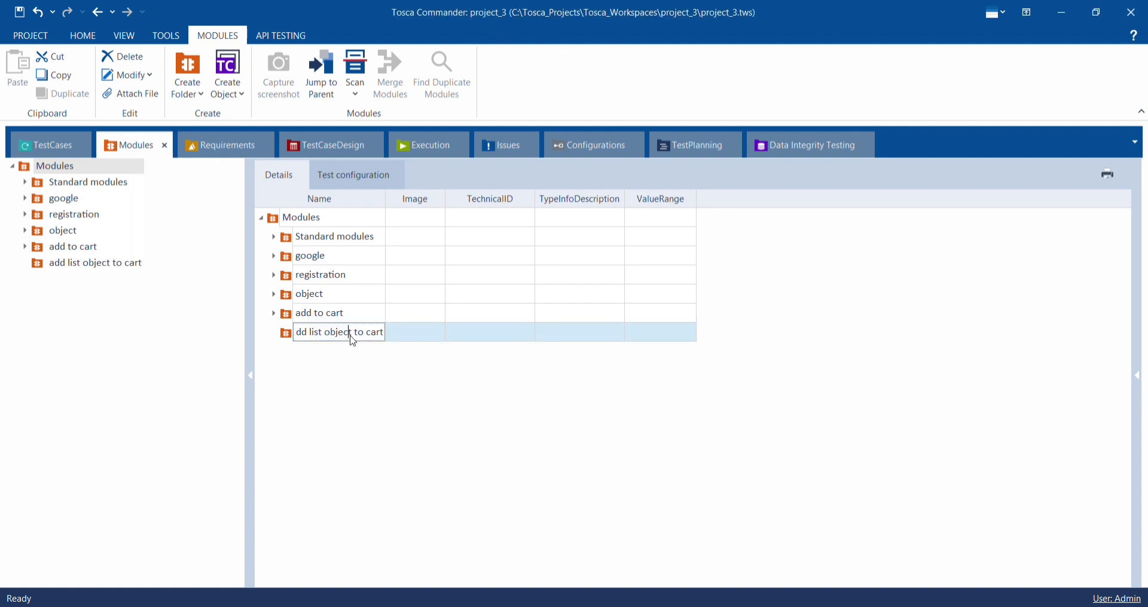
{"action": "left_click", "coordinate": [426, 336]}
- Start an application scan from the add list object to cart folder on the Demo Web Shop Desktops page
{"action": "right_click", "coordinate": [347, 330]}
{"action": "mouse_move", "coordinate": [505, 364]}
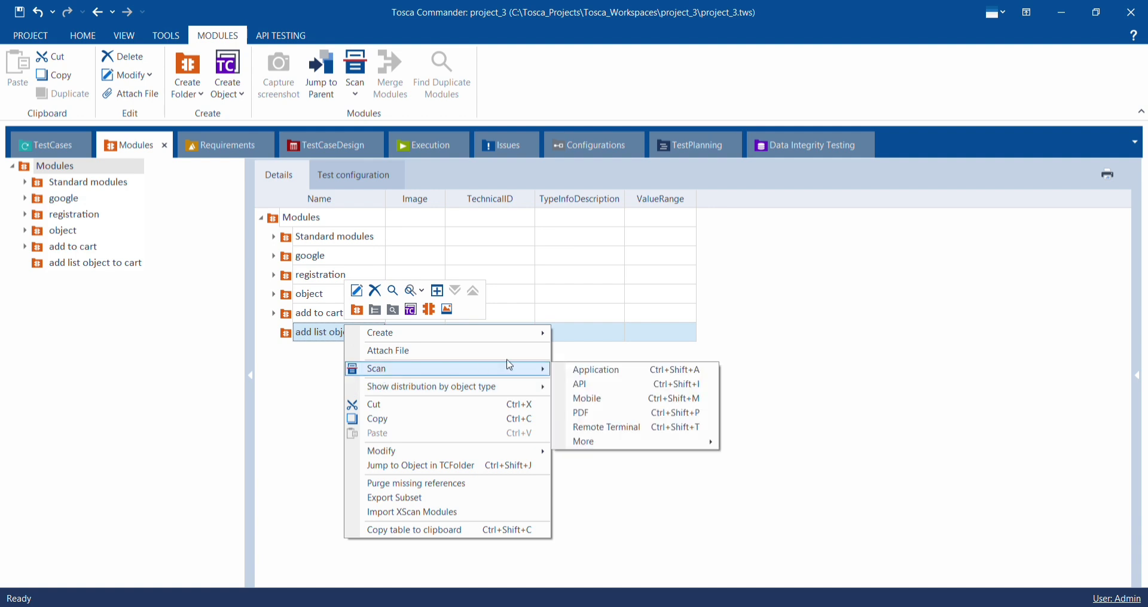
{"action": "left_click", "coordinate": [575, 370]}
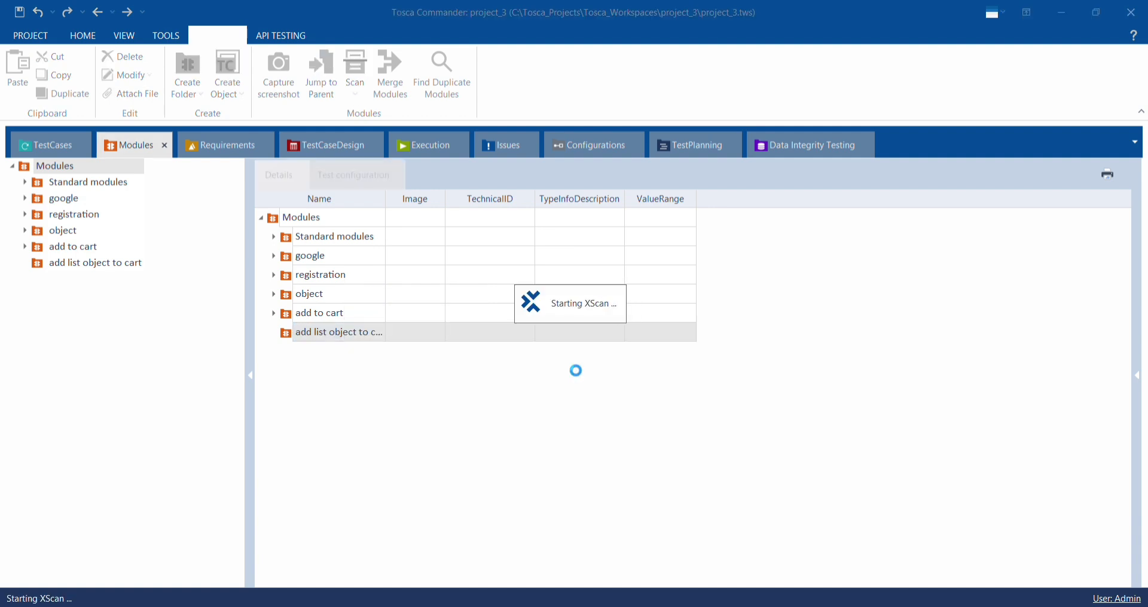
{"action": "left_click", "coordinate": [382, 299]}
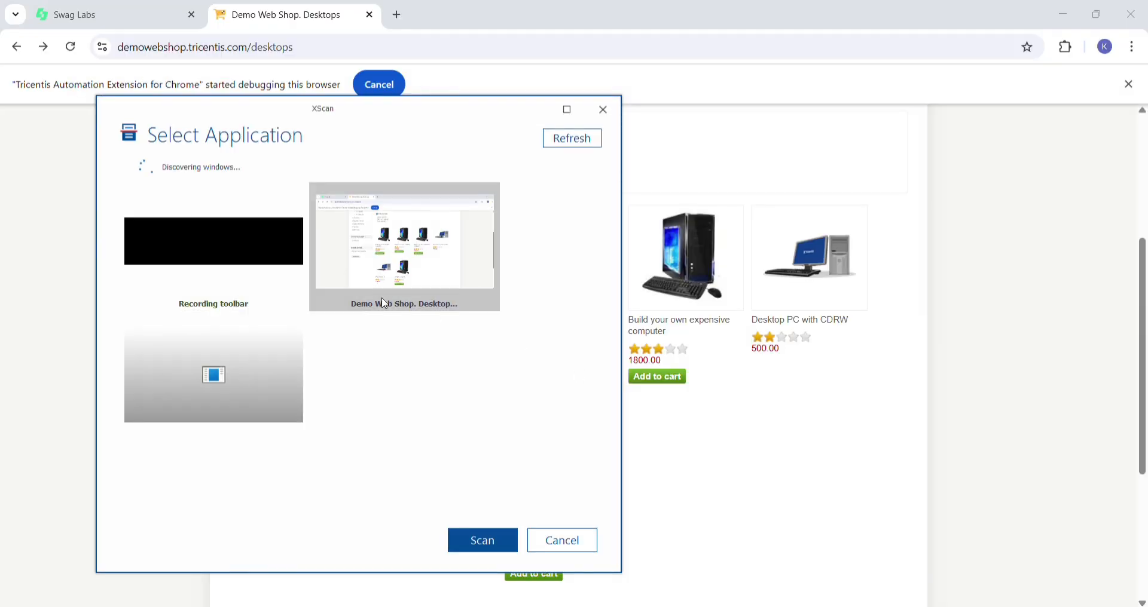
{"action": "left_click", "coordinate": [485, 547]}
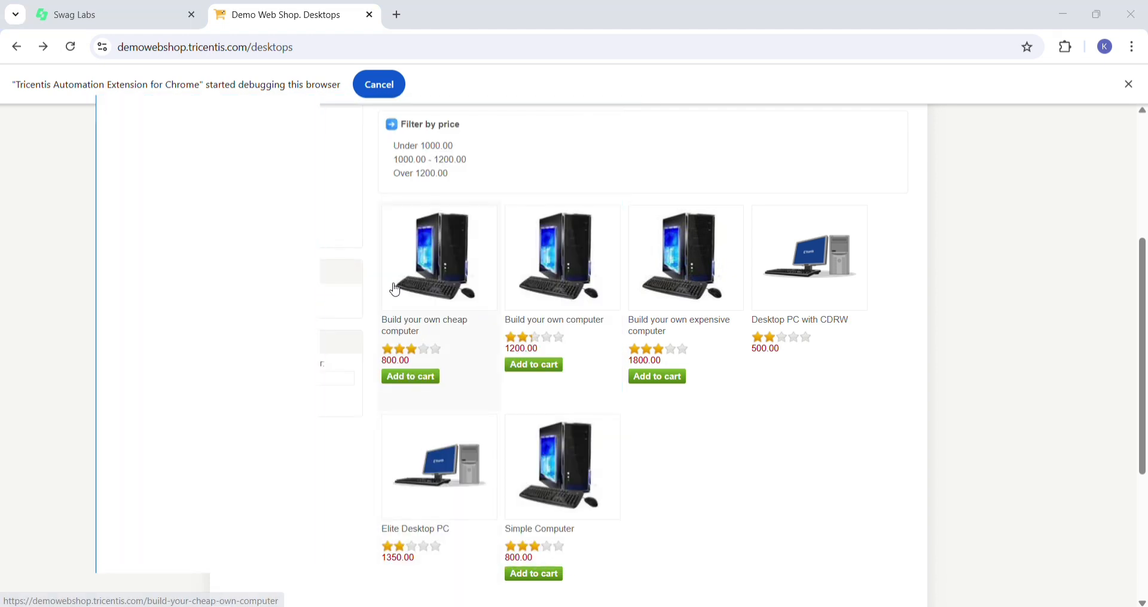
- Add the Add to cart buttons of Build your own cheap computer and Build your own computer to the scan and switch to XScan's advanced view
{"action": "left_click", "coordinate": [421, 385]}
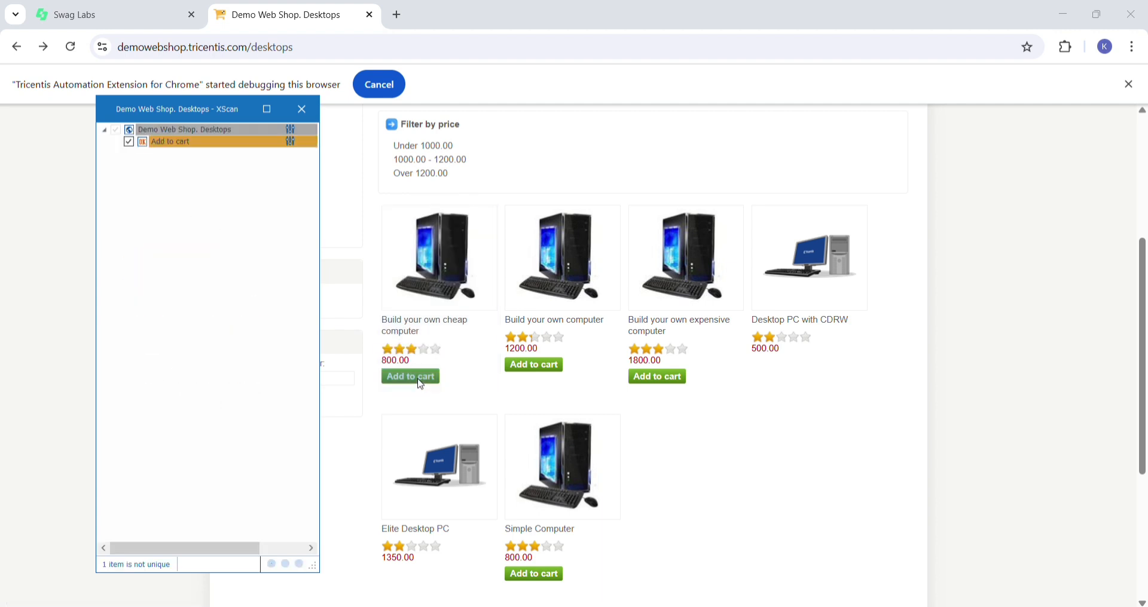
{"action": "left_click", "coordinate": [523, 368]}
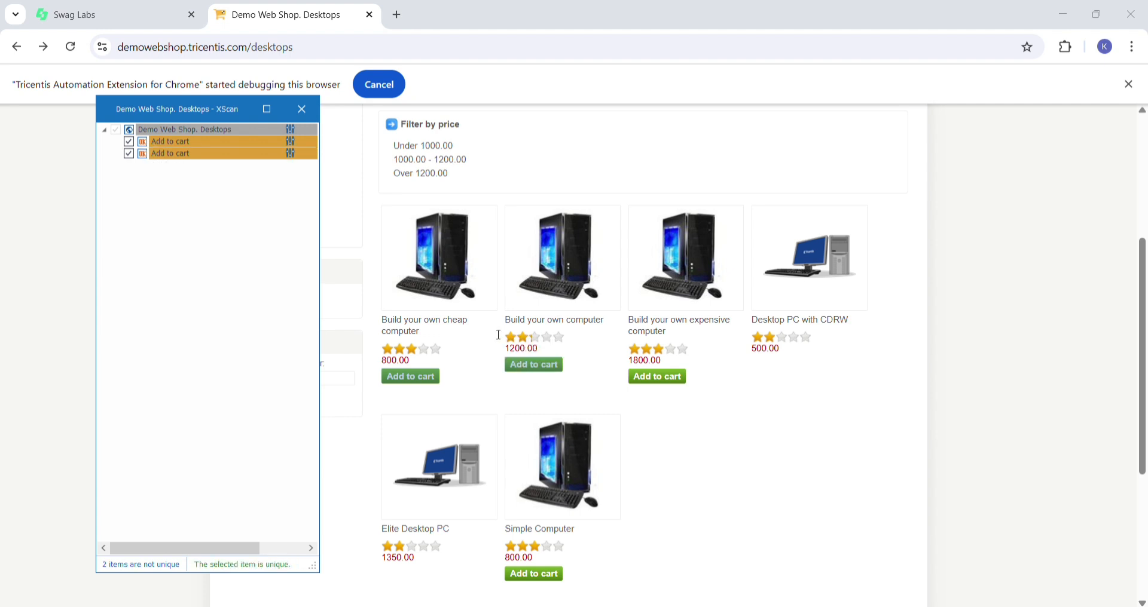
{"action": "left_click", "coordinate": [268, 113]}
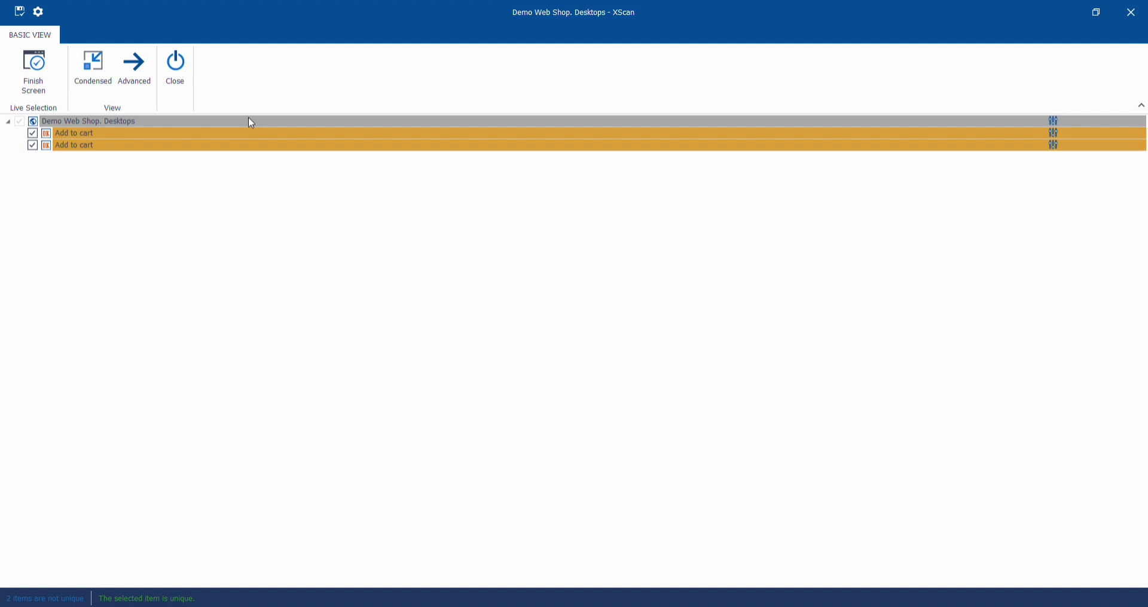
{"action": "left_click", "coordinate": [133, 71]}
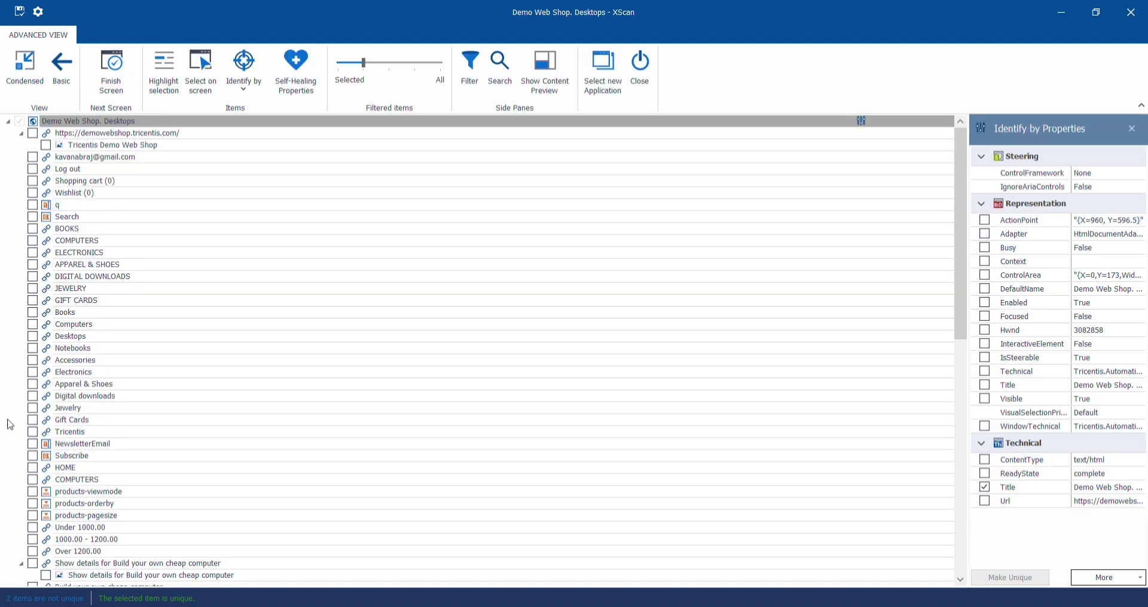
- Identify the selected Add to cart buttons by index, using index 1 for Build your own cheap computer and index 2 for Build your own computer
{"action": "scroll", "coordinate": [55, 257], "scroll_direction": "down", "scroll_amount": 7}
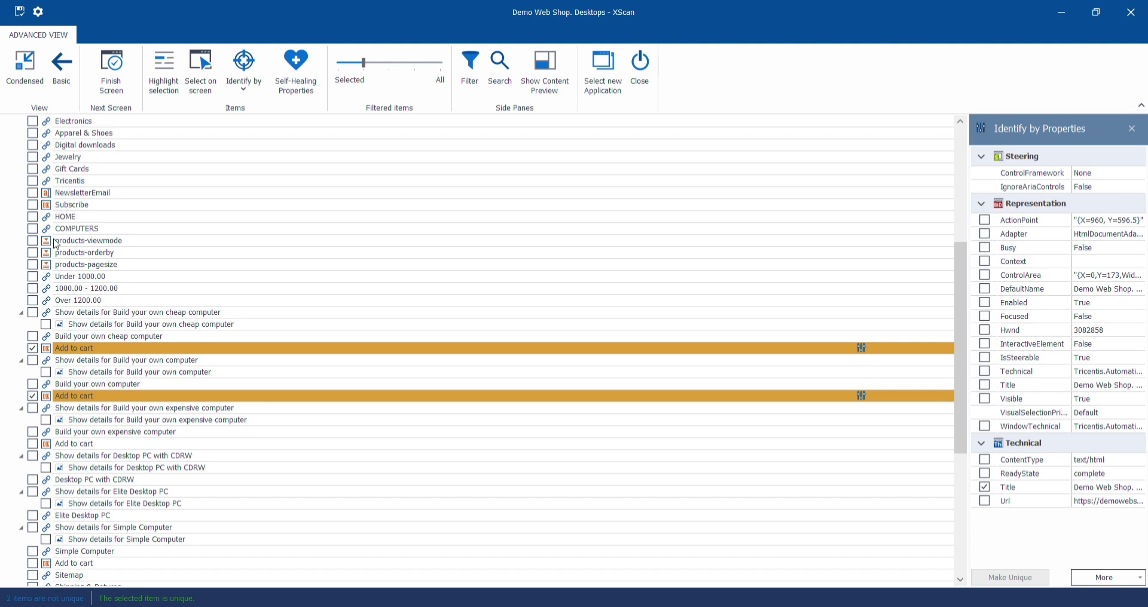
{"action": "left_click", "coordinate": [233, 97]}
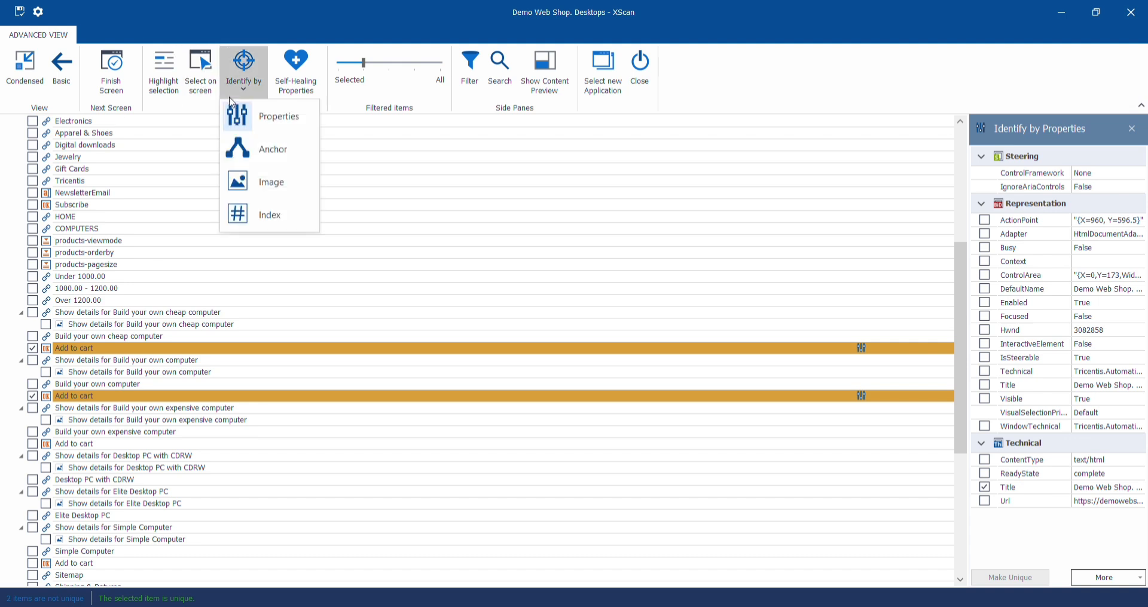
{"action": "left_click", "coordinate": [253, 223]}
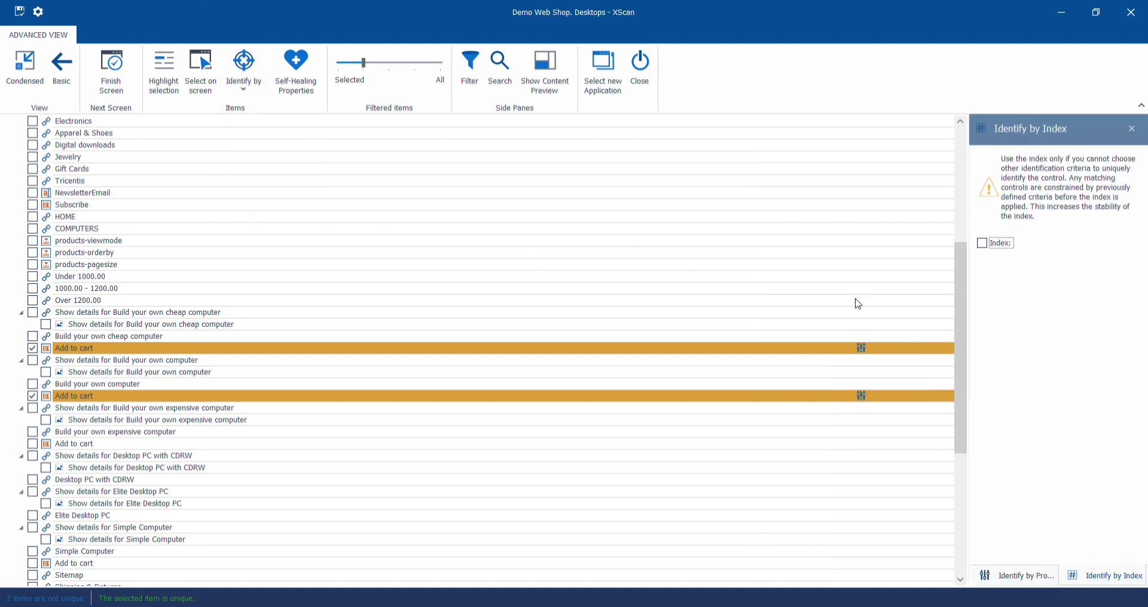
{"action": "left_click", "coordinate": [982, 244]}
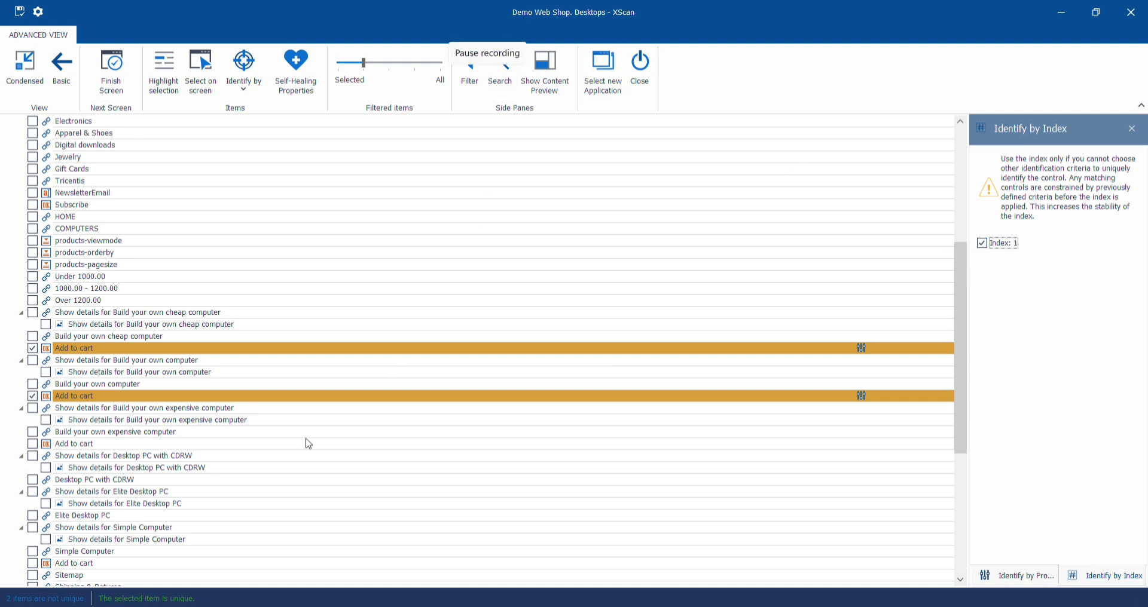
{"action": "left_click", "coordinate": [104, 349]}
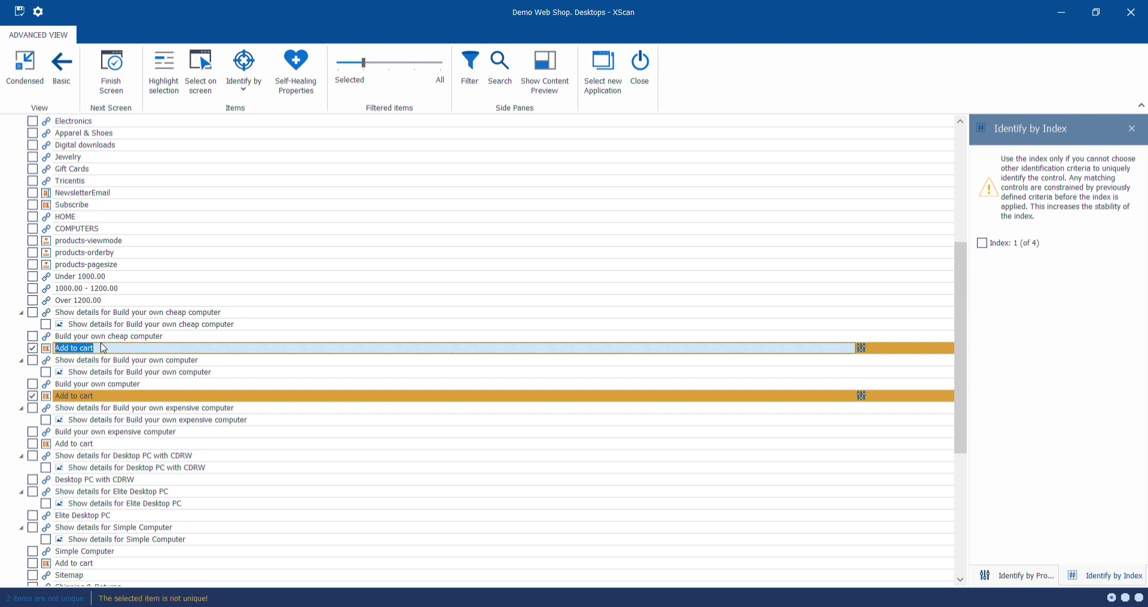
{"action": "left_click", "coordinate": [982, 244]}
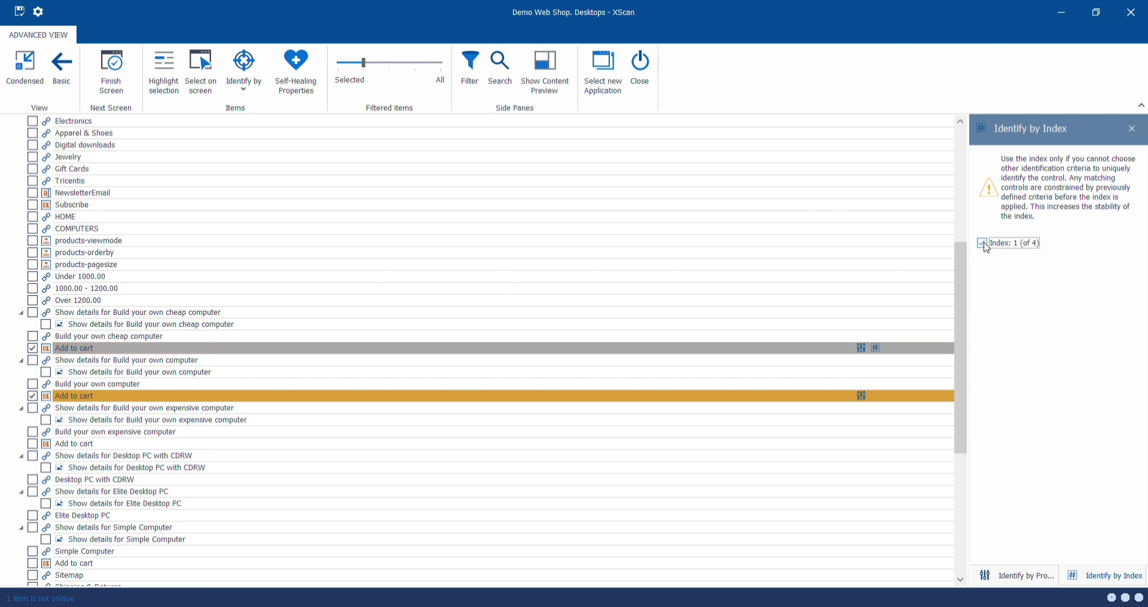
{"action": "left_click", "coordinate": [94, 397]}
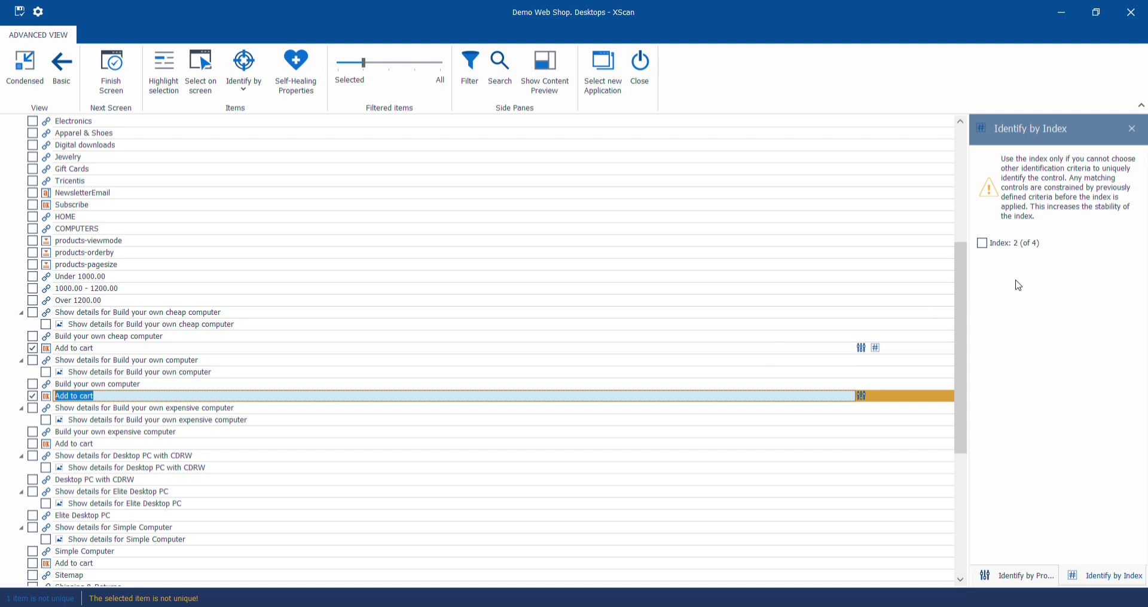
{"action": "left_click", "coordinate": [982, 244]}
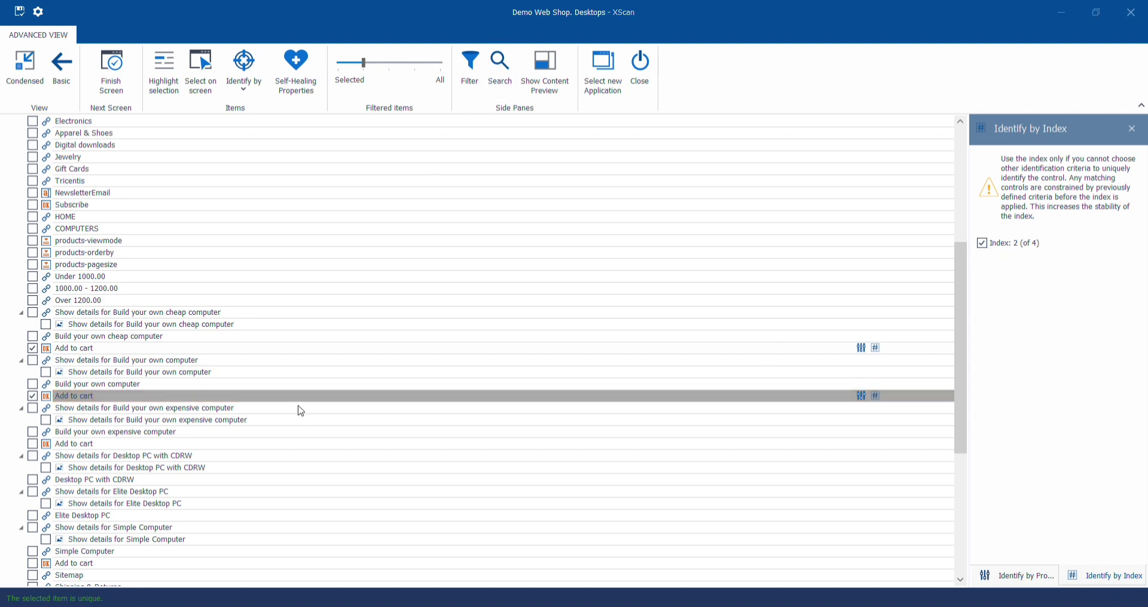
- Save the scanned Desktops module from XScan's basic view, close the scan and return to Tosca Commander
{"action": "left_click", "coordinate": [63, 89]}
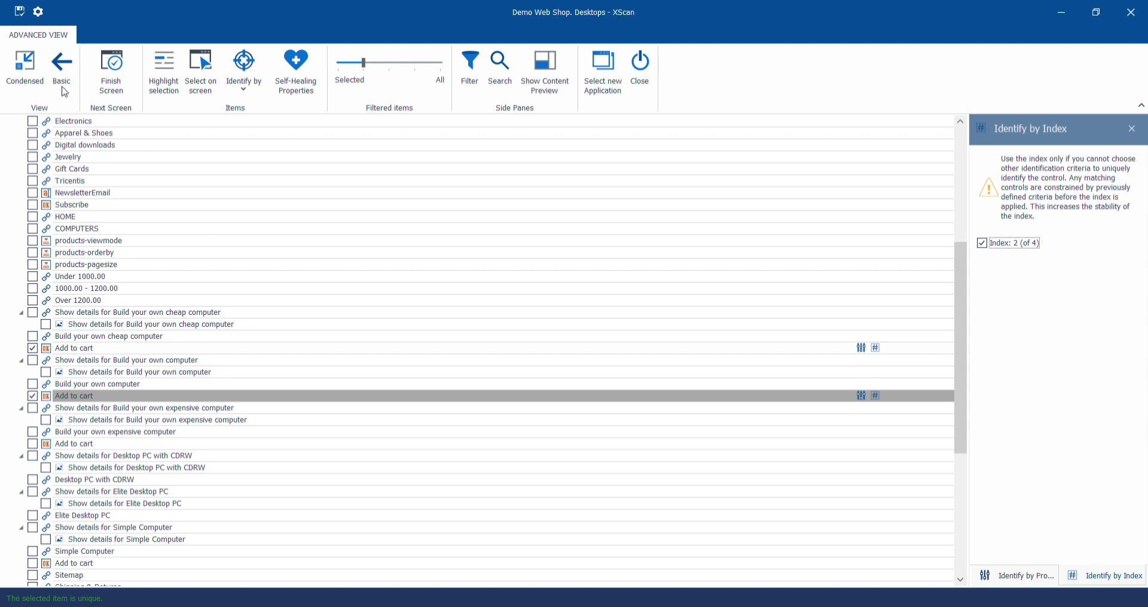
{"action": "left_click", "coordinate": [22, 19]}
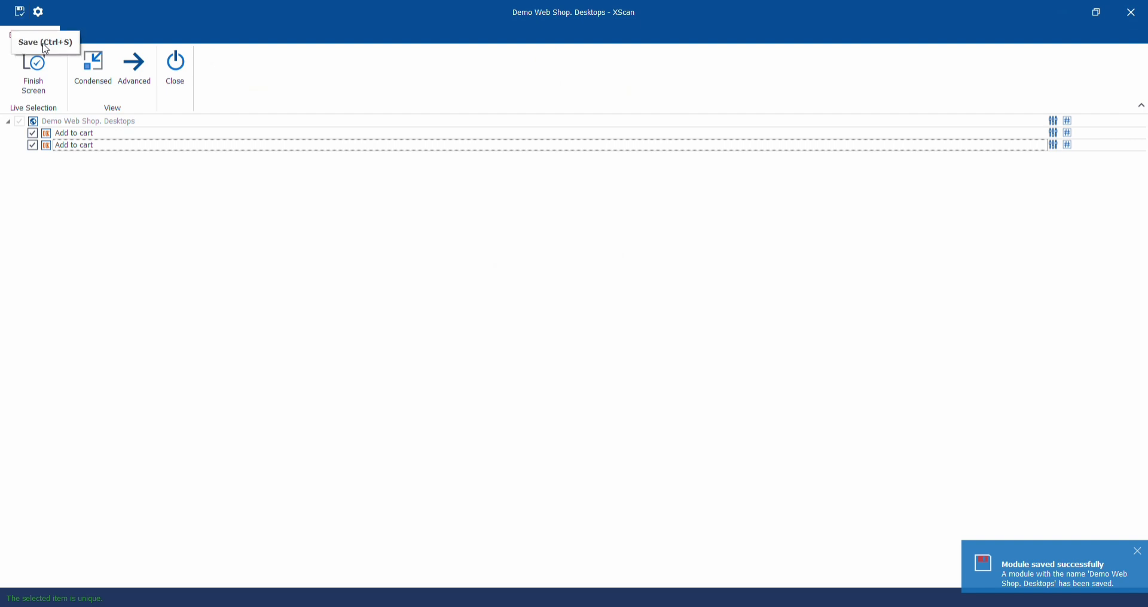
{"action": "left_click", "coordinate": [44, 82]}
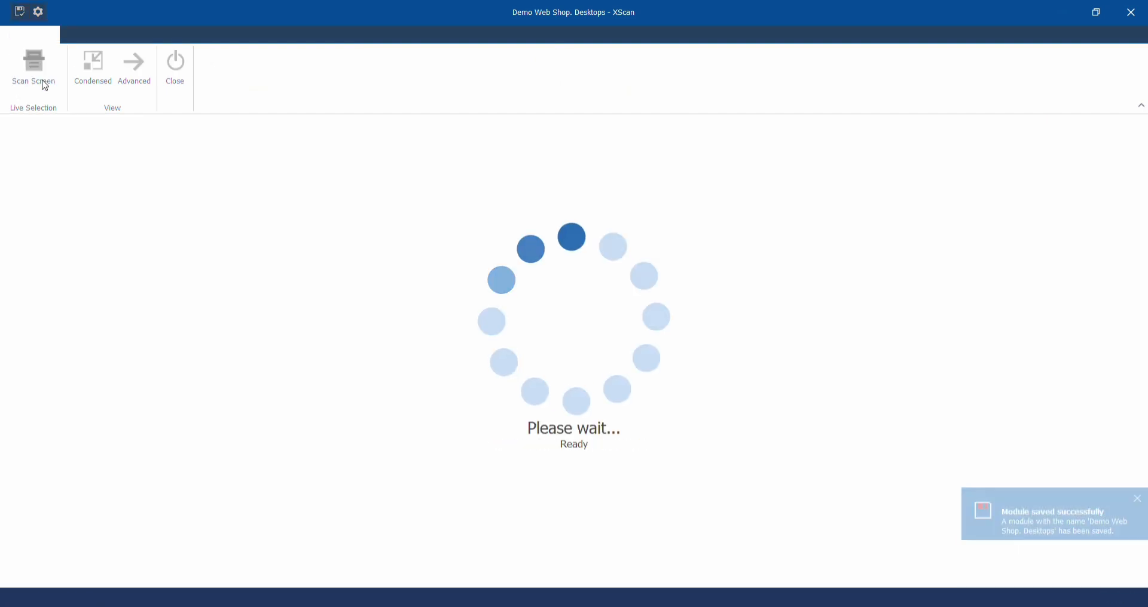
{"action": "left_click", "coordinate": [174, 77]}
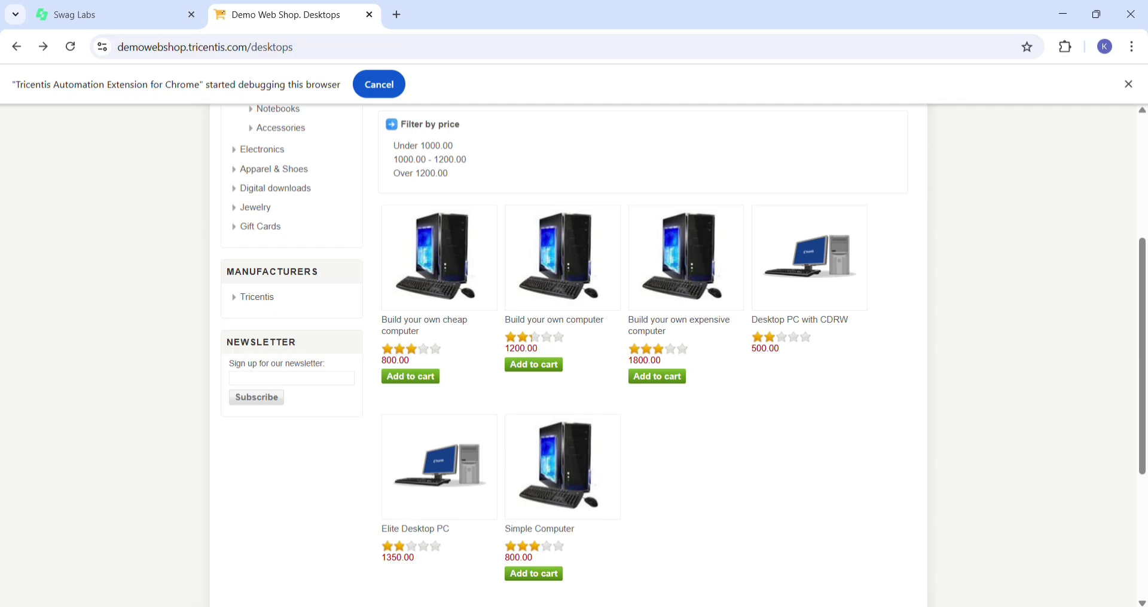
{"action": "left_click", "coordinate": [757, 606]}
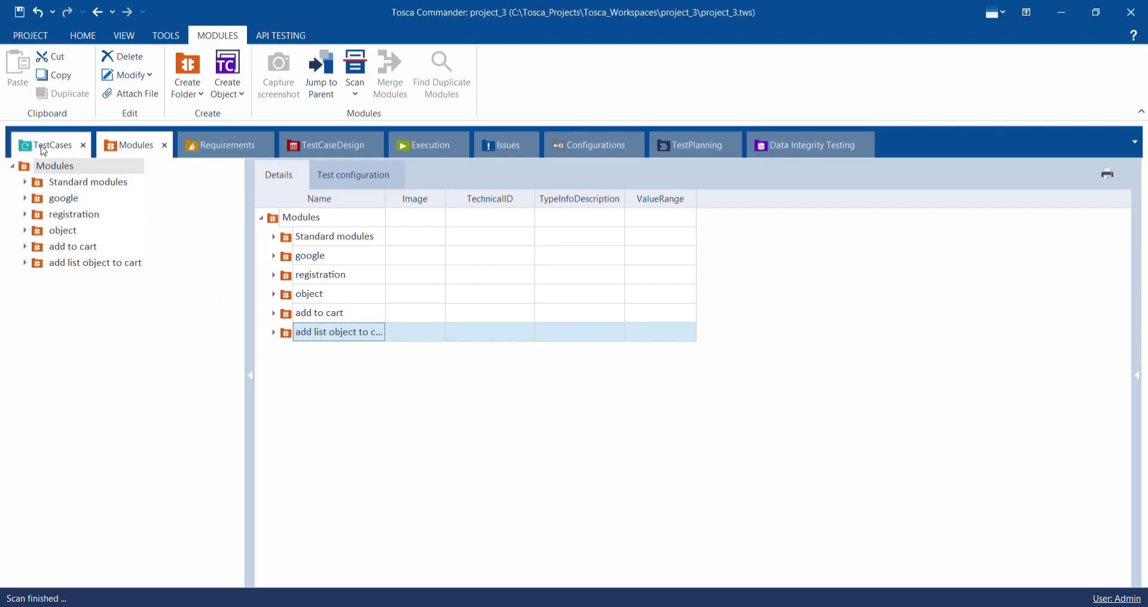
- Create a new TestCases folder named add list object to cart, matching the Modules folder's name
{"action": "left_click", "coordinate": [358, 333]}
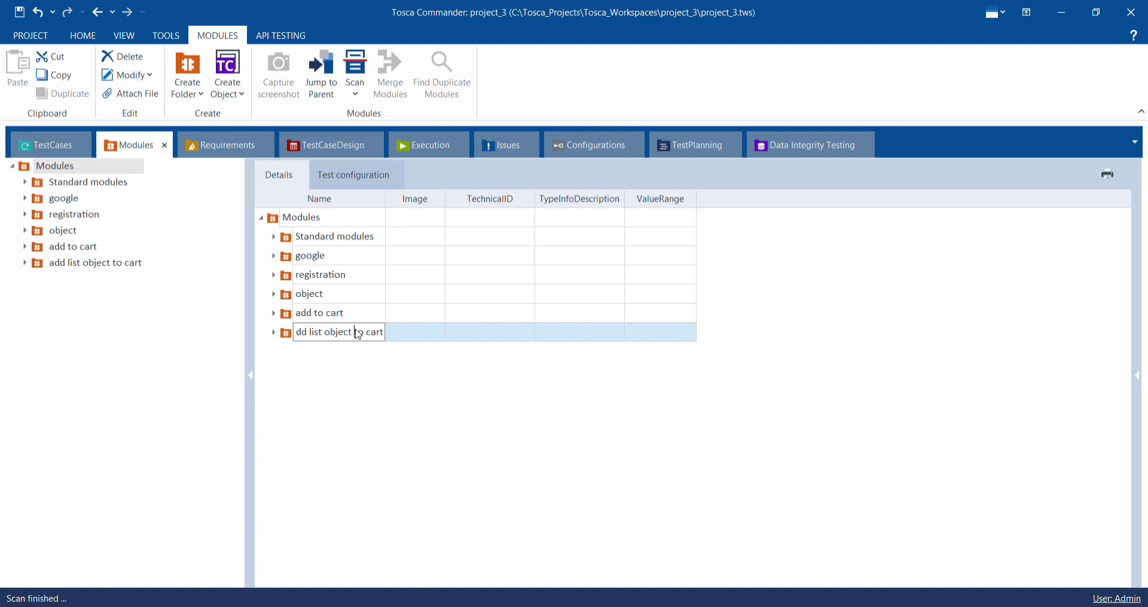
{"action": "key", "text": "ctrl+a"}
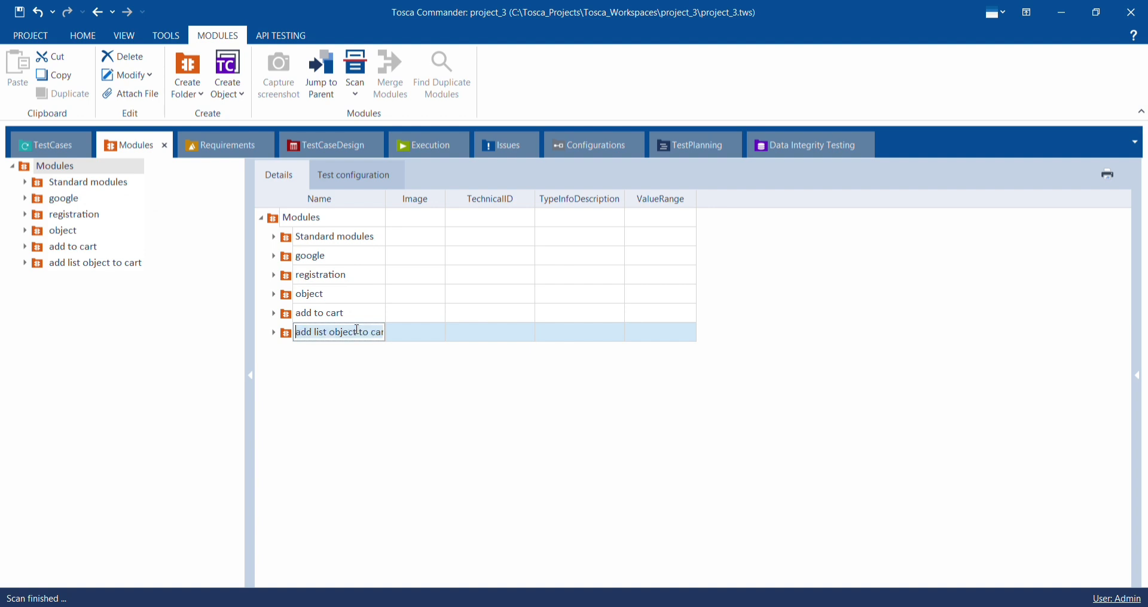
{"action": "left_click", "coordinate": [356, 332]}
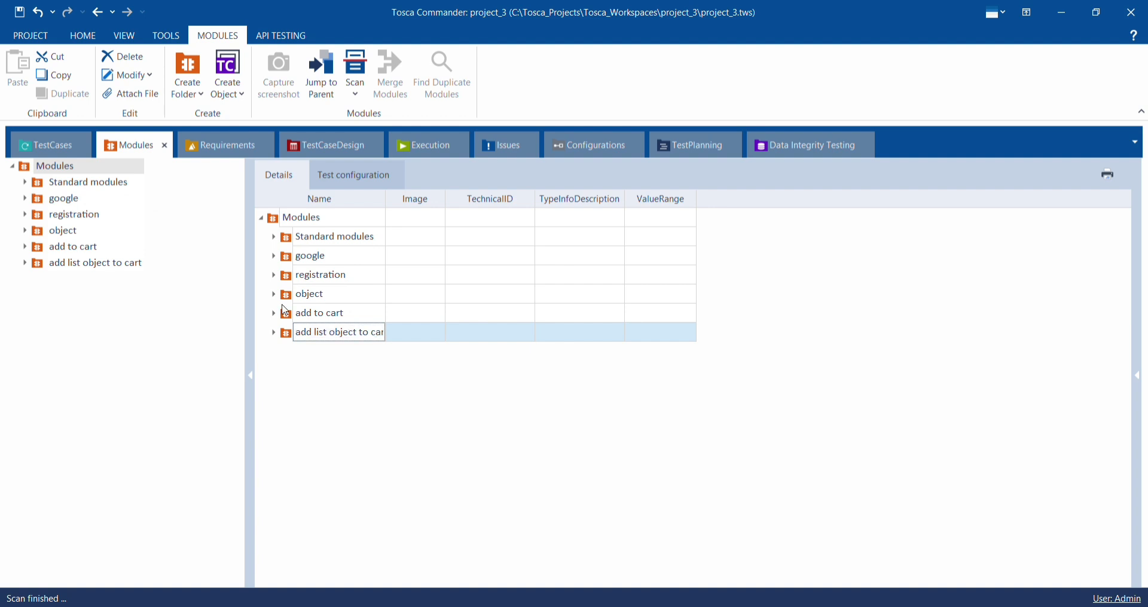
{"action": "left_click", "coordinate": [57, 148]}
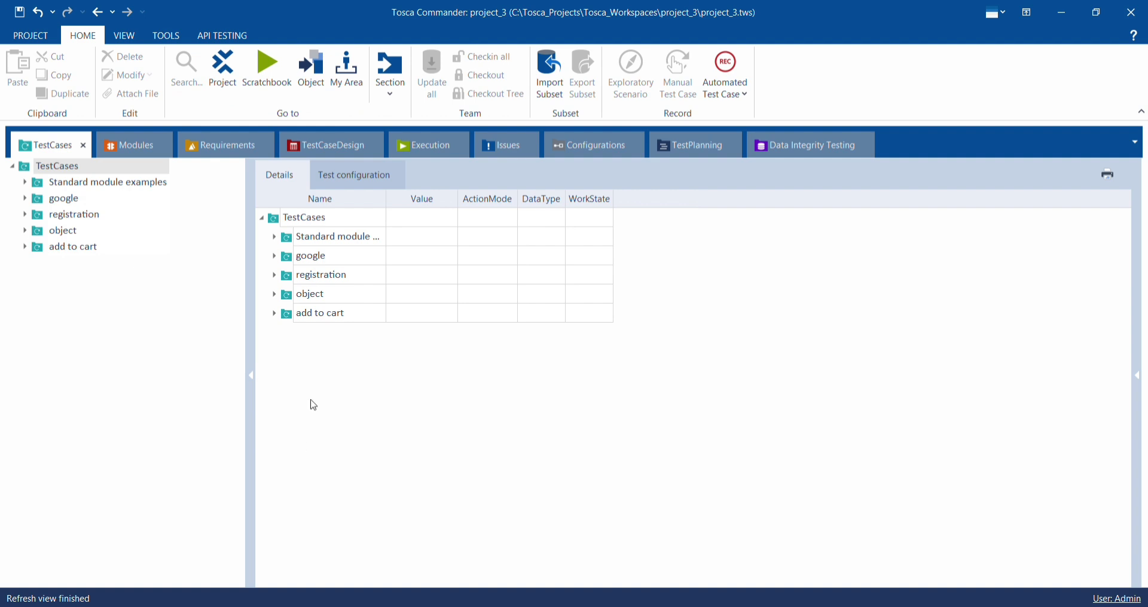
{"action": "right_click", "coordinate": [293, 326]}
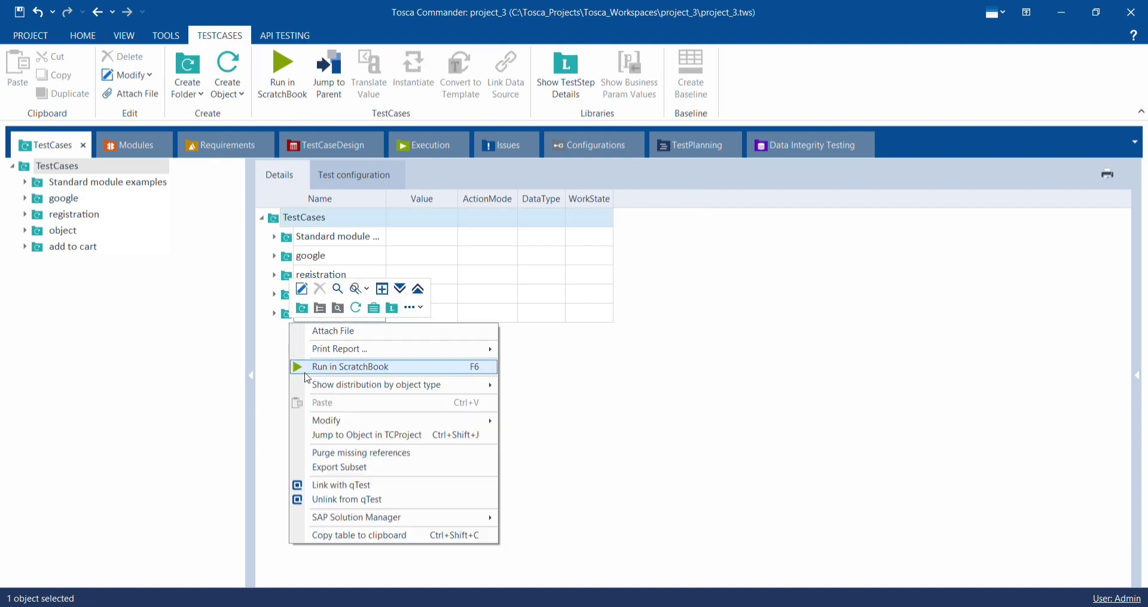
{"action": "left_click", "coordinate": [303, 310]}
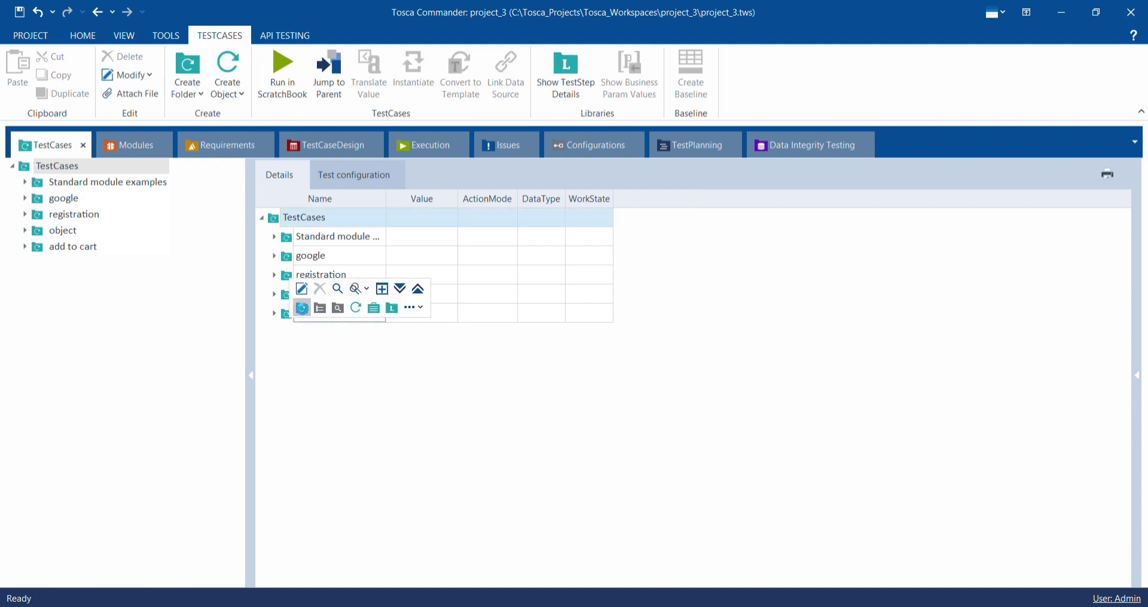
{"action": "type", "text": "add list object to cart"}
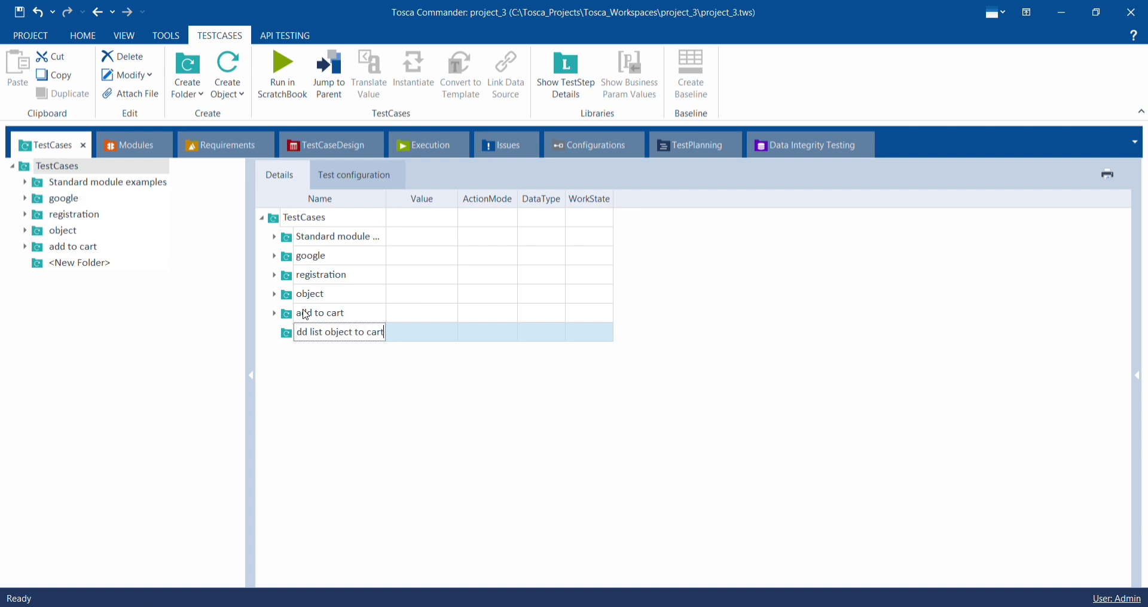
{"action": "left_click", "coordinate": [372, 377]}
- Add the Demo Web Shop. Desktops module to the add list object to cart TestCases folder as a new test case
{"action": "left_click", "coordinate": [129, 145]}
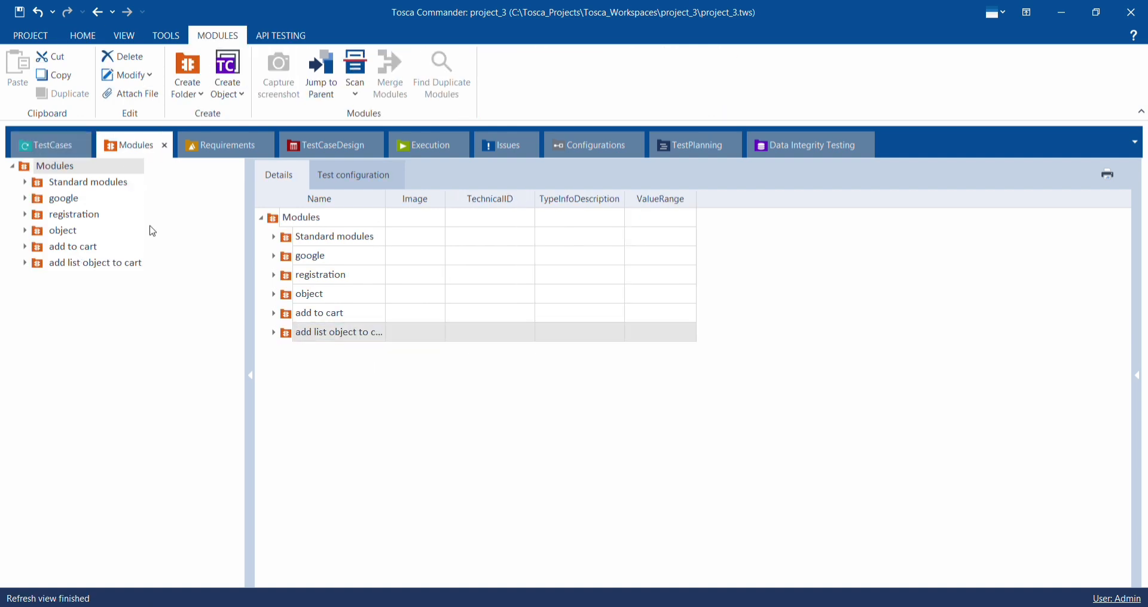
{"action": "left_click", "coordinate": [276, 335]}
{"action": "left_click_drag", "start_coordinate": [333, 361], "coordinate": [293, 335]}
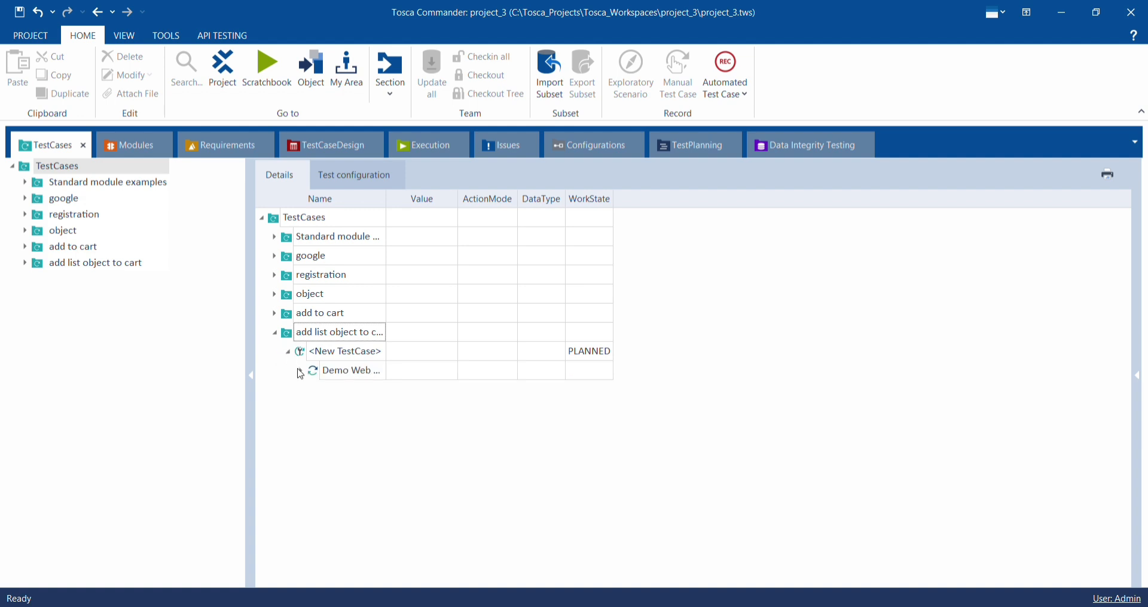
- Set the values of Add to cart and Add to cart_1 in the new test case to {Click}
{"action": "left_click", "coordinate": [422, 397]}
{"action": "left_click", "coordinate": [435, 395]}
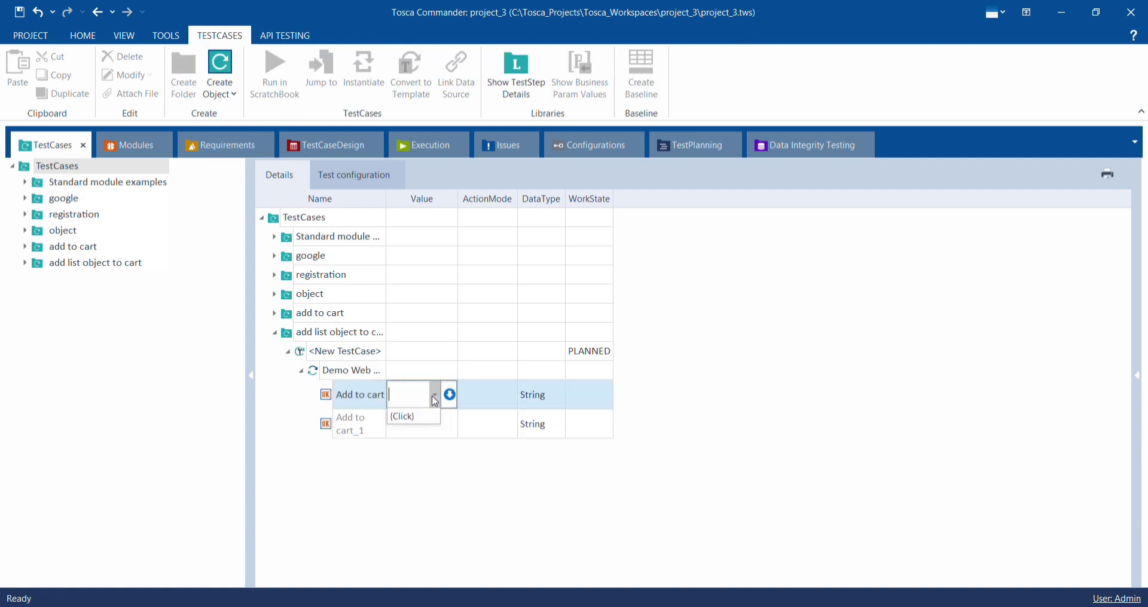
{"action": "left_click", "coordinate": [433, 417]}
{"action": "left_click", "coordinate": [431, 418]}
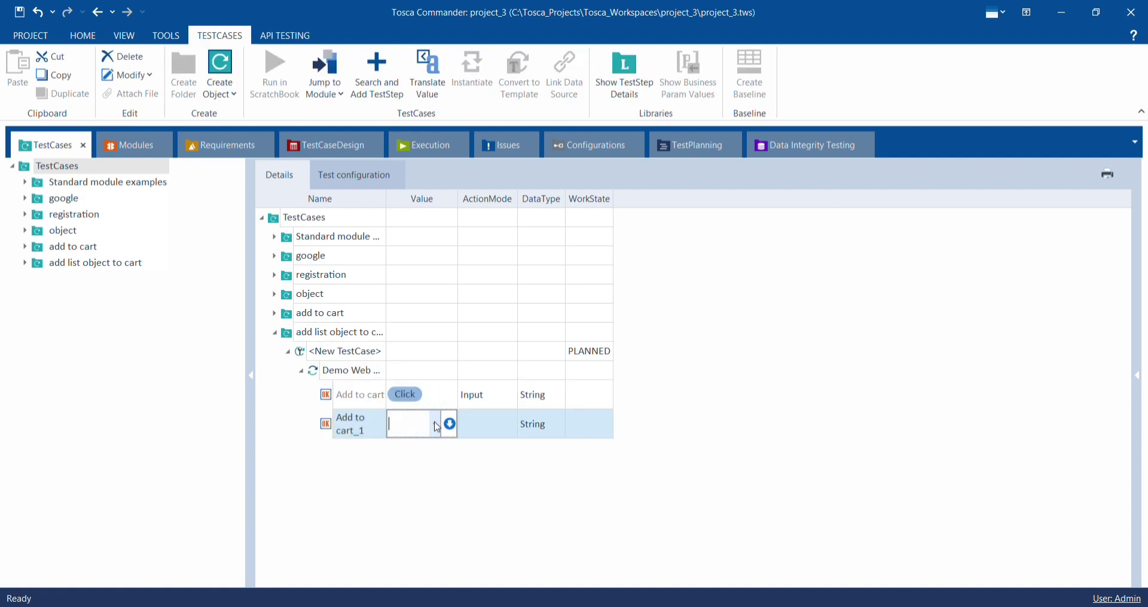
{"action": "left_click", "coordinate": [440, 429]}
{"action": "left_click", "coordinate": [429, 448]}
{"action": "left_click", "coordinate": [436, 469]}
- Run the add list object to cart test case folder in ScratchBook
{"action": "left_click", "coordinate": [420, 334]}
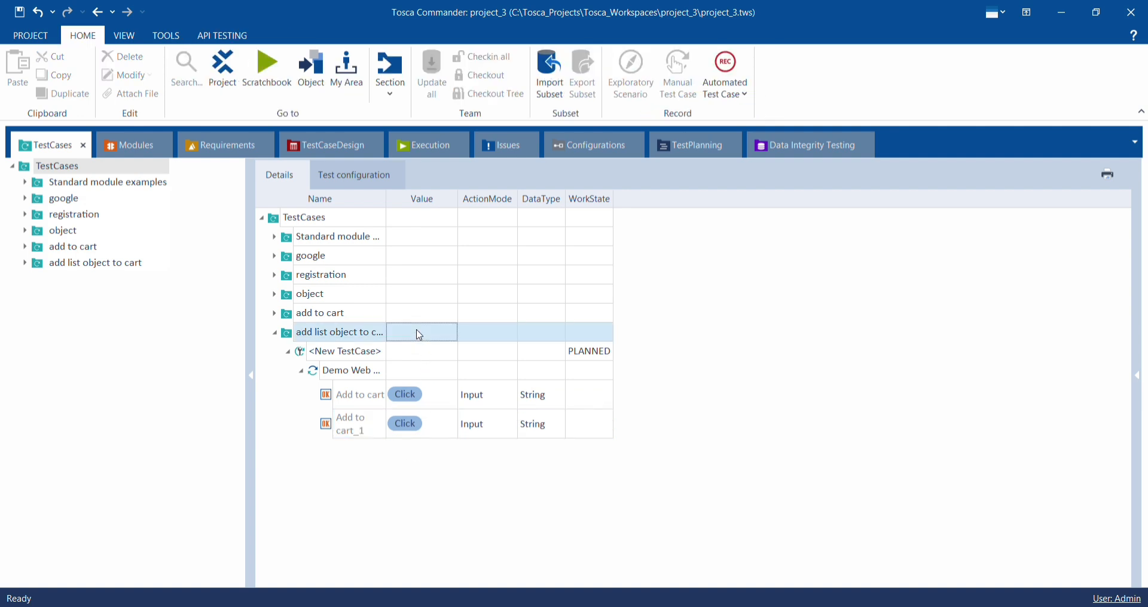
{"action": "right_click", "coordinate": [420, 334]}
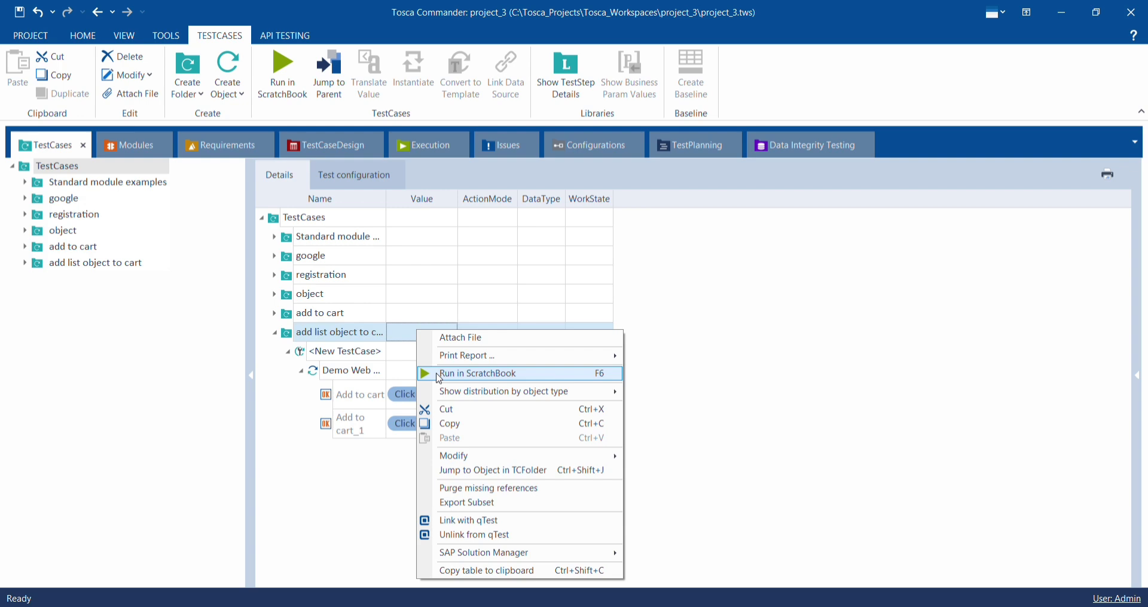
{"action": "left_click", "coordinate": [440, 375]}
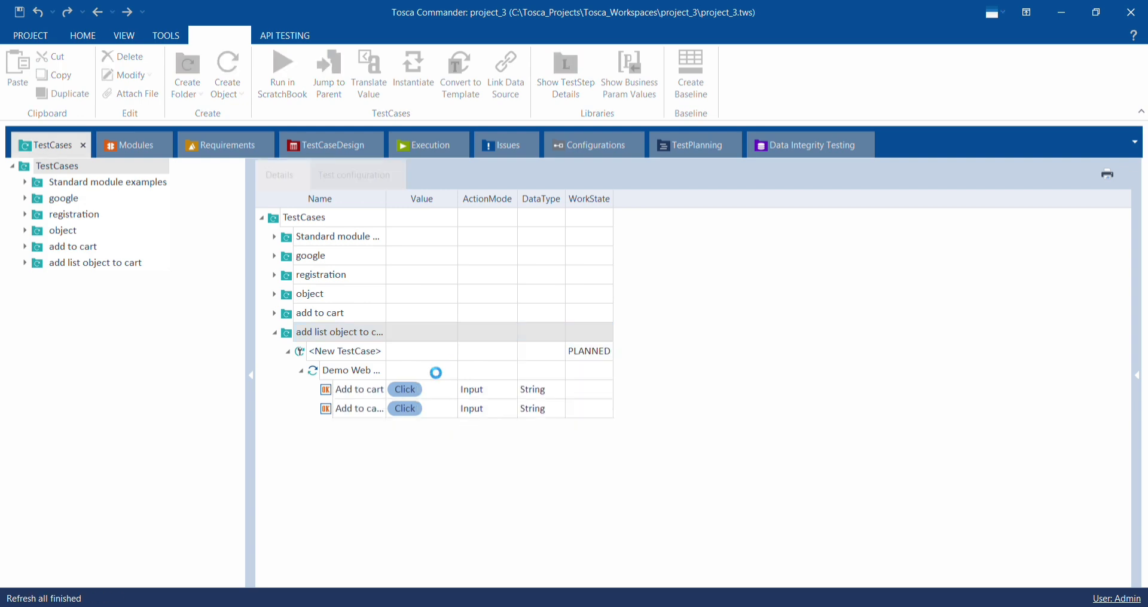
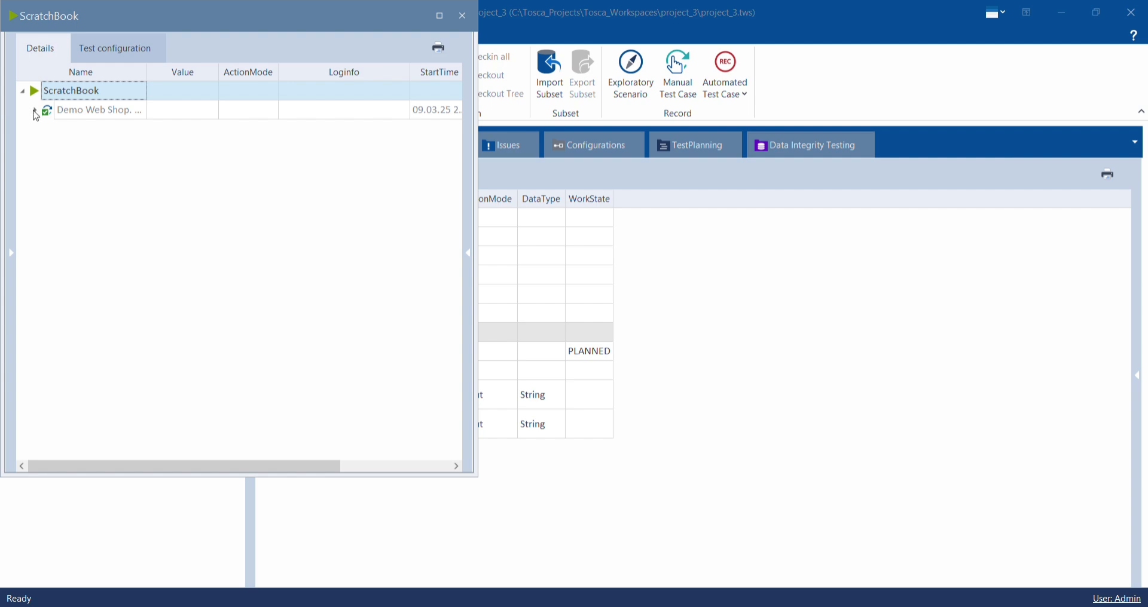
- Inspect the Add to cart results of the ScratchBook run, close ScratchBook and collapse the add list object to cart test case folder
{"action": "left_click", "coordinate": [35, 111]}
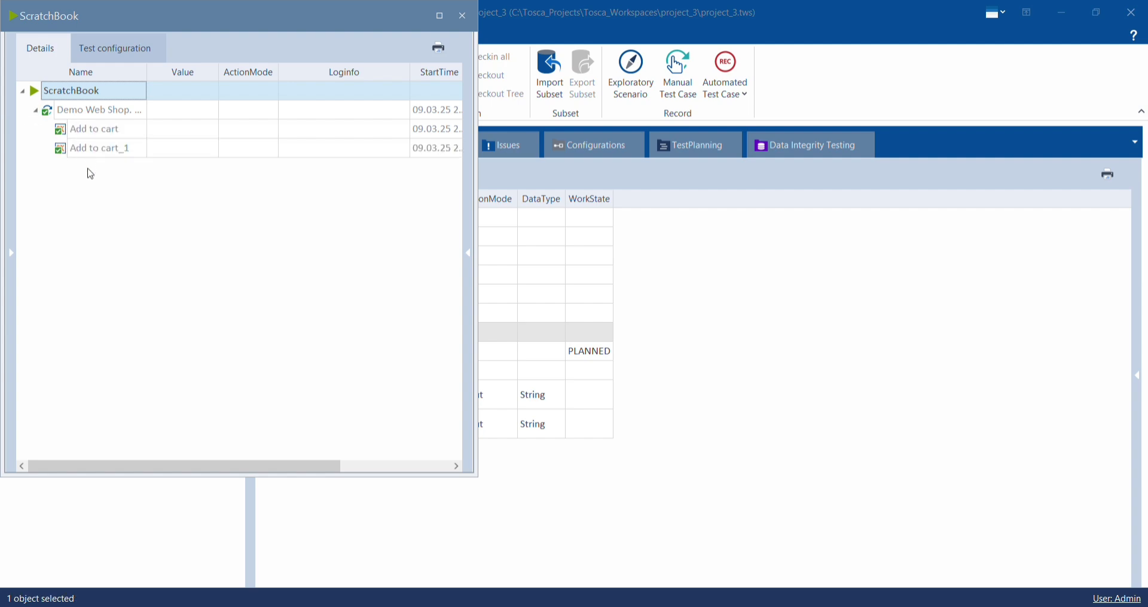
{"action": "left_click", "coordinate": [463, 18]}
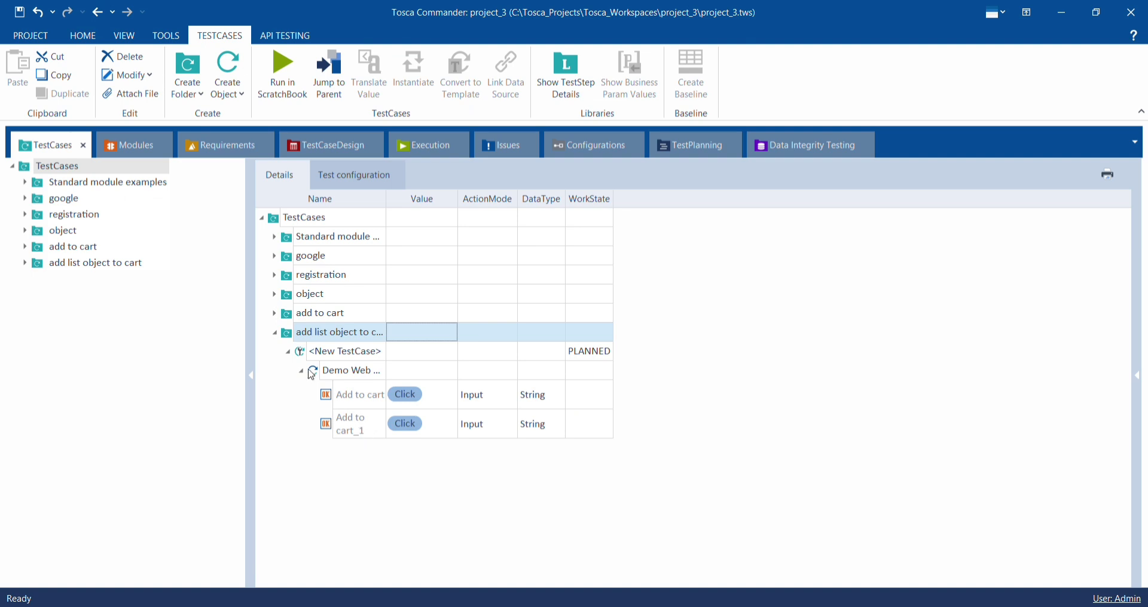
{"action": "left_click", "coordinate": [275, 333]}
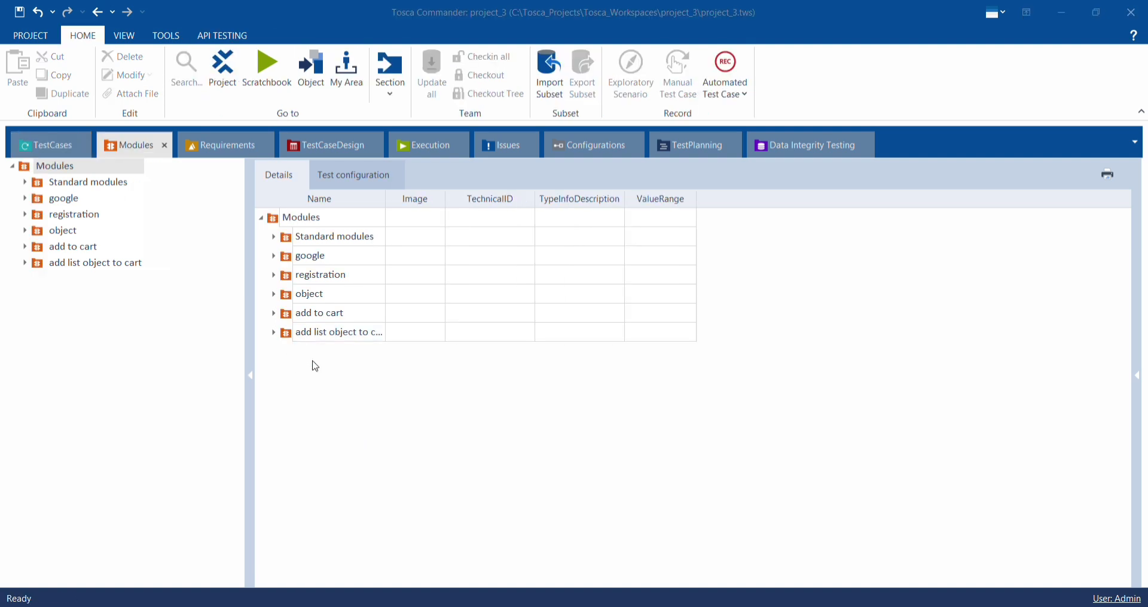
- Create a new Modules folder named add
{"action": "right_click", "coordinate": [312, 361]}
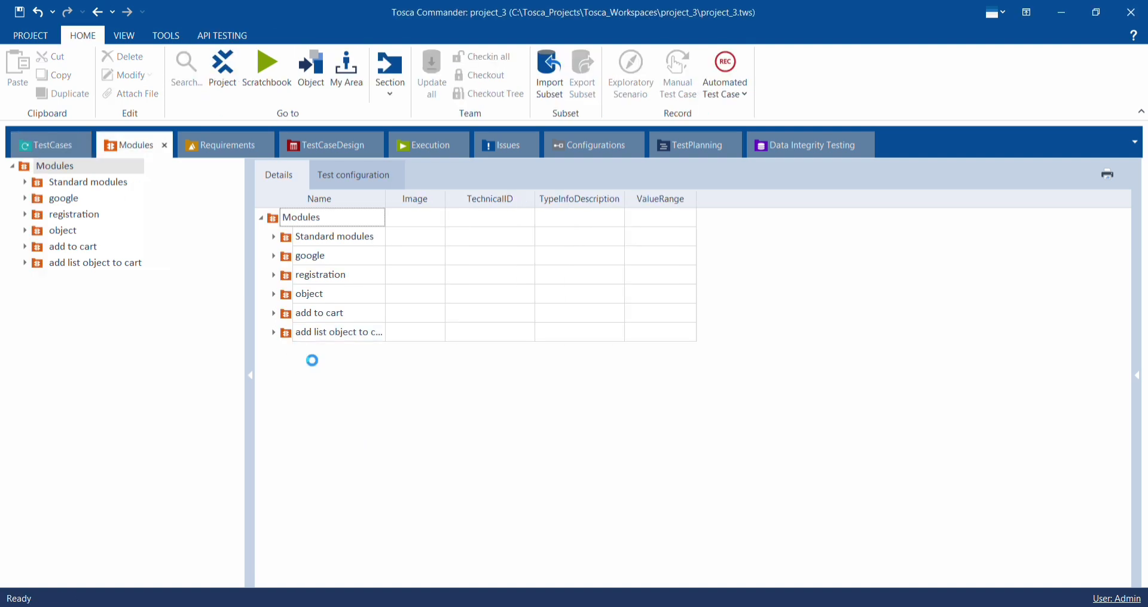
{"action": "mouse_move", "coordinate": [331, 374]}
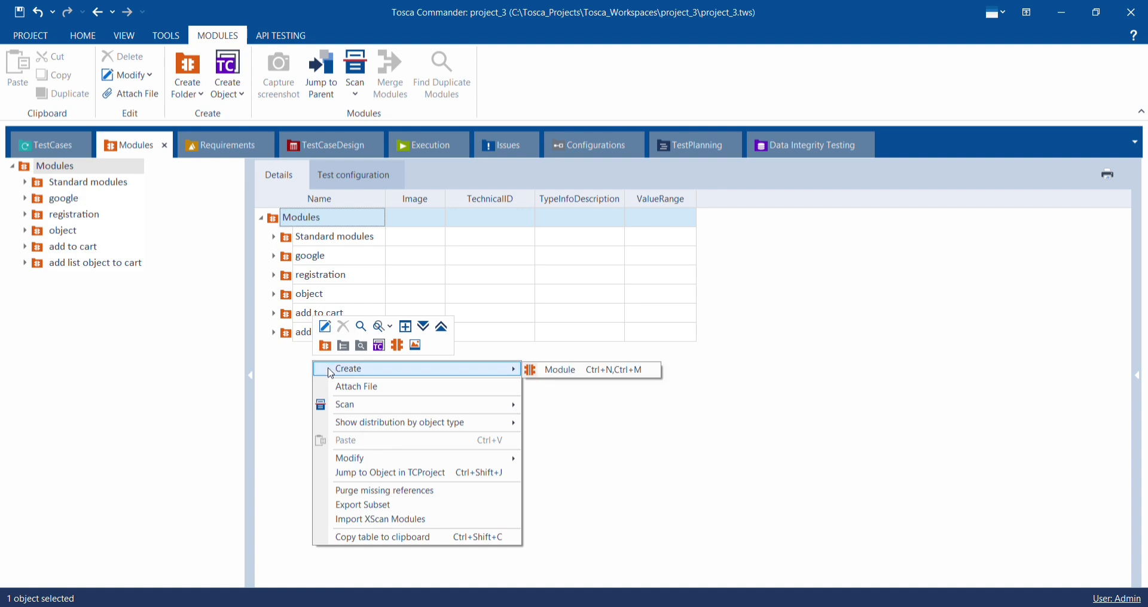
{"action": "left_click", "coordinate": [326, 346]}
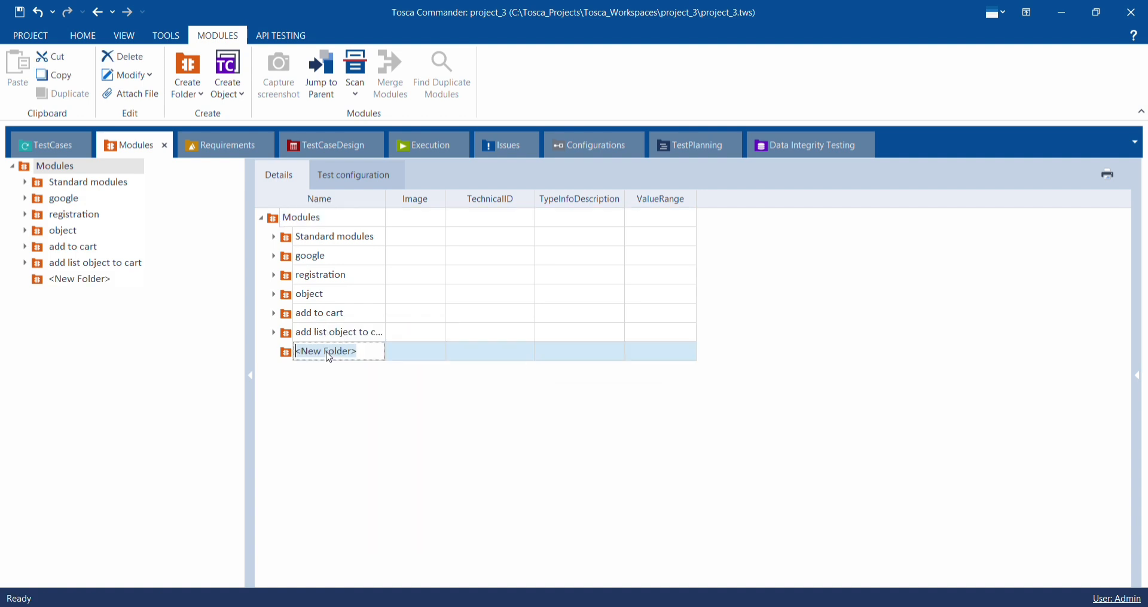
{"action": "key", "text": "BackSpace"}
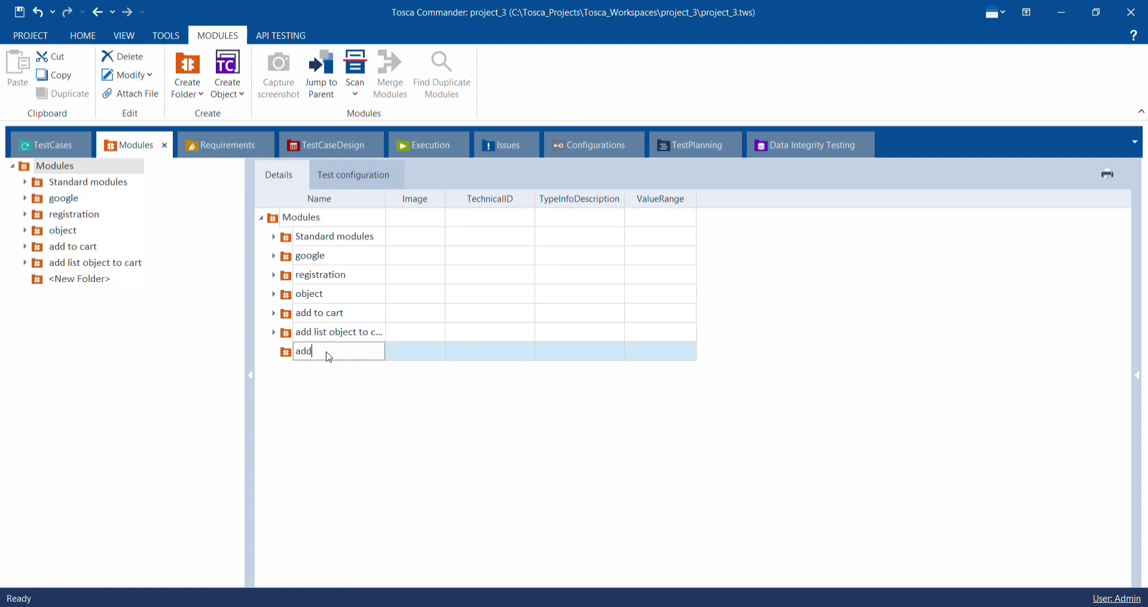
{"action": "type", "text": "add"}
{"action": "key", "text": "Return"}
- Start an application scan of the Demo Web Shop. Desktops page for the add folder
{"action": "right_click", "coordinate": [390, 352]}
{"action": "mouse_move", "coordinate": [592, 398]}
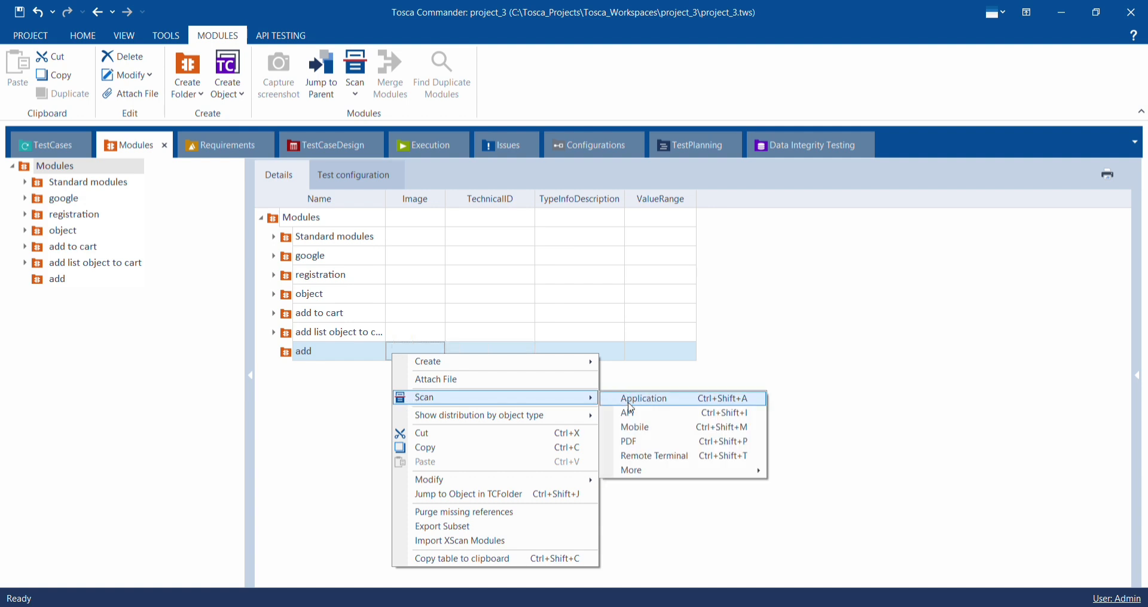
{"action": "left_click", "coordinate": [629, 402]}
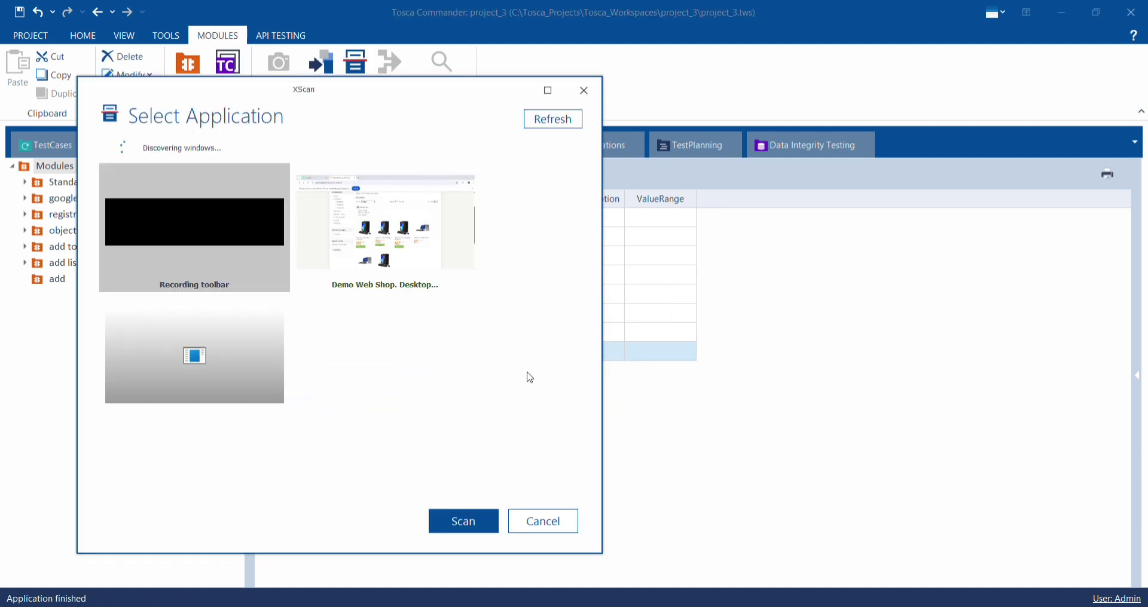
{"action": "left_click", "coordinate": [397, 256]}
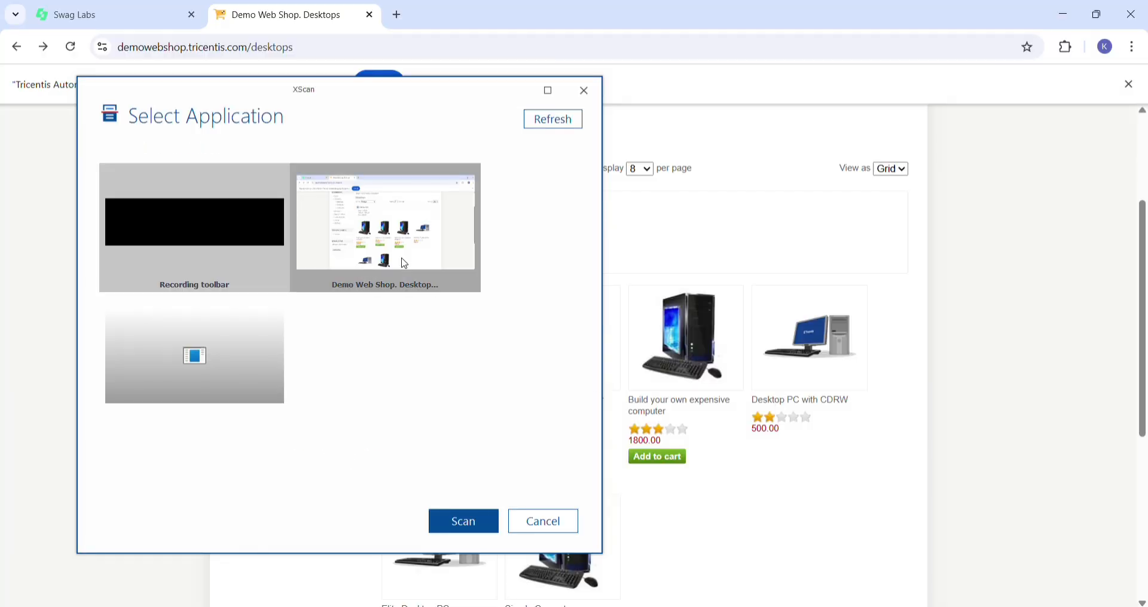
{"action": "left_click", "coordinate": [451, 528]}
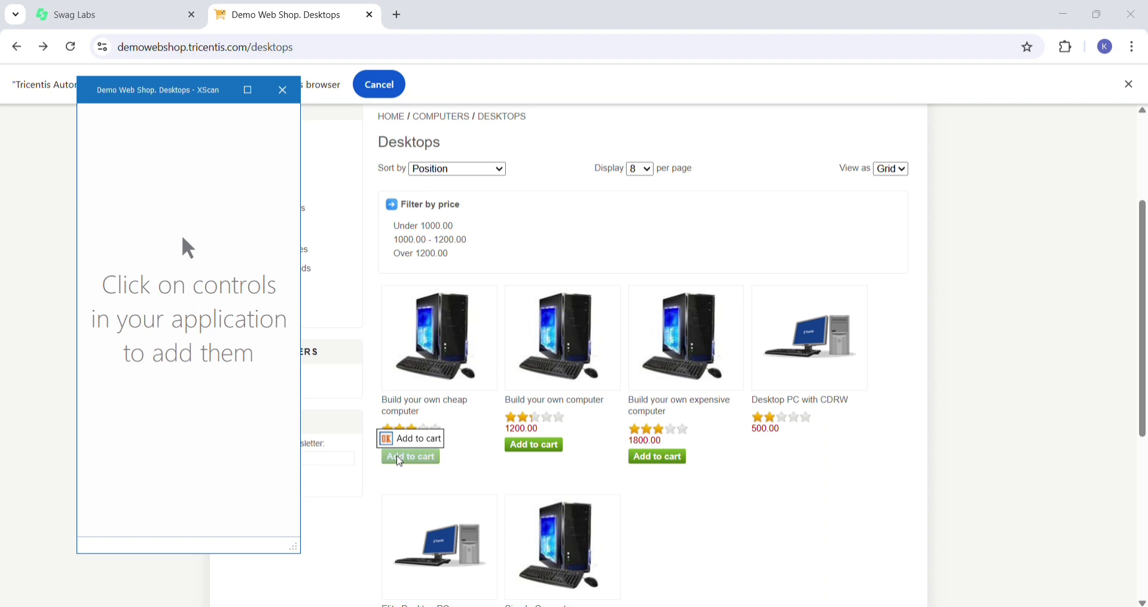
- Capture the Add to cart buttons of the cheap and expensive computers, and switch the scan to the advanced view
{"action": "left_click", "coordinate": [399, 461]}
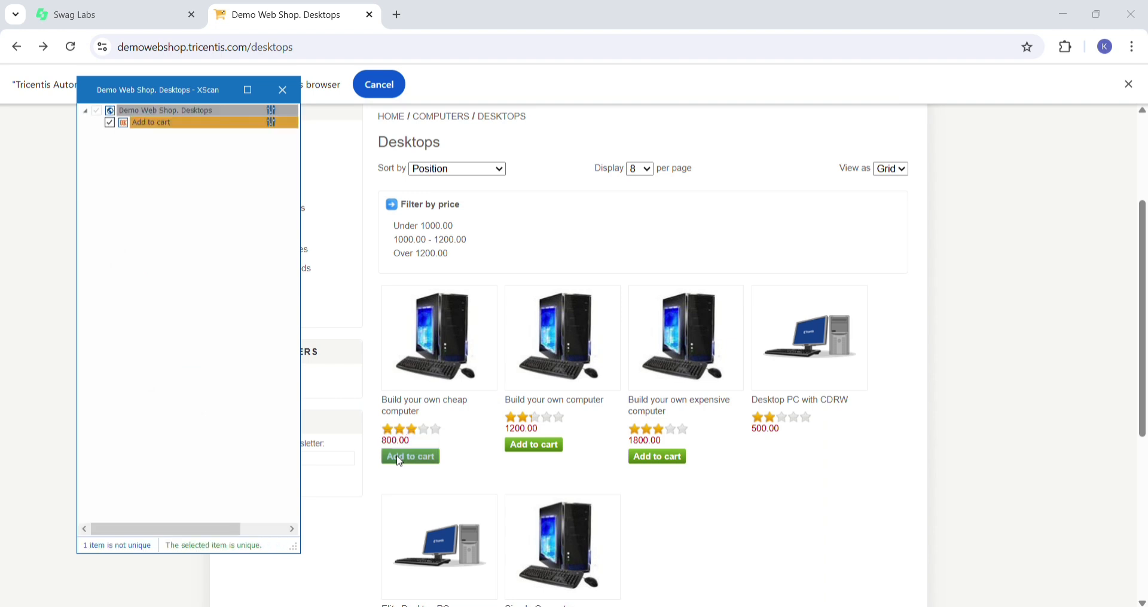
{"action": "left_click", "coordinate": [666, 458]}
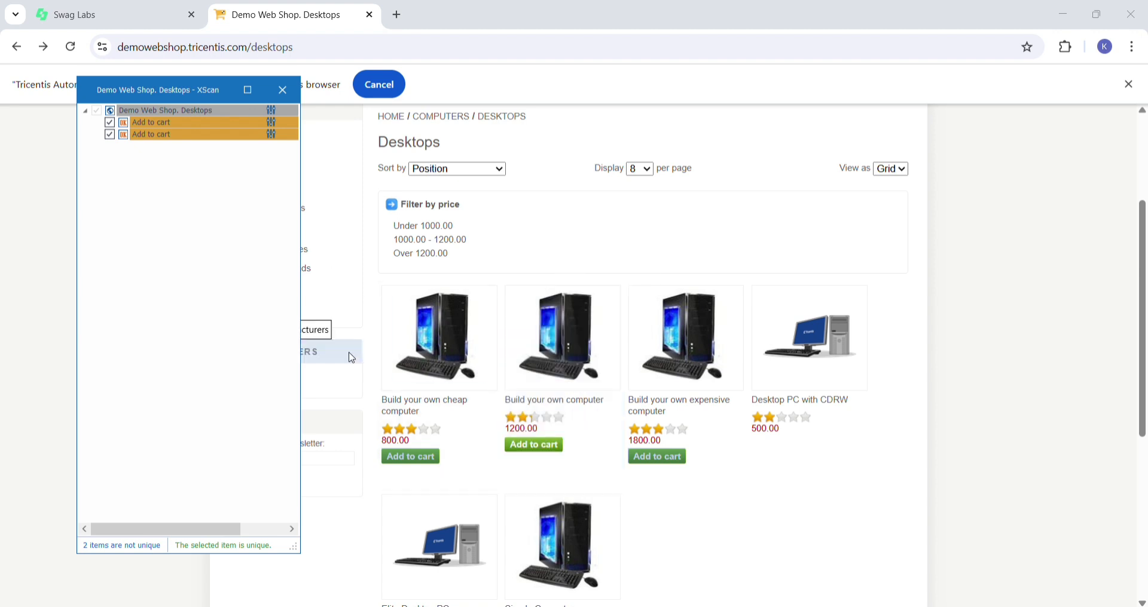
{"action": "left_click", "coordinate": [246, 91]}
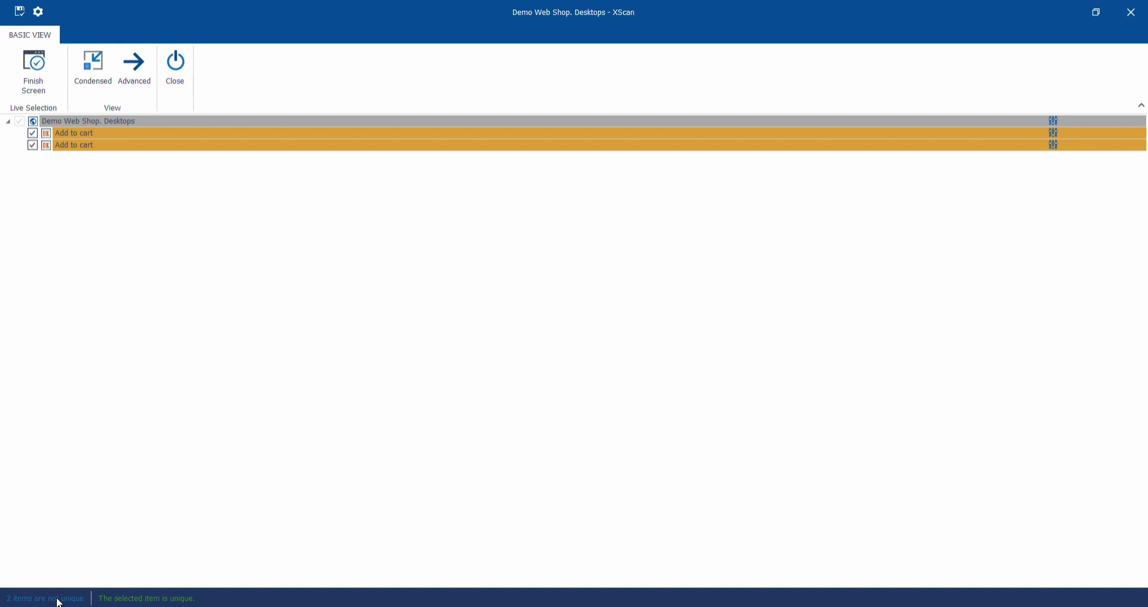
{"action": "left_click", "coordinate": [138, 76]}
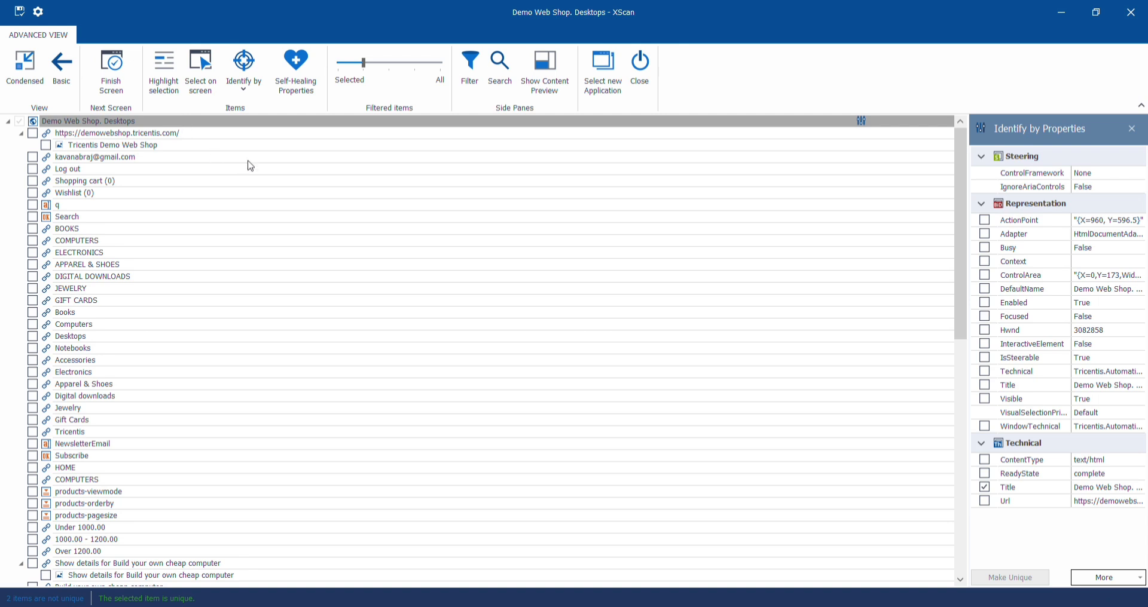
- Try to capture an identifying image for the cheap computer's Add to cart button
{"action": "left_click", "coordinate": [257, 90]}
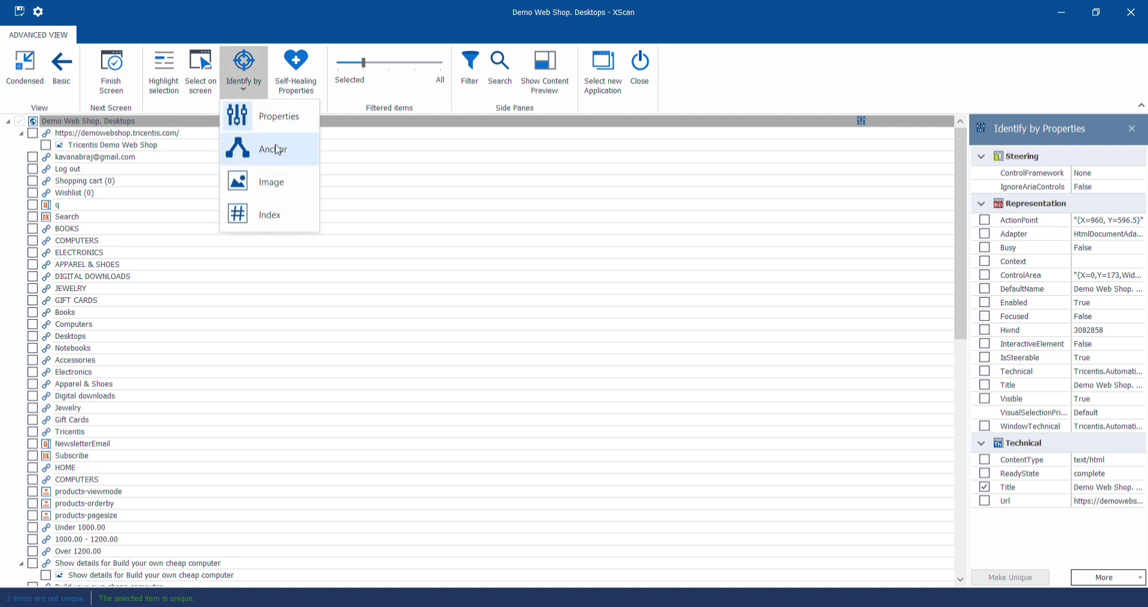
{"action": "left_click", "coordinate": [287, 183]}
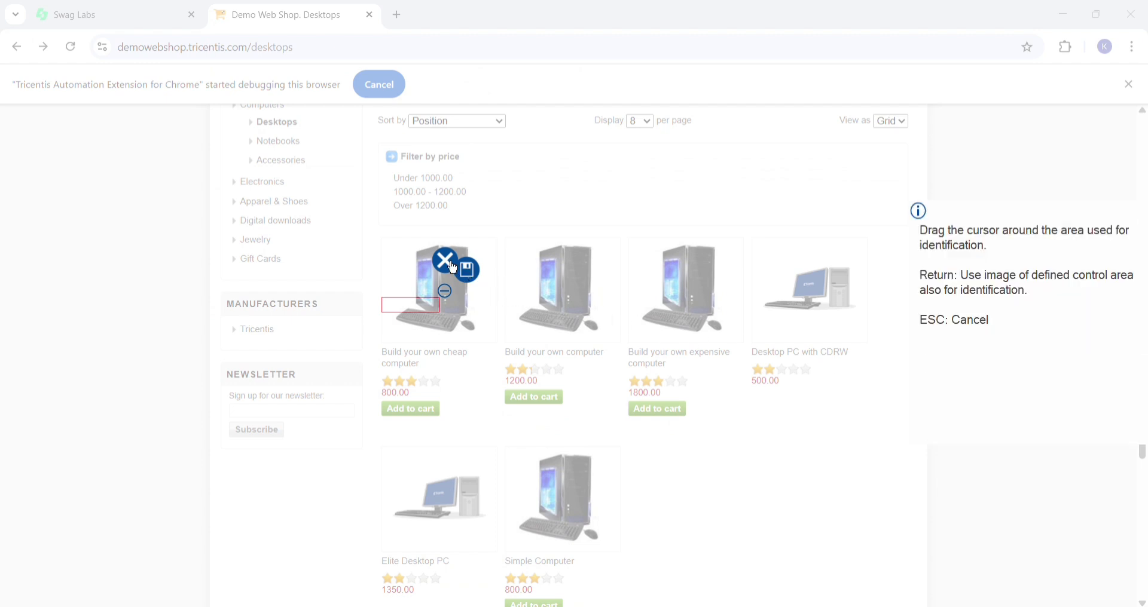
{"action": "left_click", "coordinate": [467, 270]}
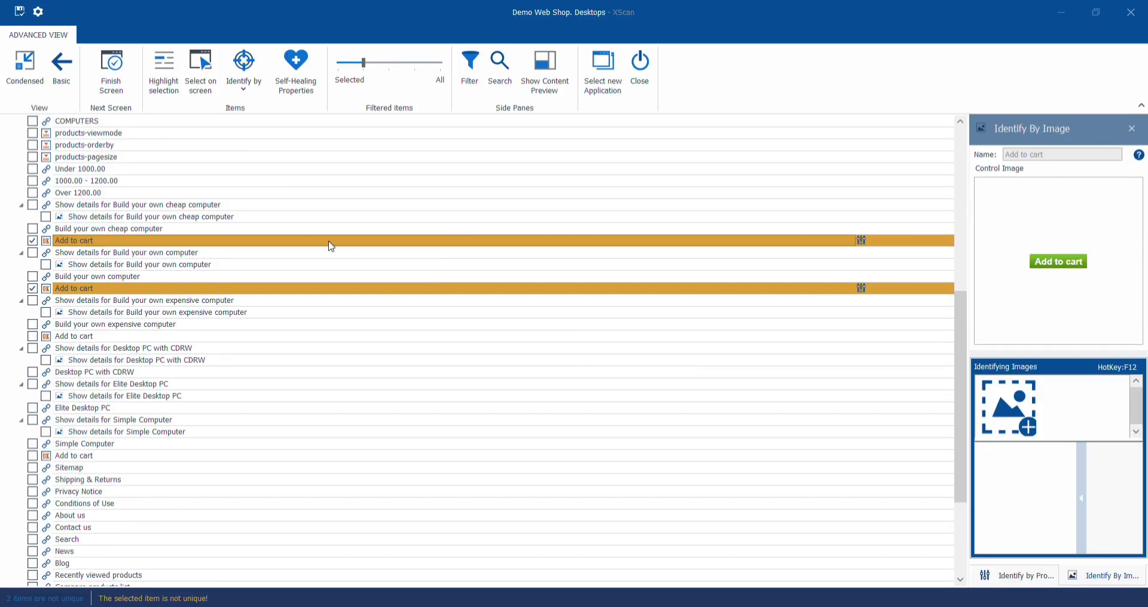
- Identify the Add to cart item under Build your own cheap computer by image, framing its button on the shop page
{"action": "left_click", "coordinate": [330, 241]}
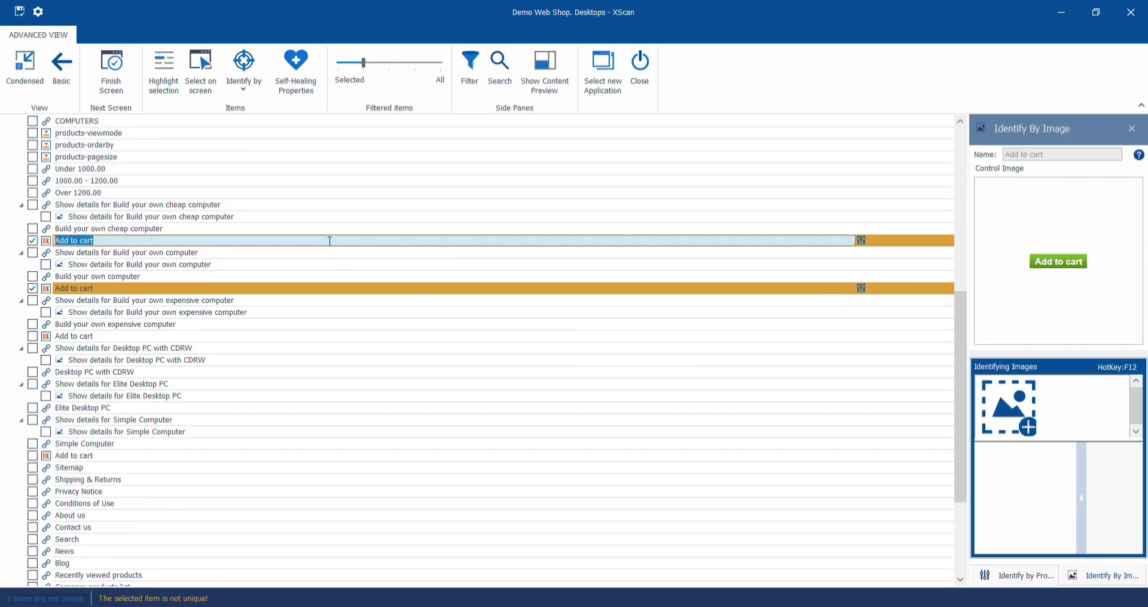
{"action": "left_click", "coordinate": [245, 93]}
{"action": "left_click", "coordinate": [234, 178]}
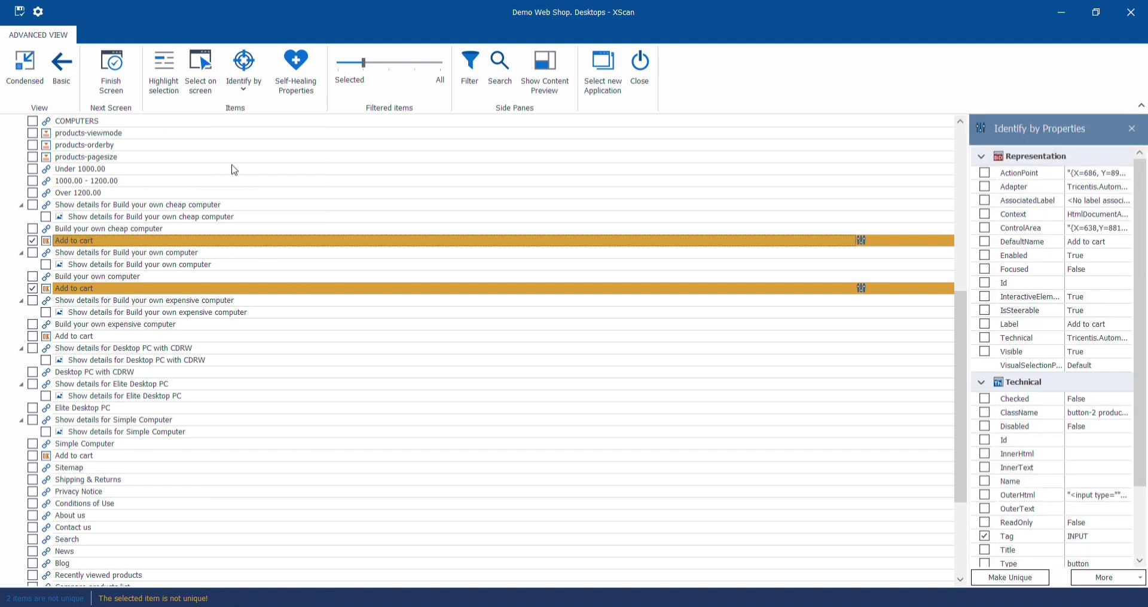
{"action": "left_click", "coordinate": [244, 78]}
{"action": "left_click", "coordinate": [248, 180]}
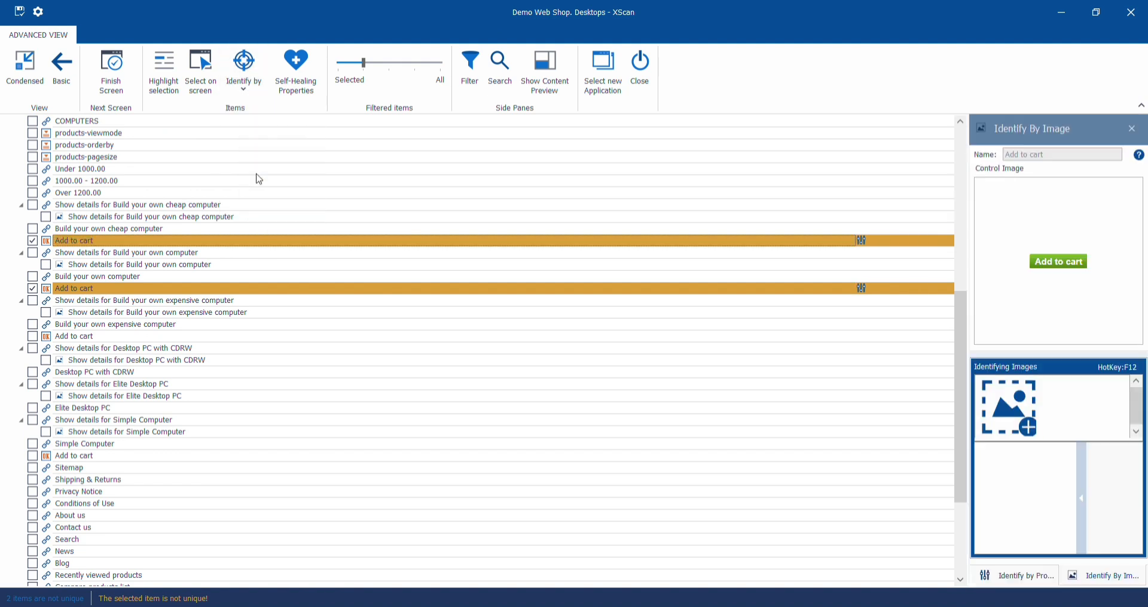
{"action": "left_click", "coordinate": [1033, 433]}
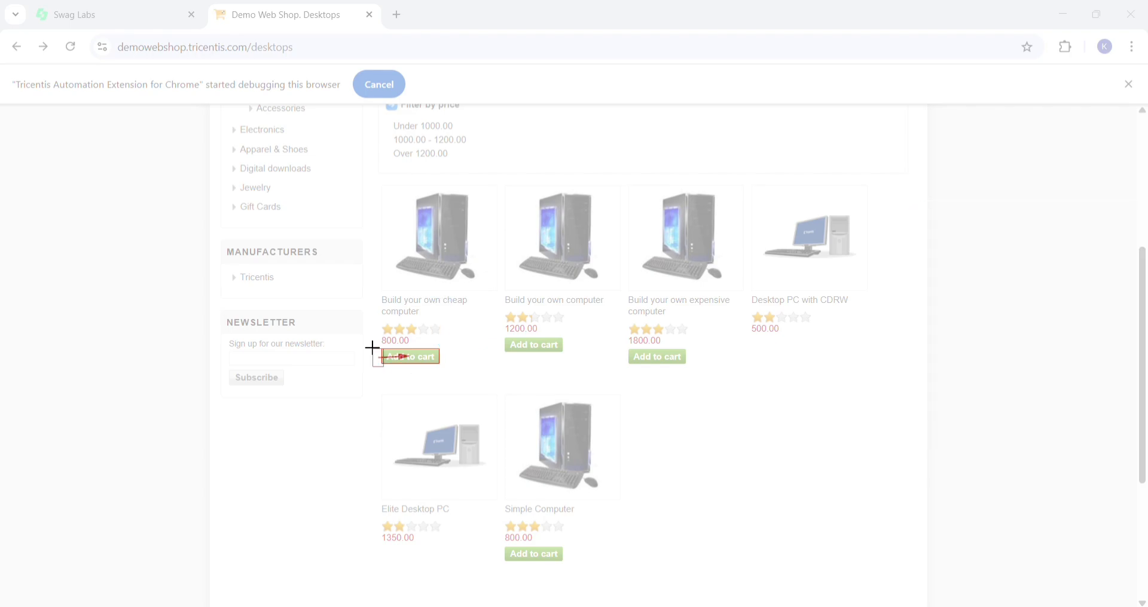
{"action": "left_click_drag", "start_coordinate": [372, 346], "coordinate": [441, 364]}
{"action": "left_click", "coordinate": [663, 349]}
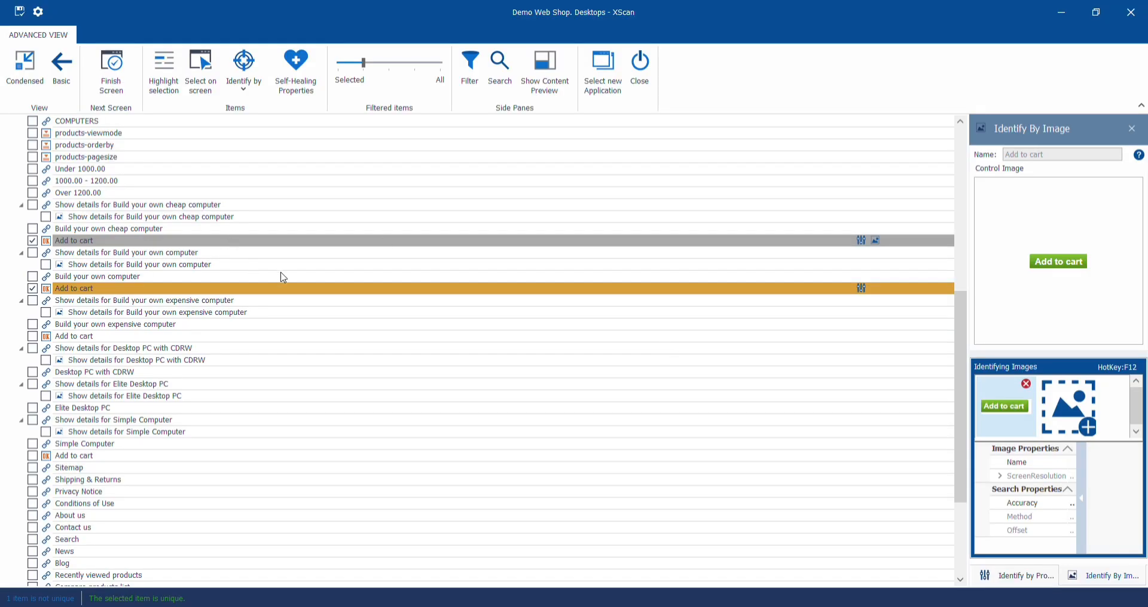
- Identify the Add to cart item under Build your own computer by image, framing its button on the shop page
{"action": "left_click", "coordinate": [291, 293]}
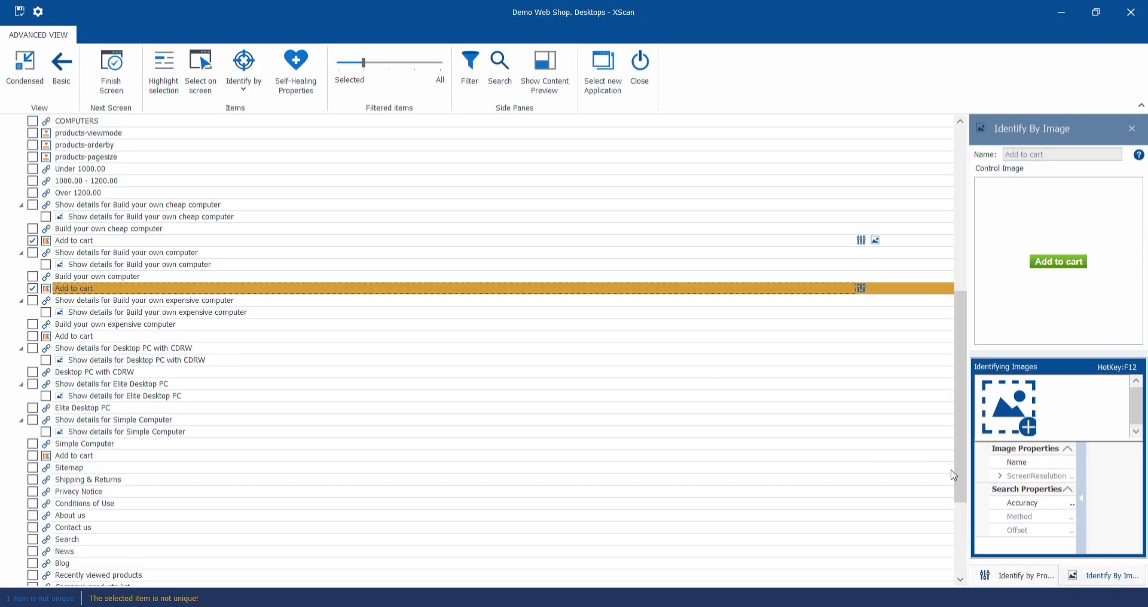
{"action": "left_click", "coordinate": [1027, 427]}
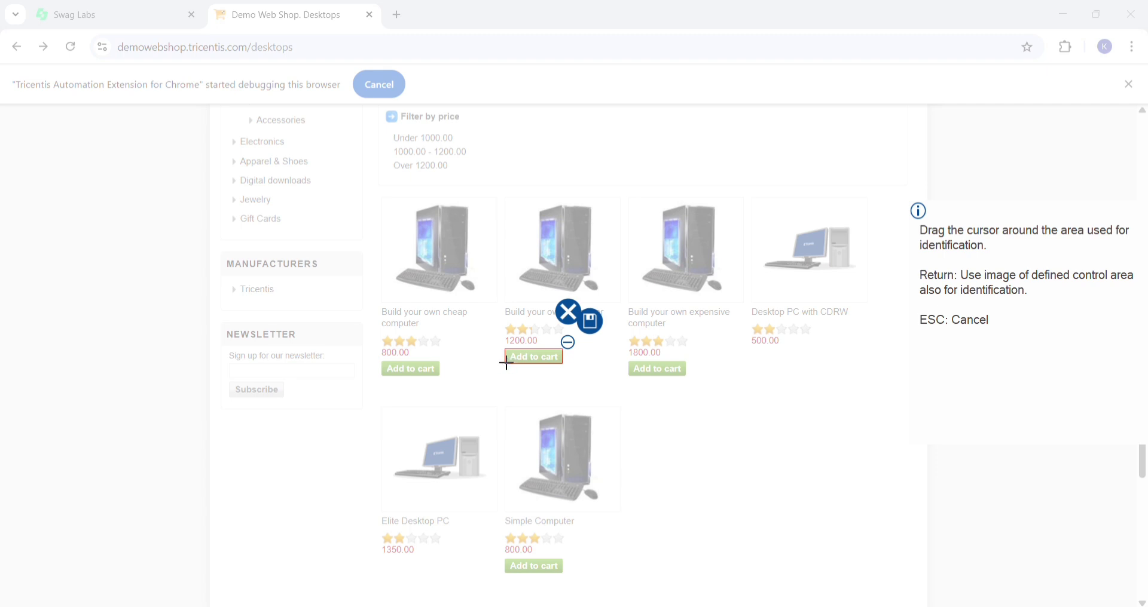
{"action": "left_click_drag", "start_coordinate": [503, 361], "coordinate": [562, 348]}
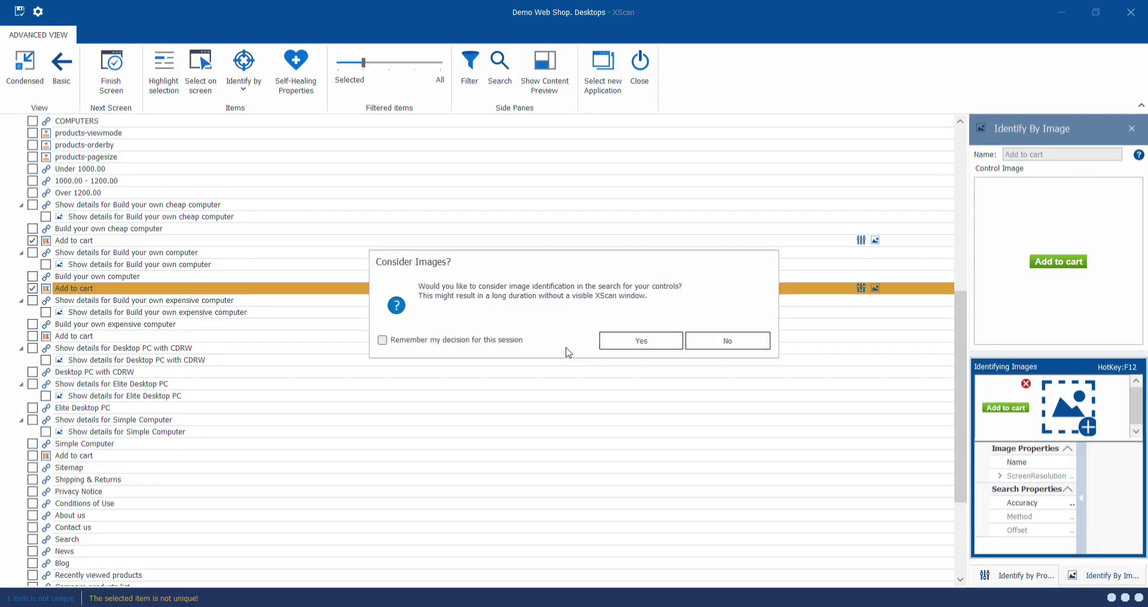
{"action": "left_click", "coordinate": [631, 342]}
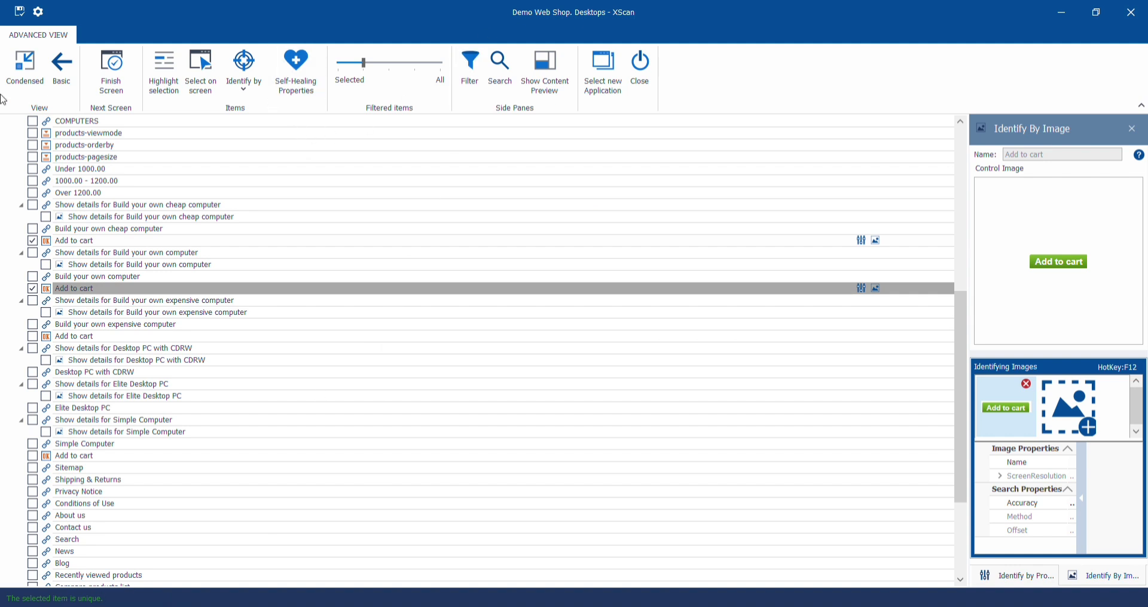
- Save the scanned module from the basic view, close the scan and expand the new module in the add folder
{"action": "left_click", "coordinate": [70, 83]}
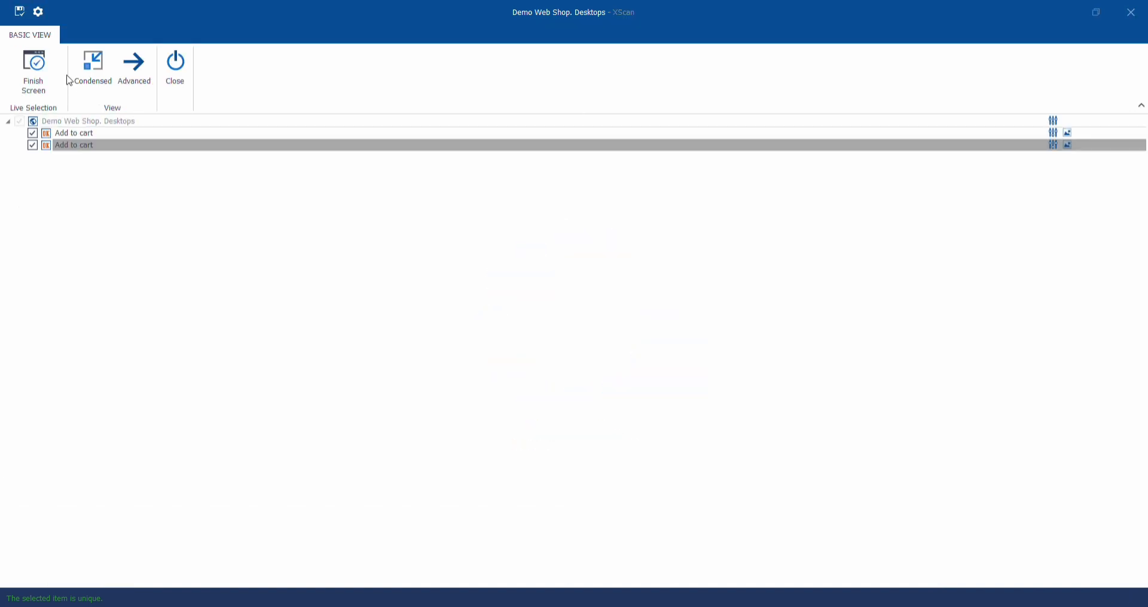
{"action": "left_click", "coordinate": [20, 17]}
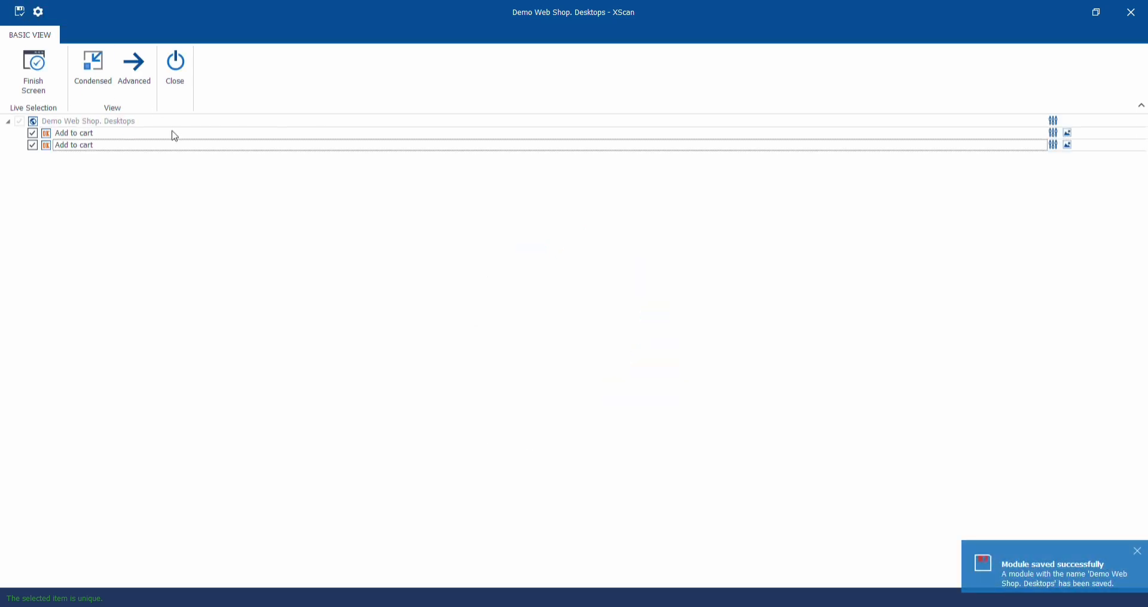
{"action": "left_click", "coordinate": [176, 71]}
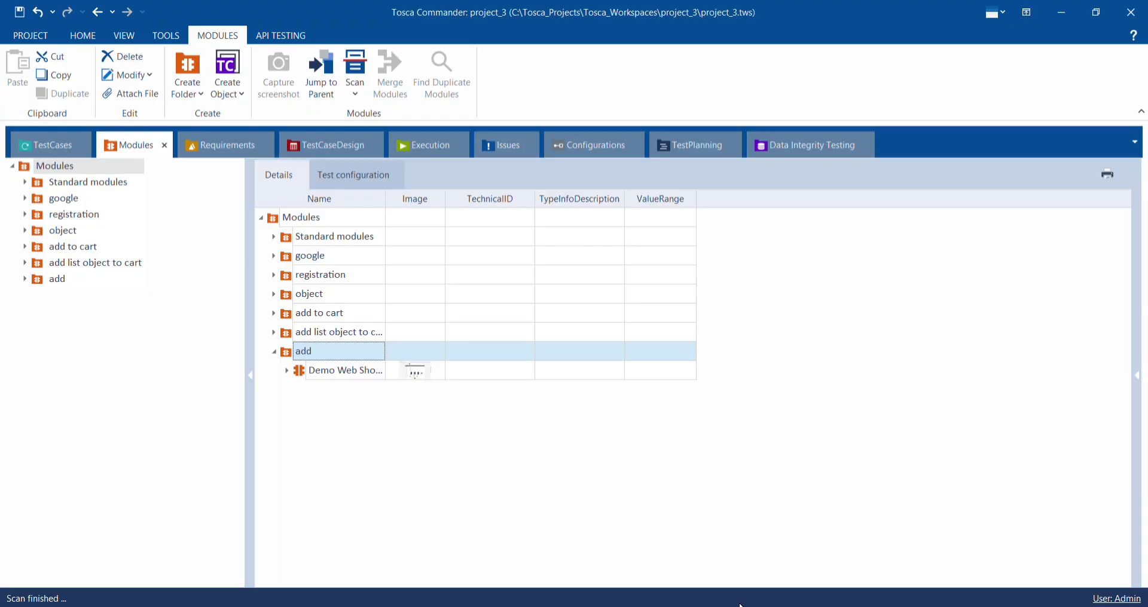
{"action": "left_click", "coordinate": [287, 371]}
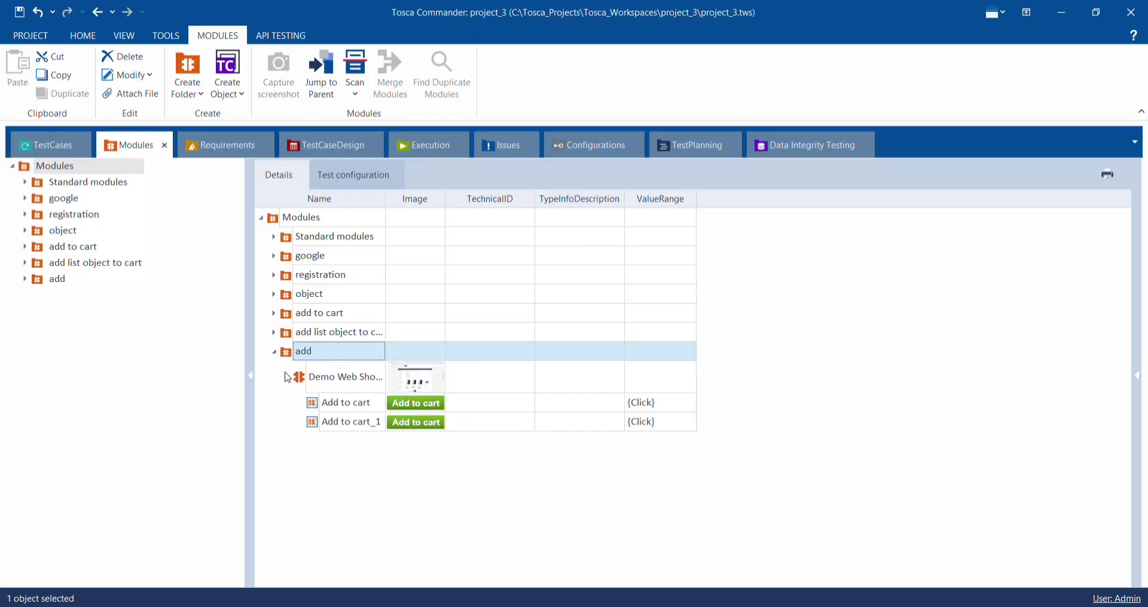
- Create a new TestCases folder named add
{"action": "left_click", "coordinate": [44, 145]}
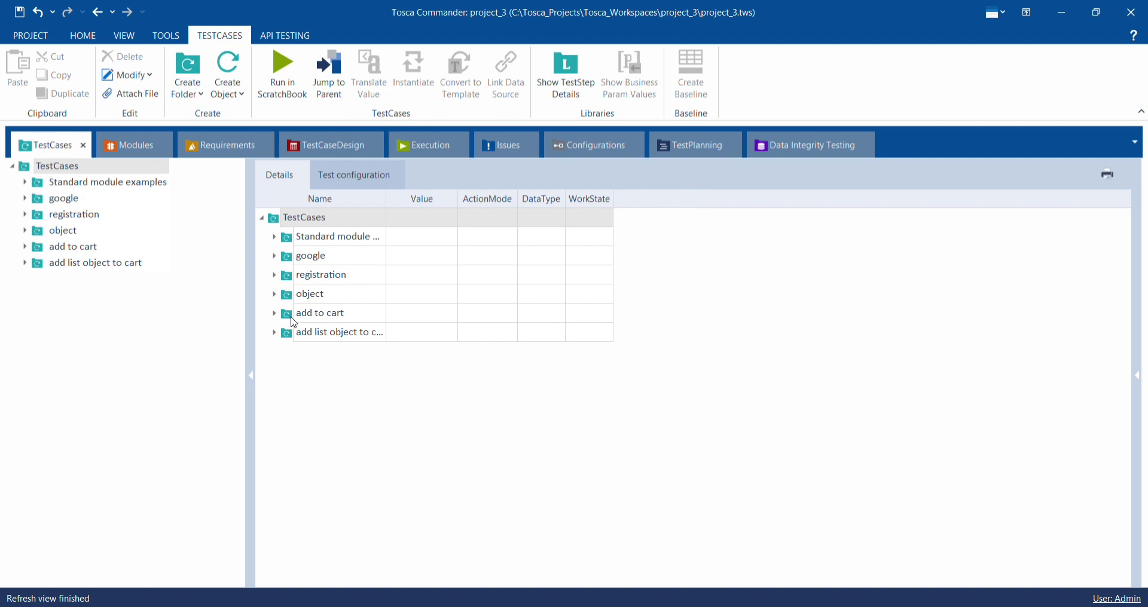
{"action": "right_click", "coordinate": [311, 372]}
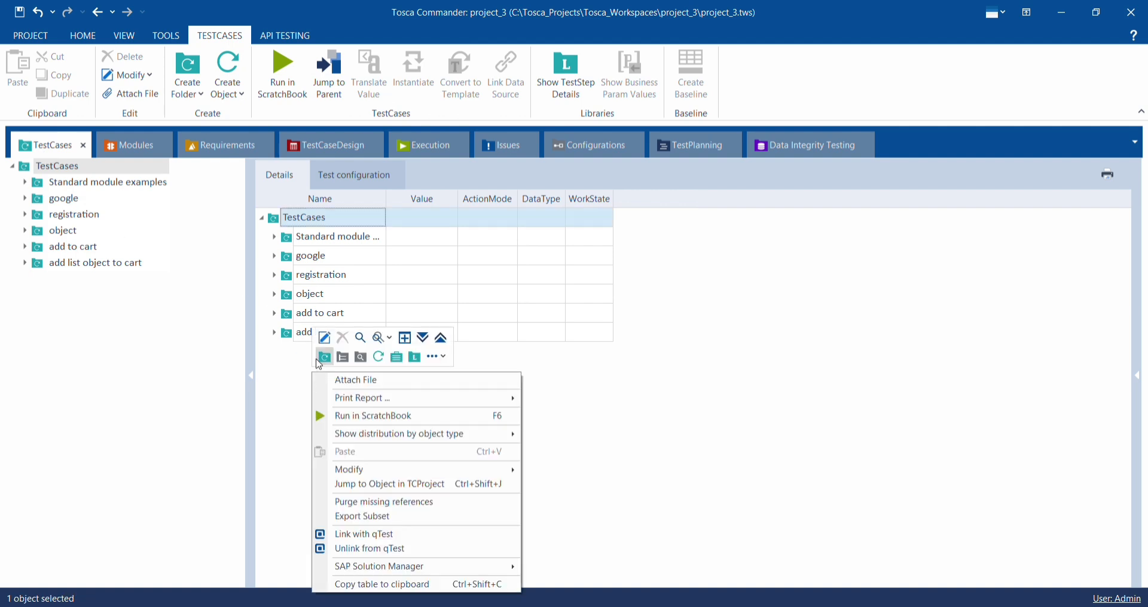
{"action": "left_click", "coordinate": [319, 361]}
{"action": "type", "text": "add"}
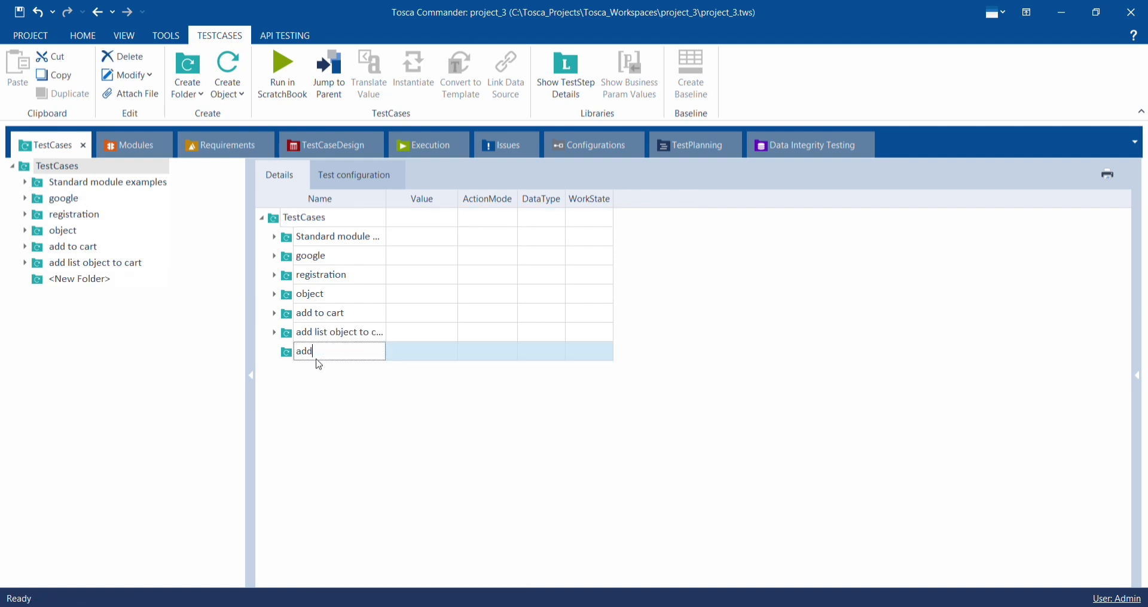
{"action": "key", "text": "Return"}
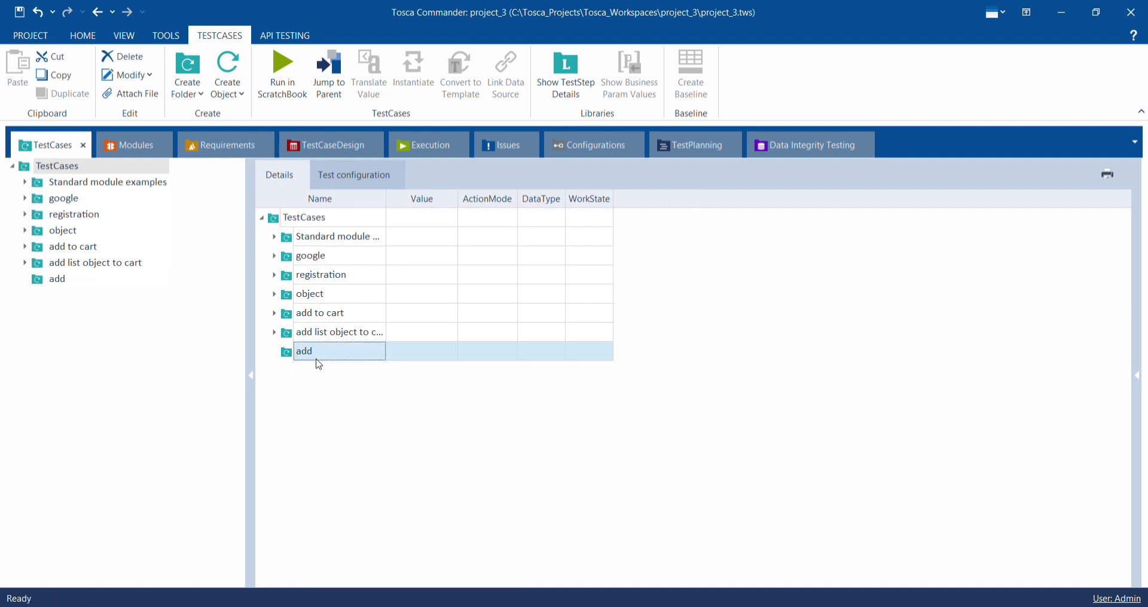
- Create a test case in the add folder from the scanned Demo Web Shop module and expand it to show both Add to cart items
{"action": "left_click", "coordinate": [132, 146]}
{"action": "left_click_drag", "start_coordinate": [329, 386], "coordinate": [299, 354]}
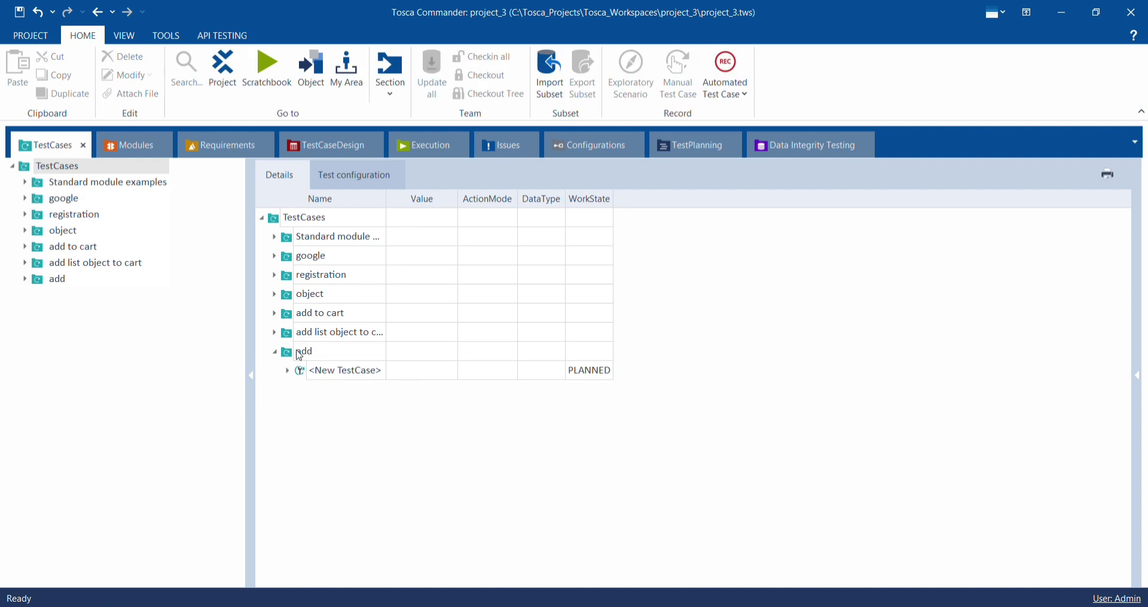
{"action": "left_click", "coordinate": [287, 372]}
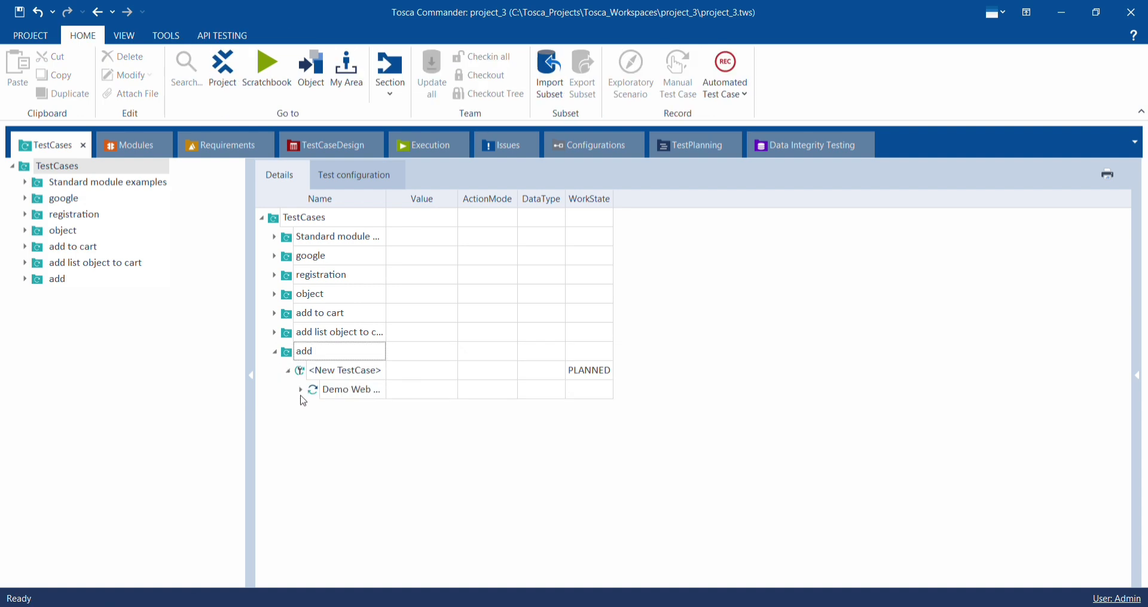
{"action": "left_click", "coordinate": [302, 390]}
- Set the values of the Add to cart and Add to cart_1 items to Click in the new test case
{"action": "left_click", "coordinate": [411, 422]}
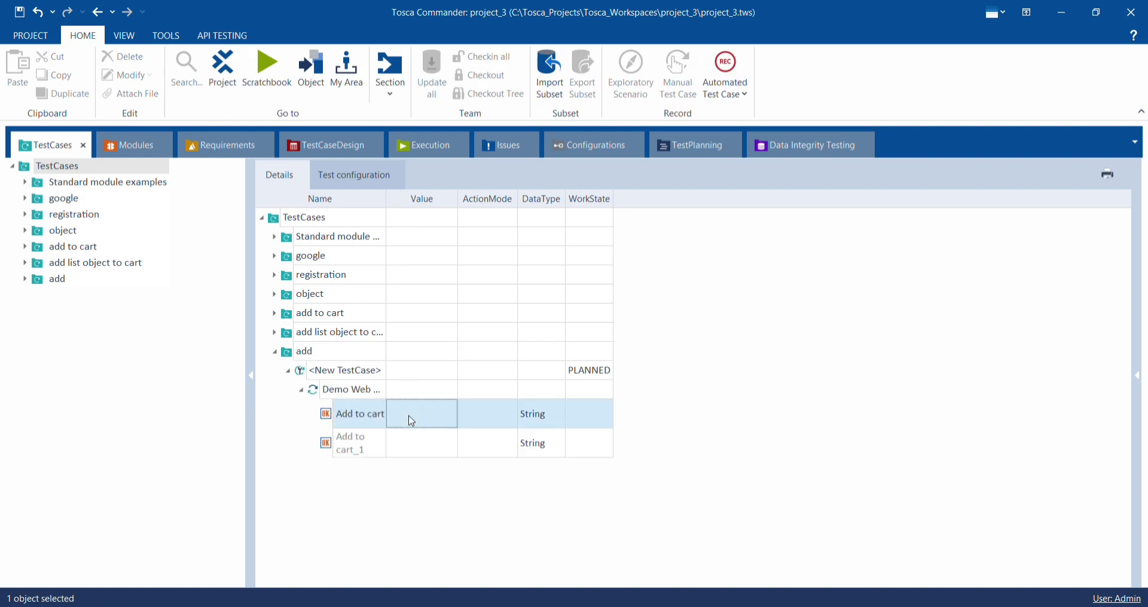
{"action": "left_click", "coordinate": [412, 416]}
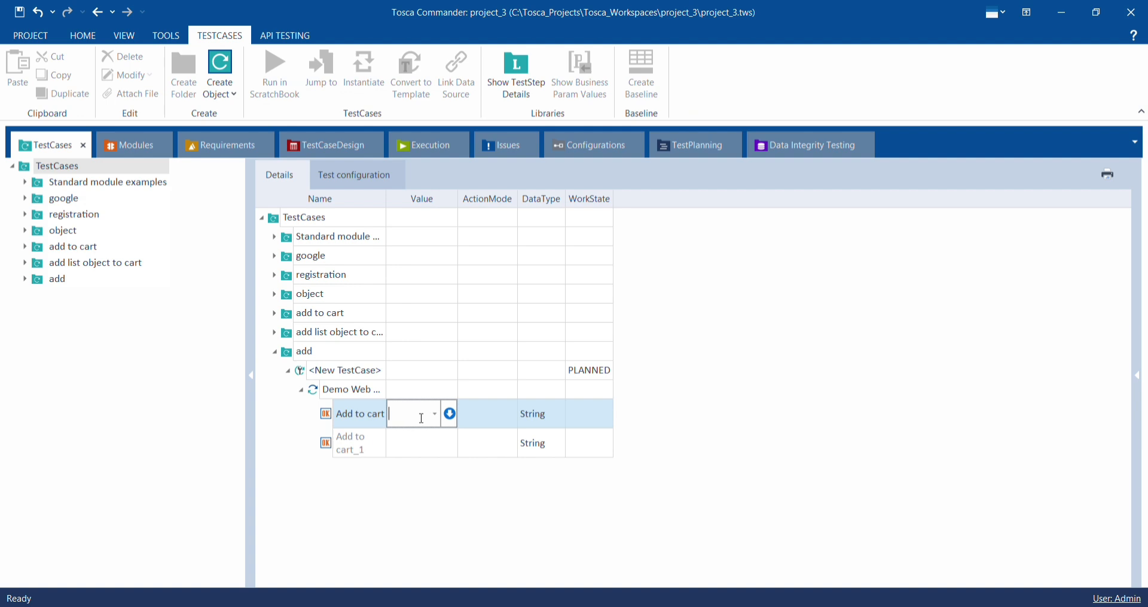
{"action": "left_click", "coordinate": [435, 415]}
{"action": "left_click", "coordinate": [430, 435]}
{"action": "left_click", "coordinate": [421, 445]}
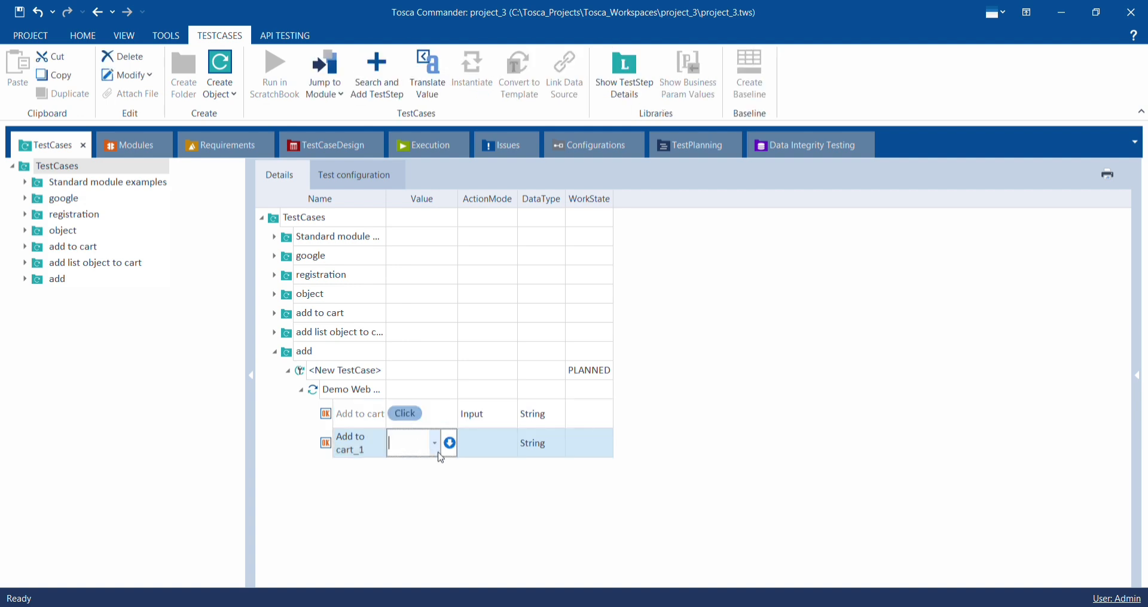
{"action": "left_click", "coordinate": [435, 446]}
{"action": "key", "text": "Return"}
- Run the add folder's test case in ScratchBook against the Demo Web Shop desktops page
{"action": "left_click", "coordinate": [396, 353]}
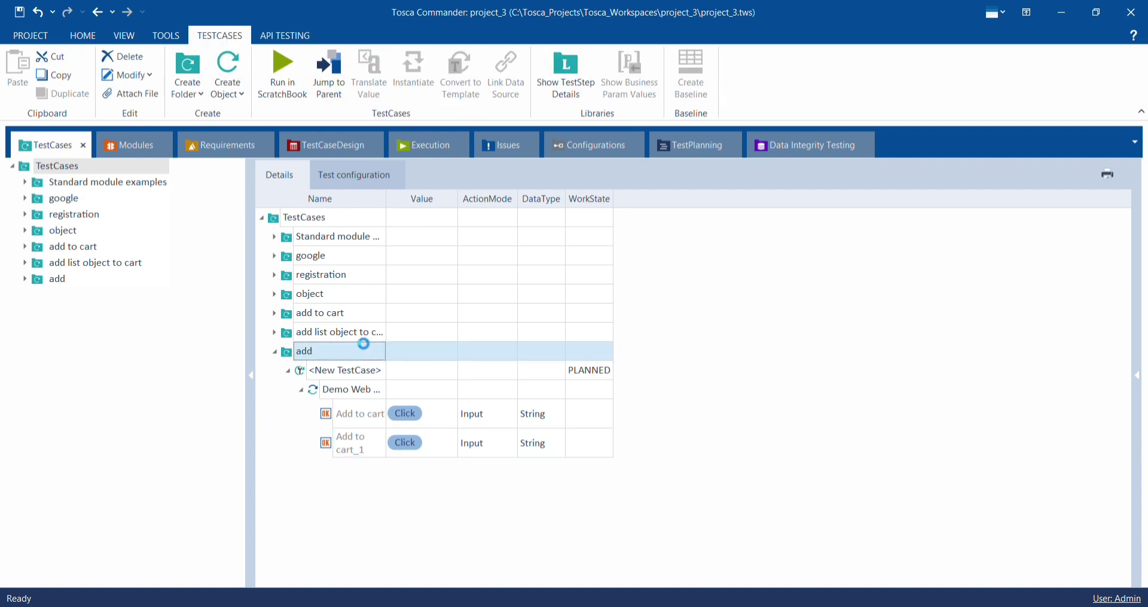
{"action": "right_click", "coordinate": [364, 345]}
{"action": "left_click", "coordinate": [392, 389]}
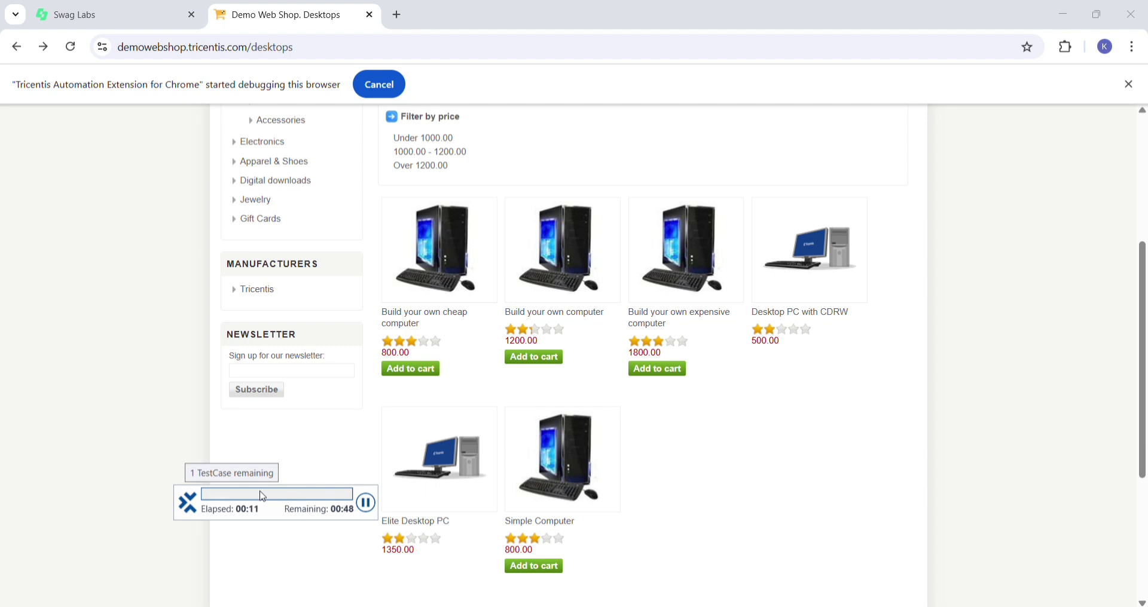
{"action": "left_click", "coordinate": [413, 363]}
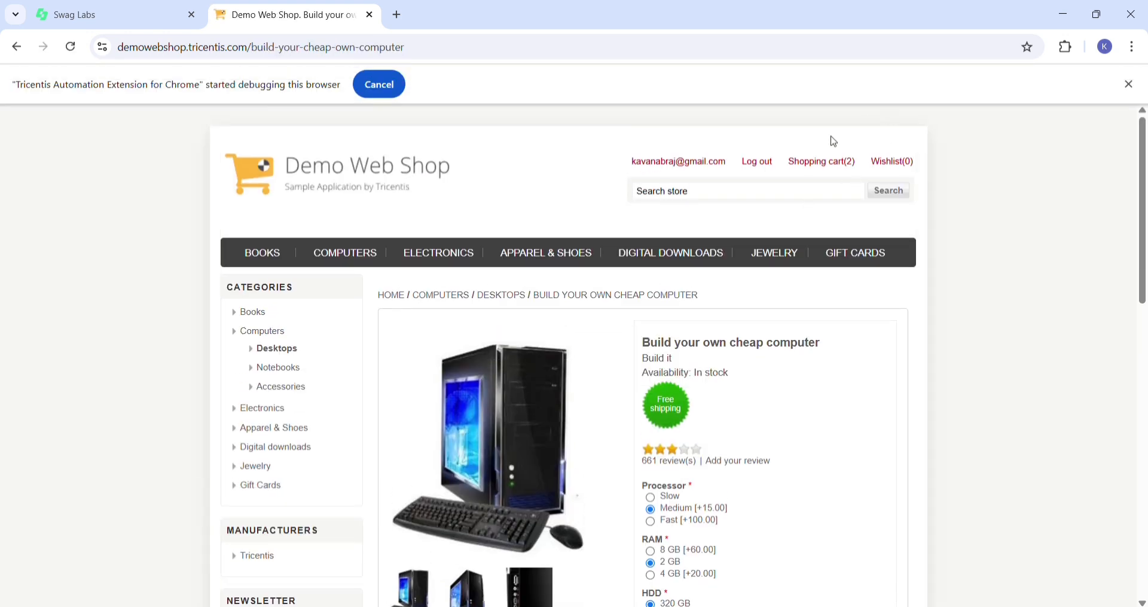
- Open the Demo Web Shop shopping cart and check which computers the test run added
{"action": "left_click", "coordinate": [816, 171]}
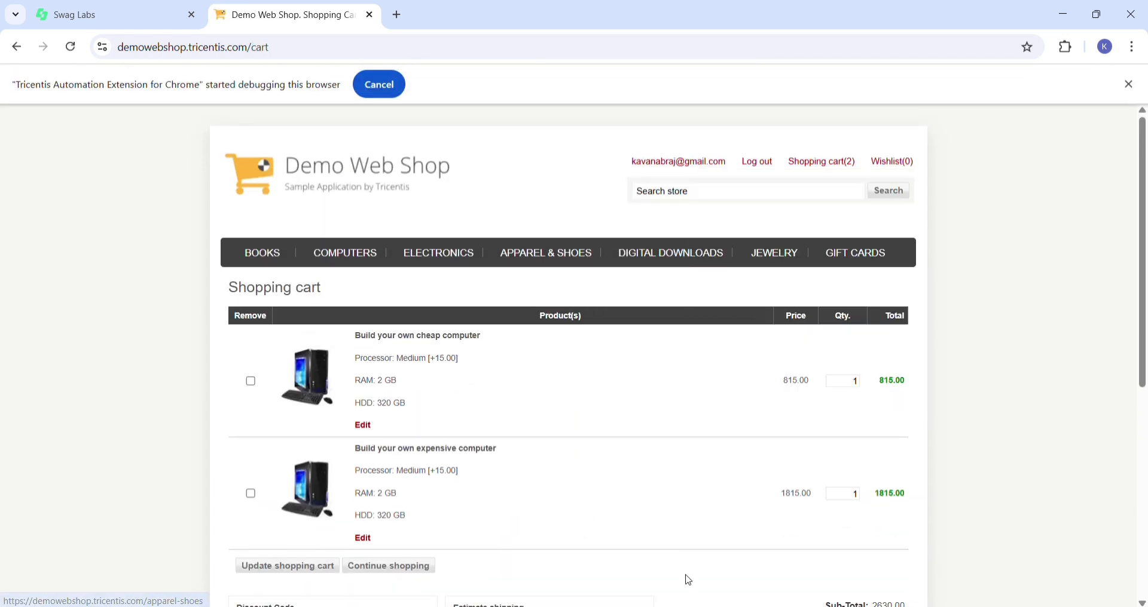
{"action": "mouse_move", "coordinate": [789, 606]}
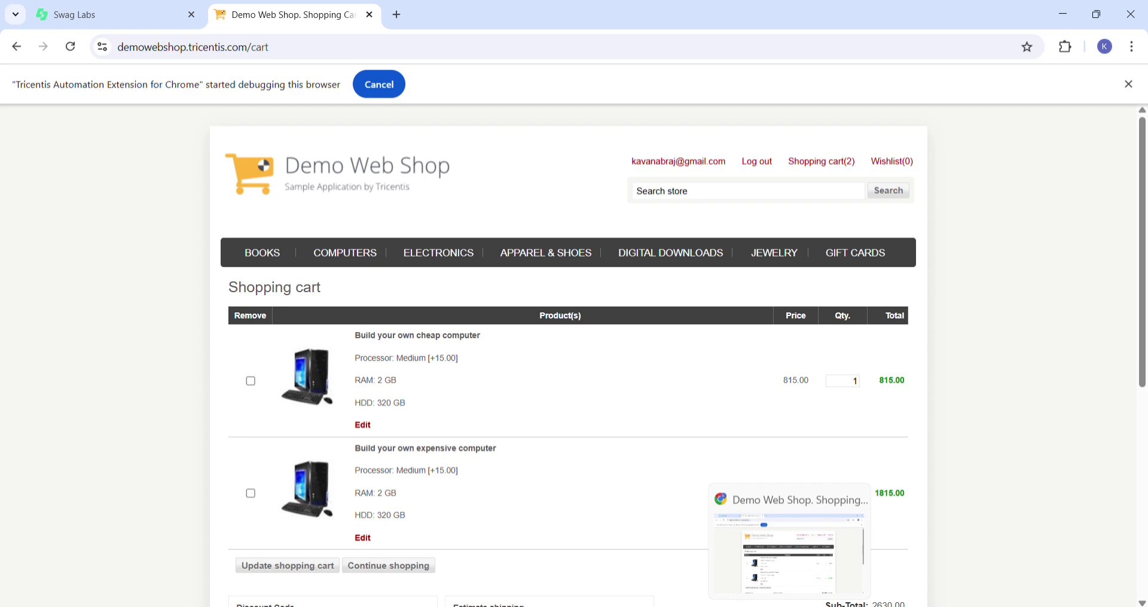